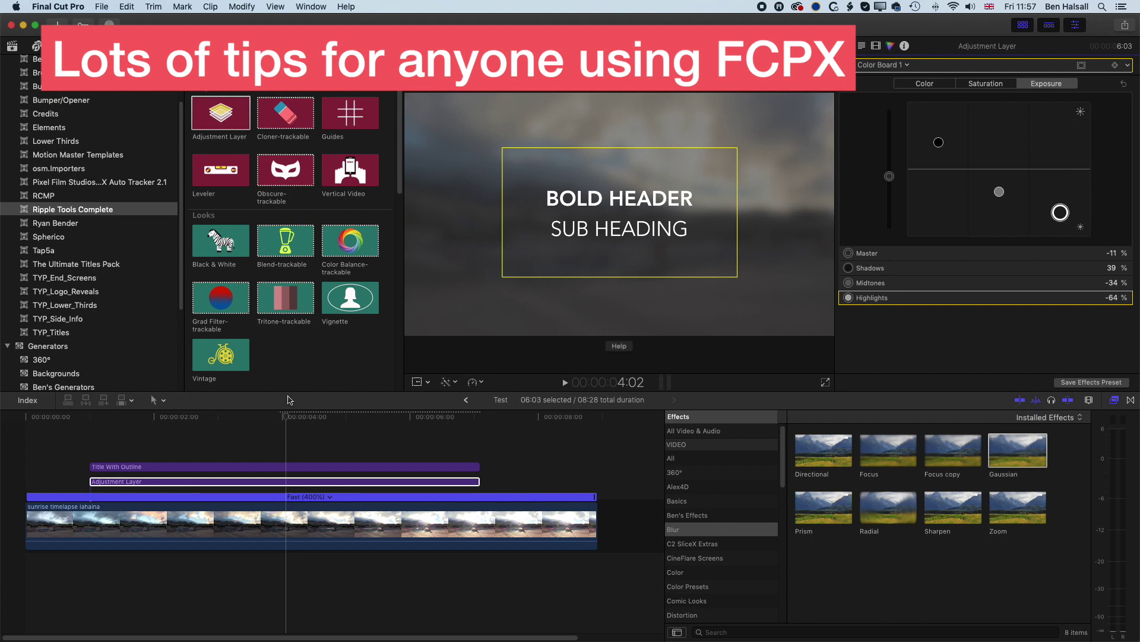
# Step: Retitle the header LAHAINA POOL and subheading MASTERS SWIMMING, then select the Adjustment Layer at 5:28
pyautogui.doubleClick(620, 198)
pyautogui.write('LAHAINA POOL')
pyautogui.press('Tab')
pyautogui.write('MASTERS SWIMMING')
pyautogui.click(137, 481)
pyautogui.click(409, 417)
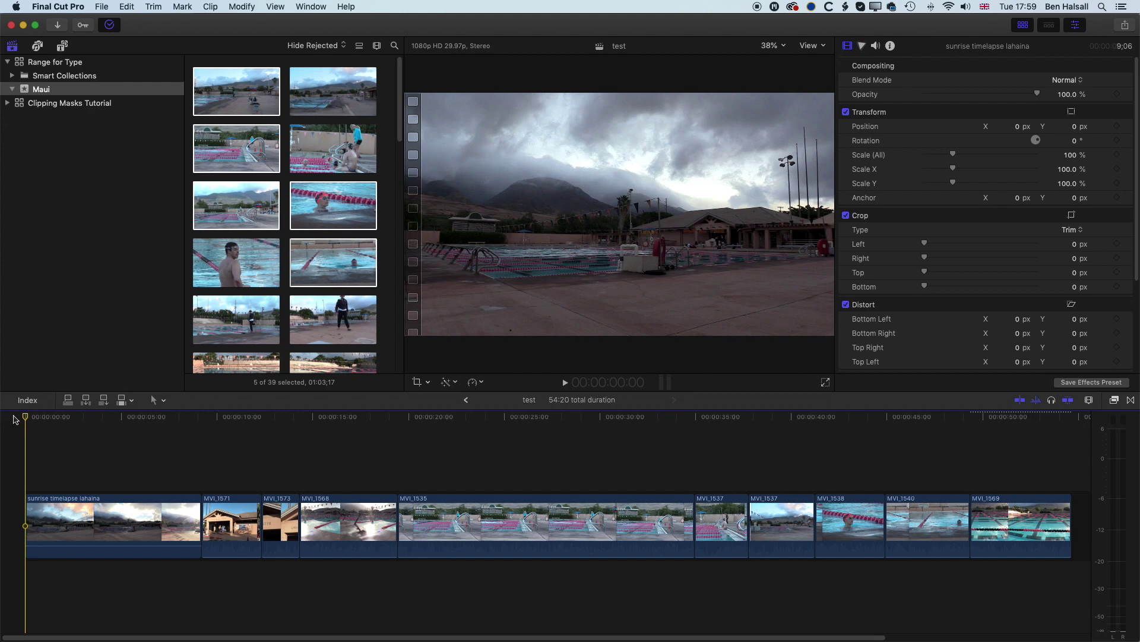
pyautogui.press('space')
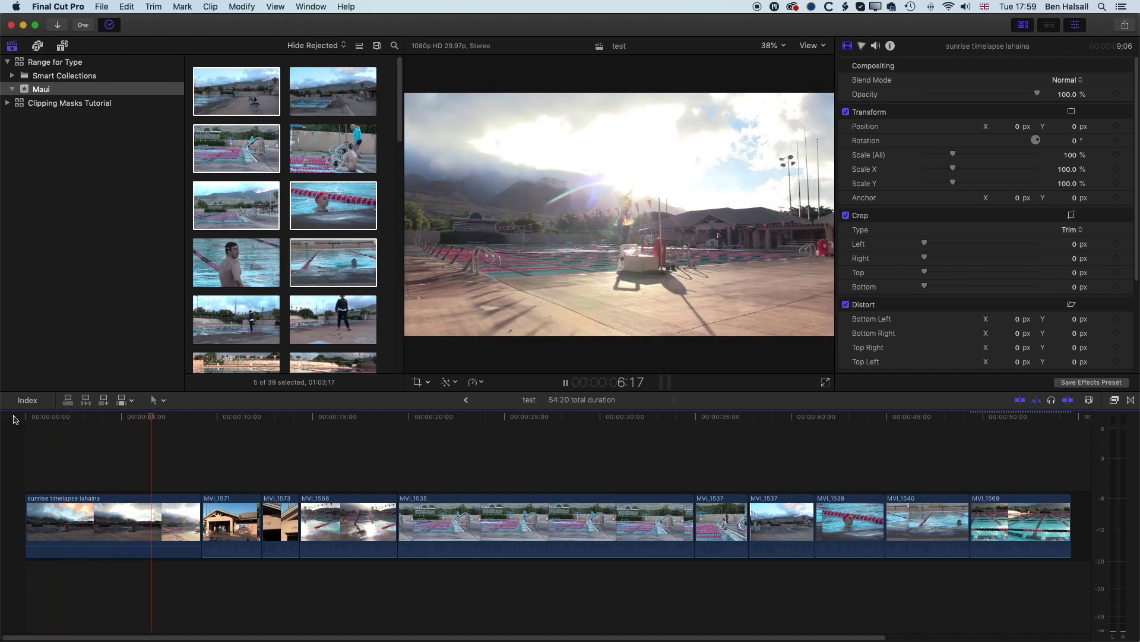
pyautogui.press('space')
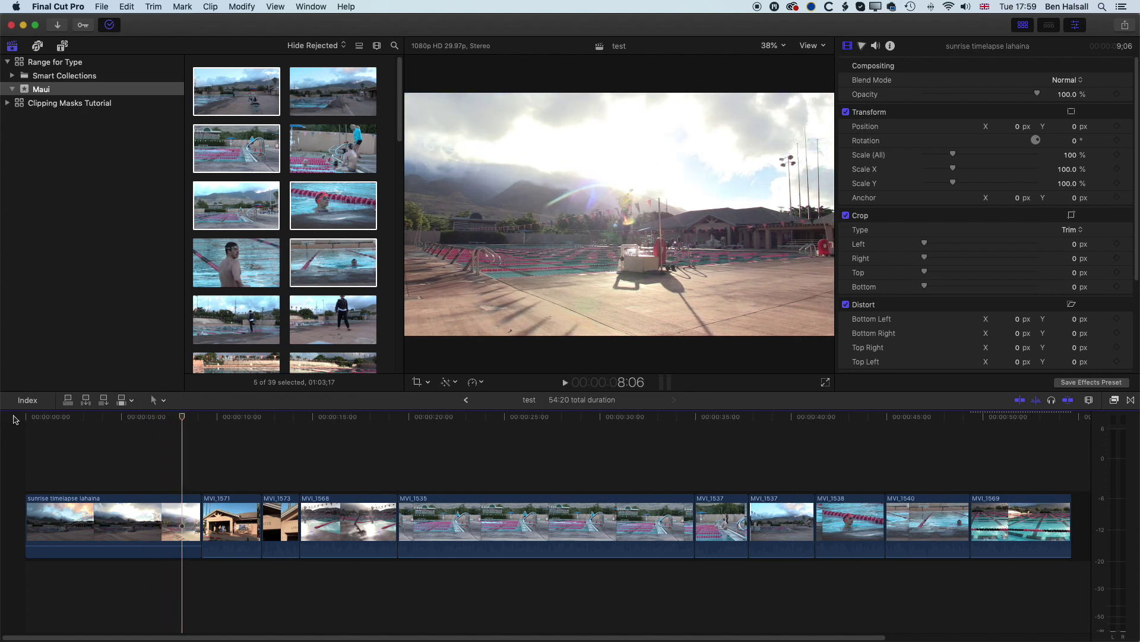
pyautogui.press('space')
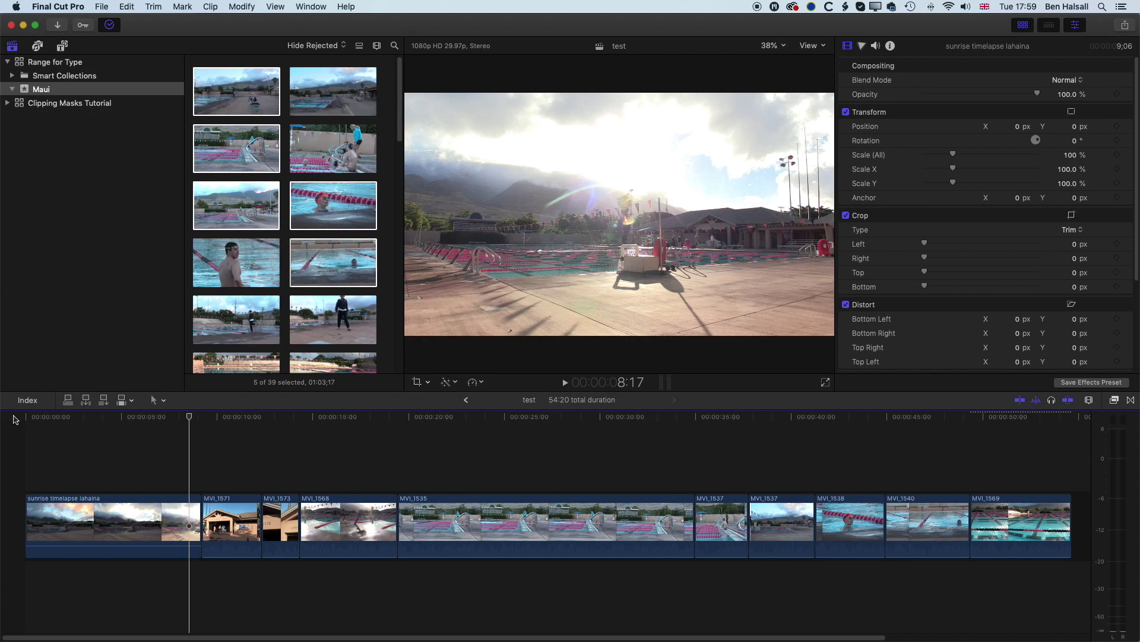
pyautogui.click(21, 418)
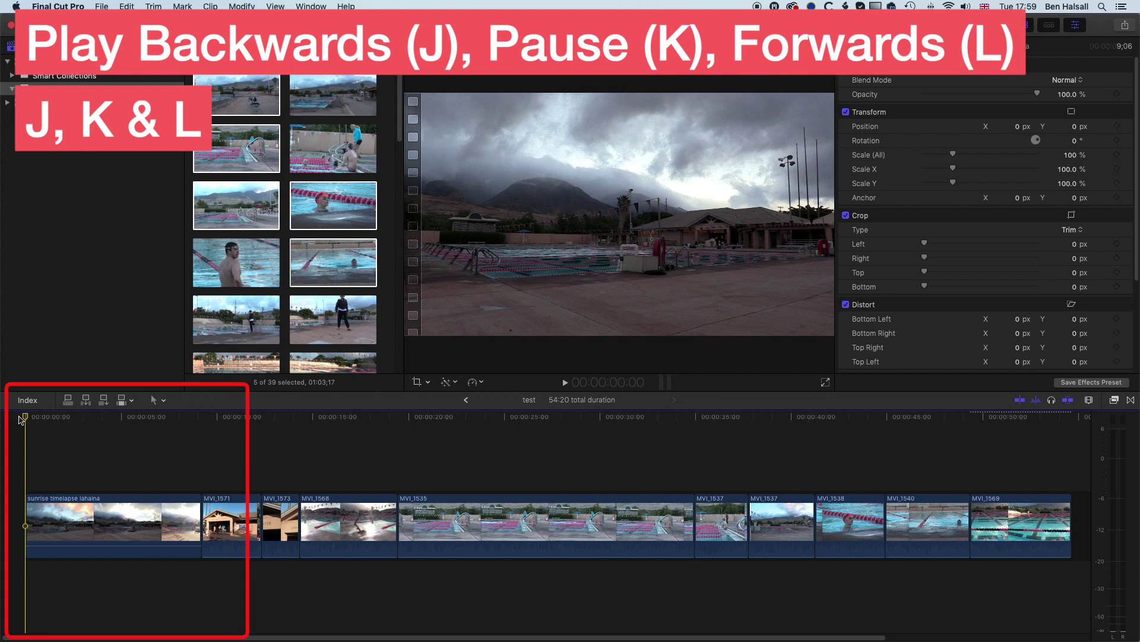
pyautogui.press('l')
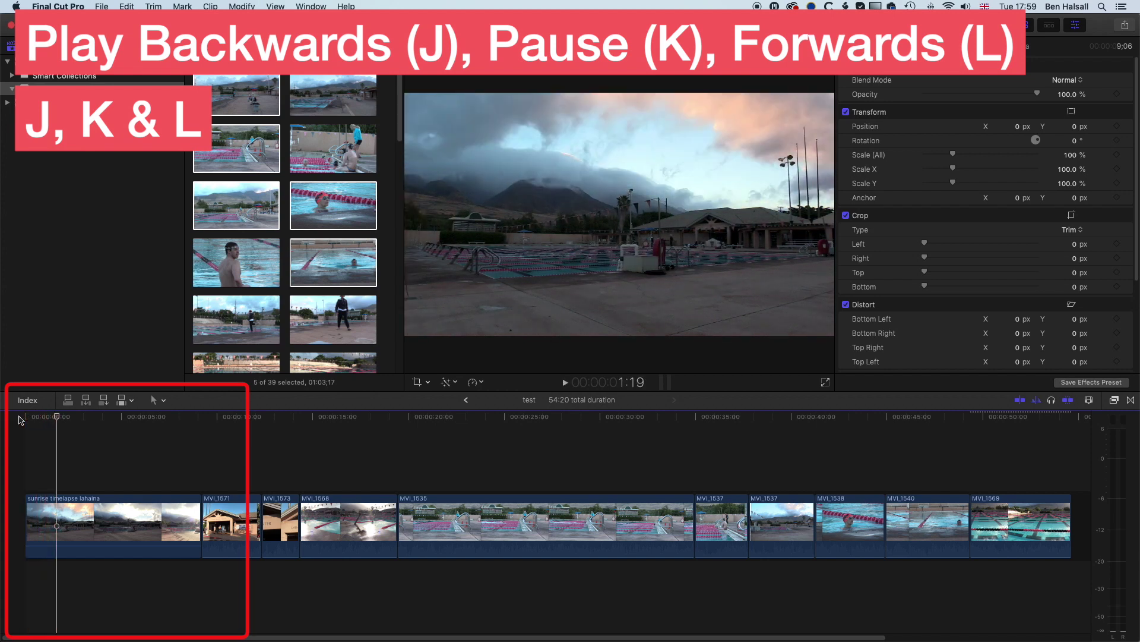
pyautogui.press('j')
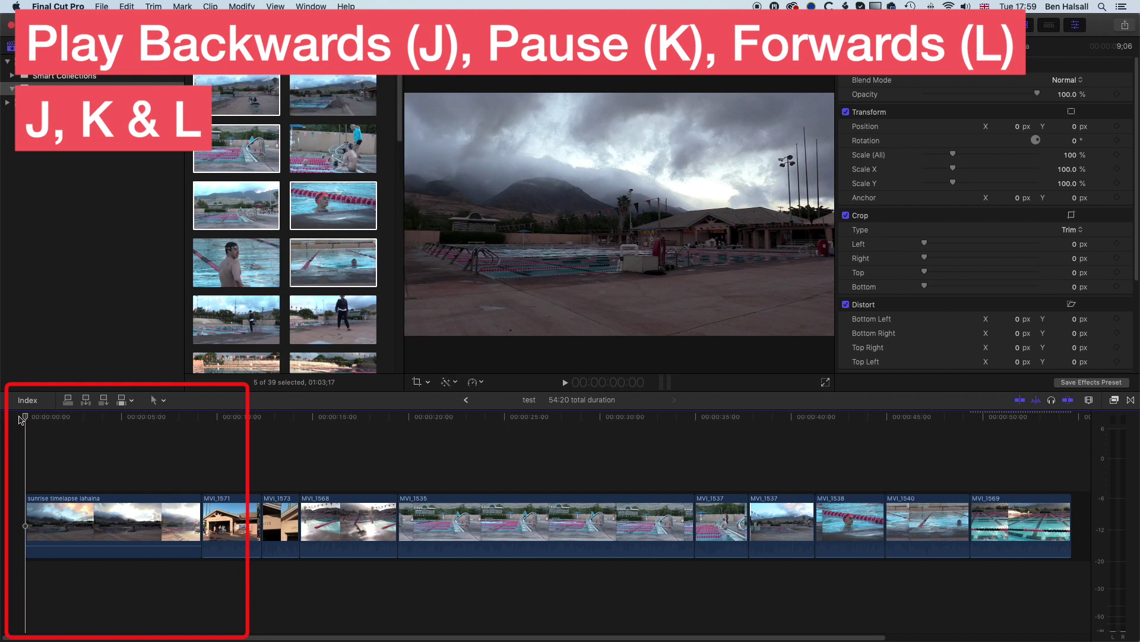
pyautogui.press('l')
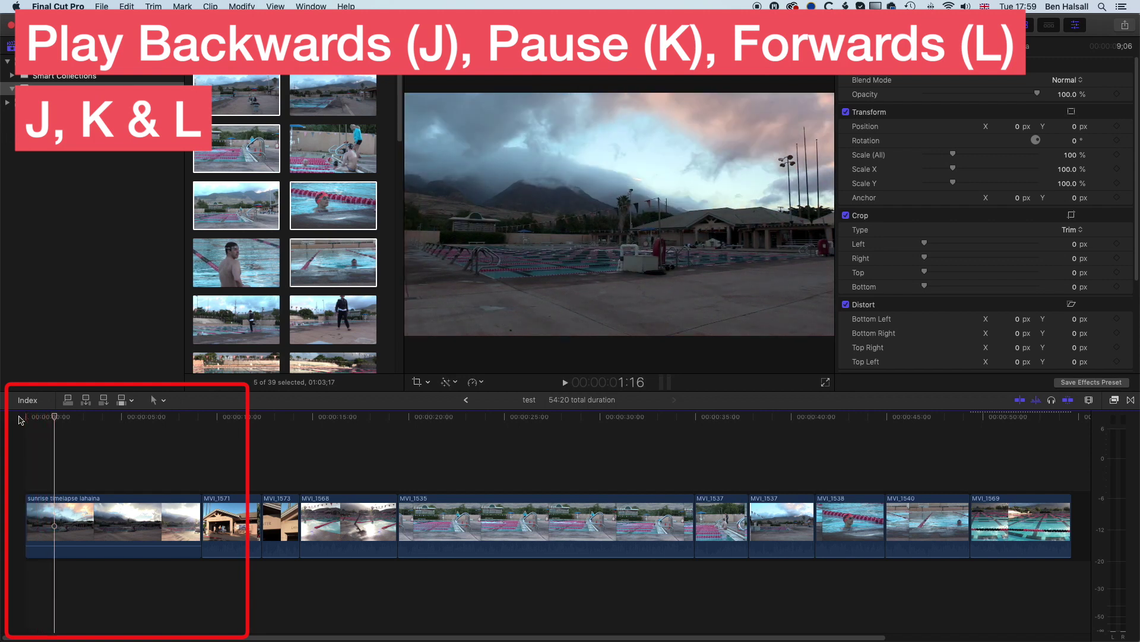
# Step: Mark a 06:07 range on the sunrise timelapse from 1:16 to 7:22
pyautogui.press('i')
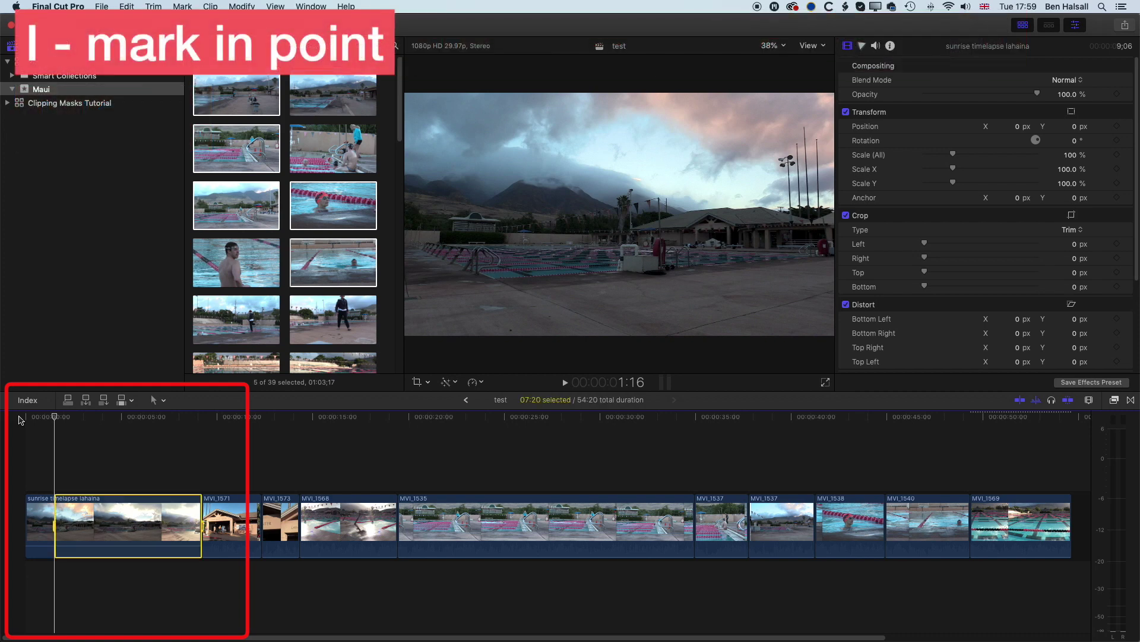
pyautogui.press('space')
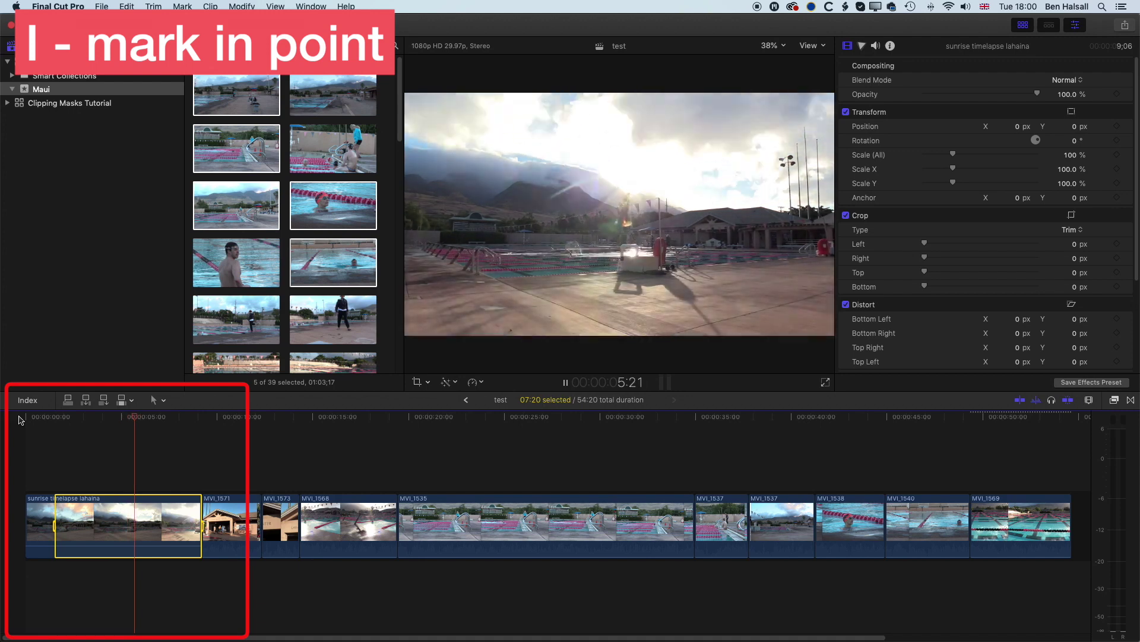
pyautogui.press('space')
pyautogui.press('o')
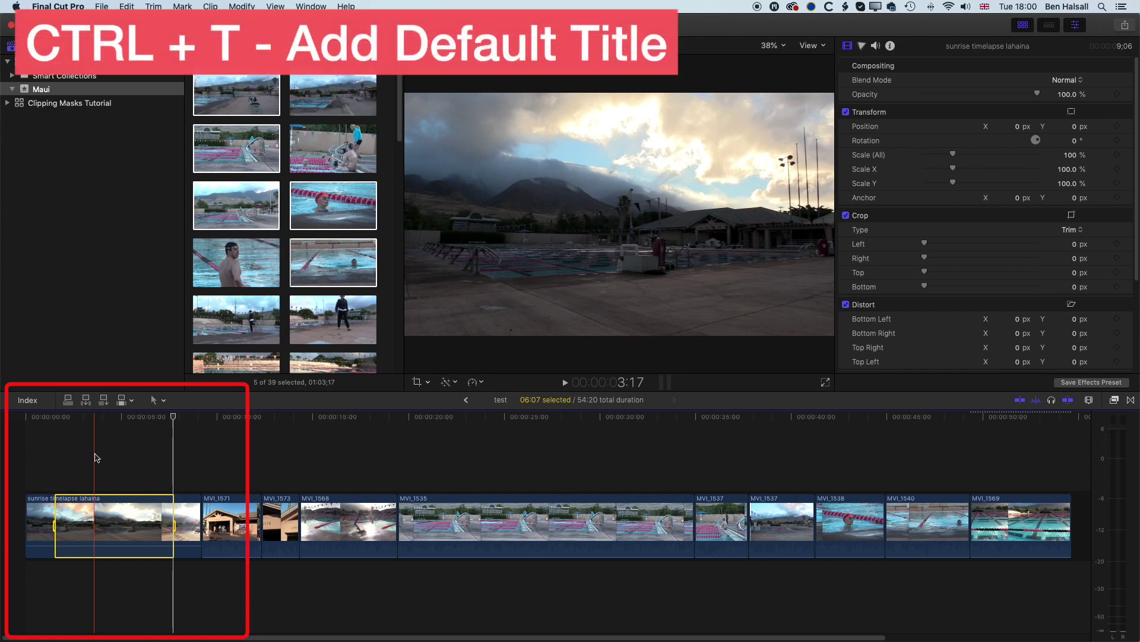
# Step: Add a default Basic Title over the marked range, play it back, and drag its text lower
pyautogui.hotkey('ctrl', 't')
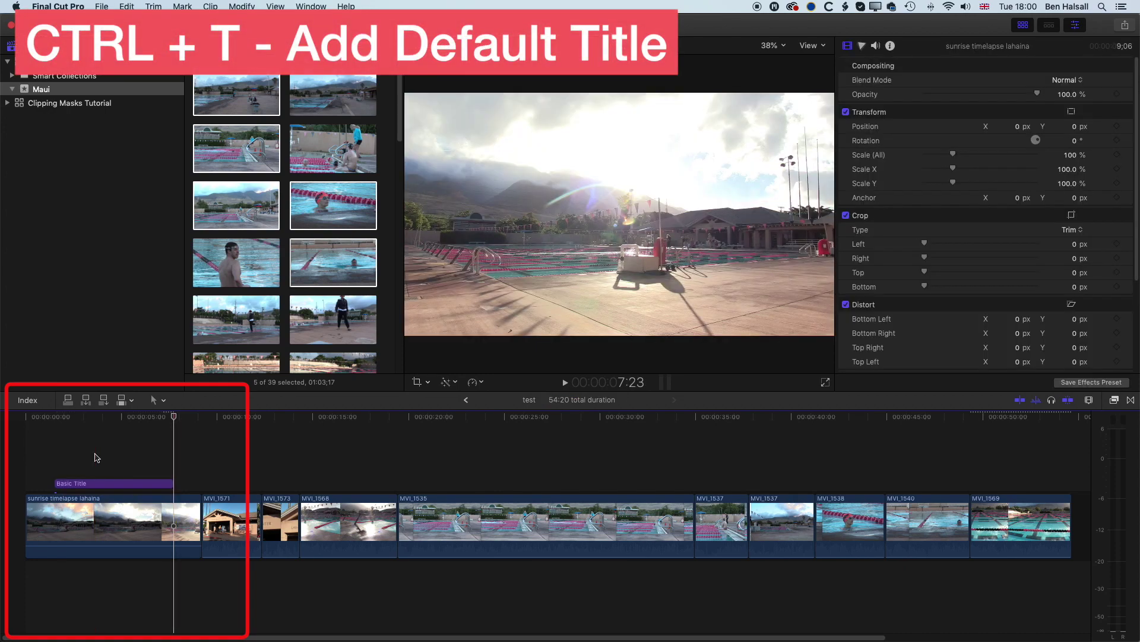
pyautogui.click(60, 418)
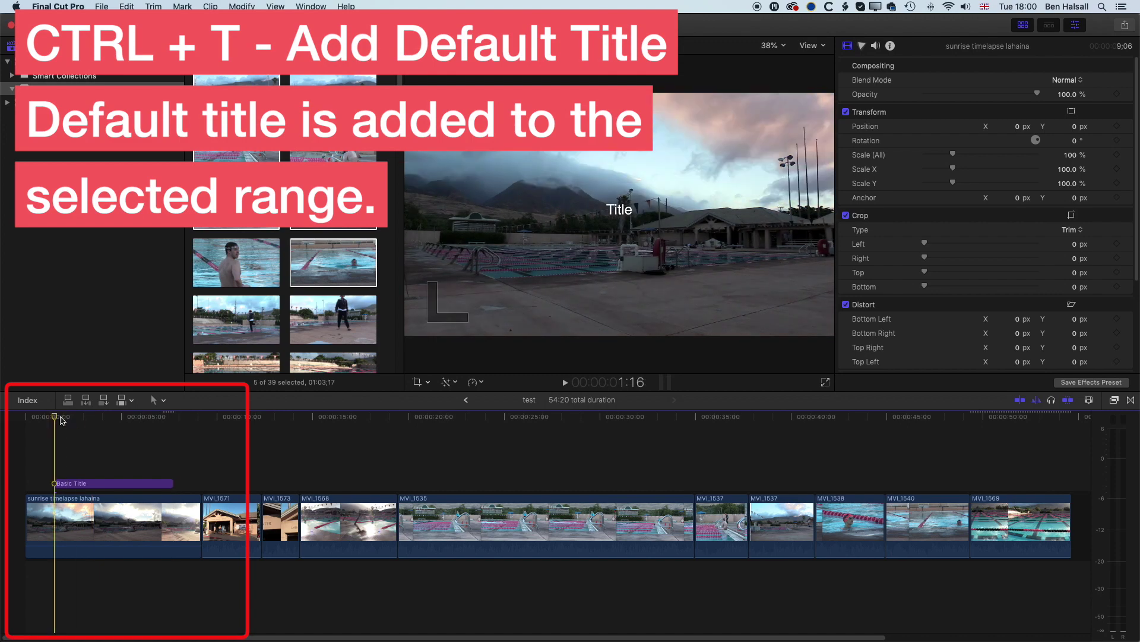
pyautogui.press('space')
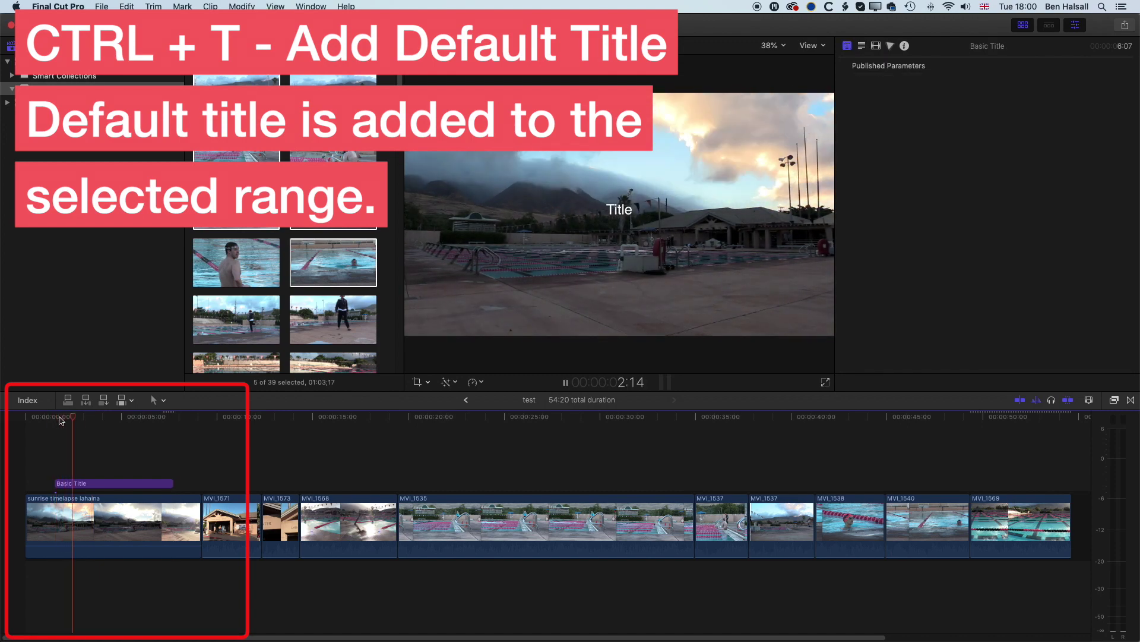
pyautogui.press('space')
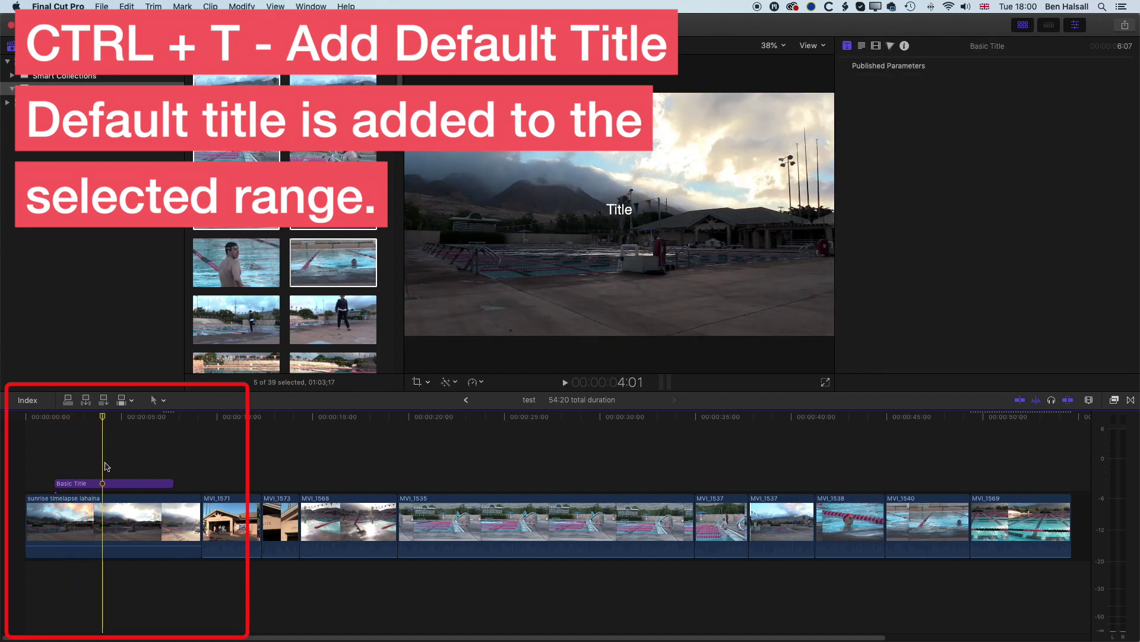
pyautogui.moveTo(623, 212); pyautogui.dragTo(619, 306)
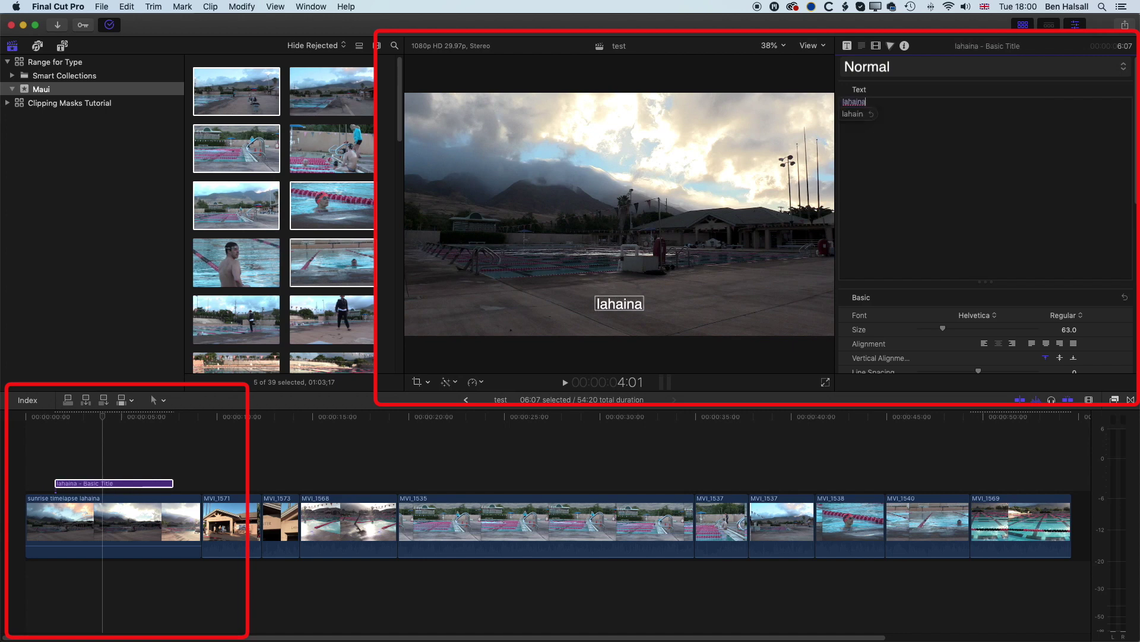
# Step: Make the title read 'lahaina swimming pool on maui' in BOLD style at size 83, then preview it
pyautogui.write('swimming p')
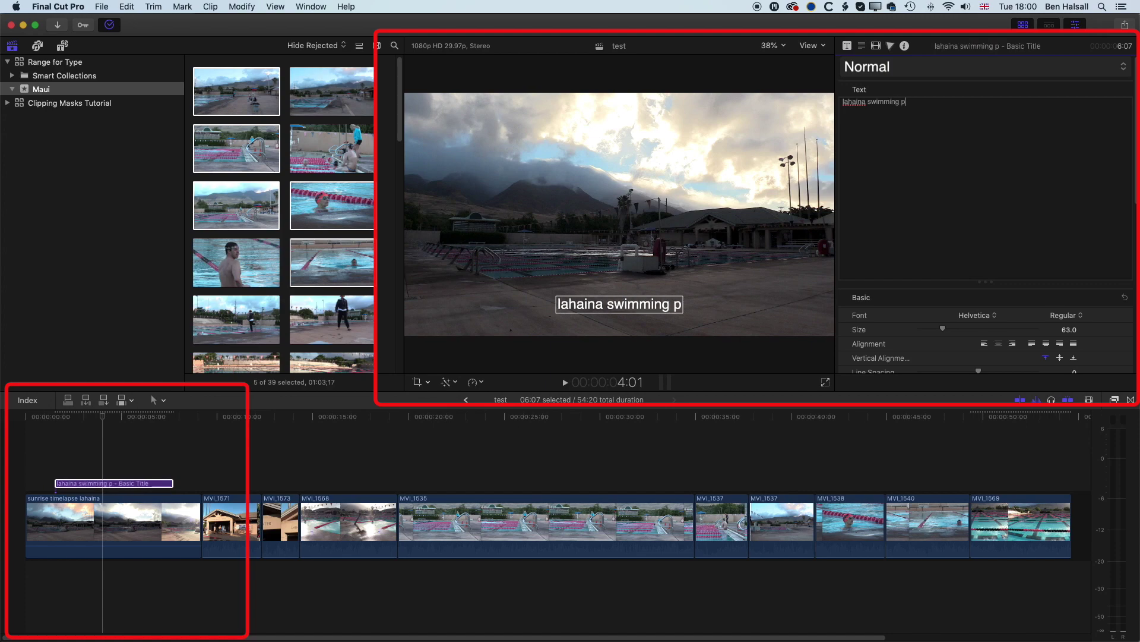
pyautogui.write('ool on maui')
pyautogui.click(881, 66)
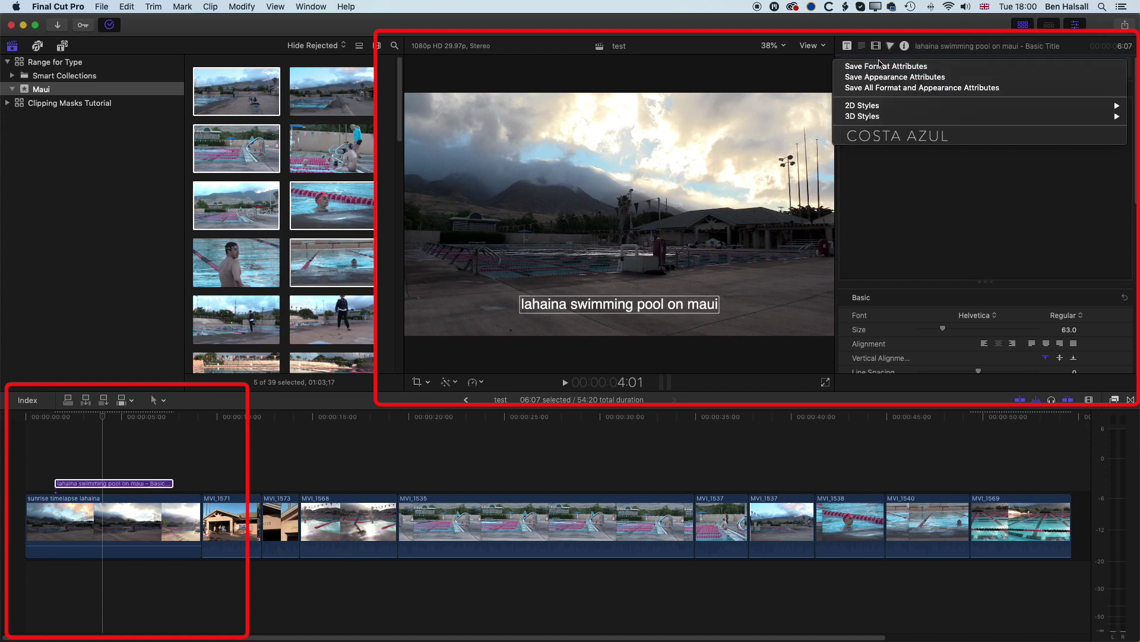
pyautogui.moveTo(882, 105)
pyautogui.click(765, 141)
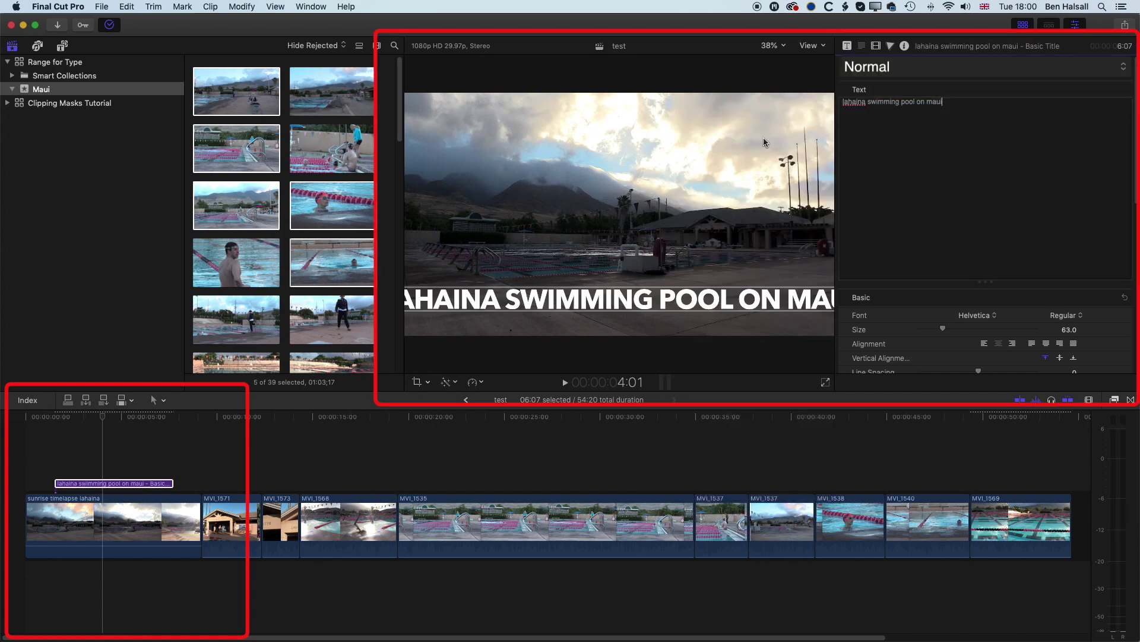
pyautogui.moveTo(970, 331); pyautogui.dragTo(954, 331)
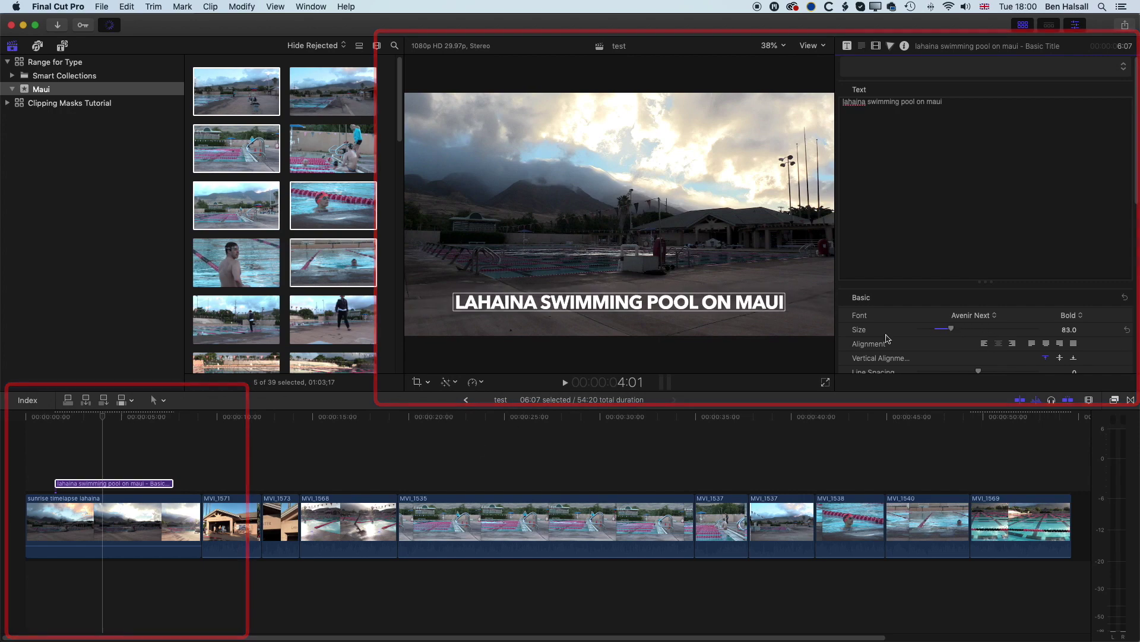
pyautogui.click(66, 418)
pyautogui.moveTo(66, 418)
pyautogui.mouseDown()
pyautogui.moveTo(83, 418)
pyautogui.moveTo(67, 418)
pyautogui.mouseUp()
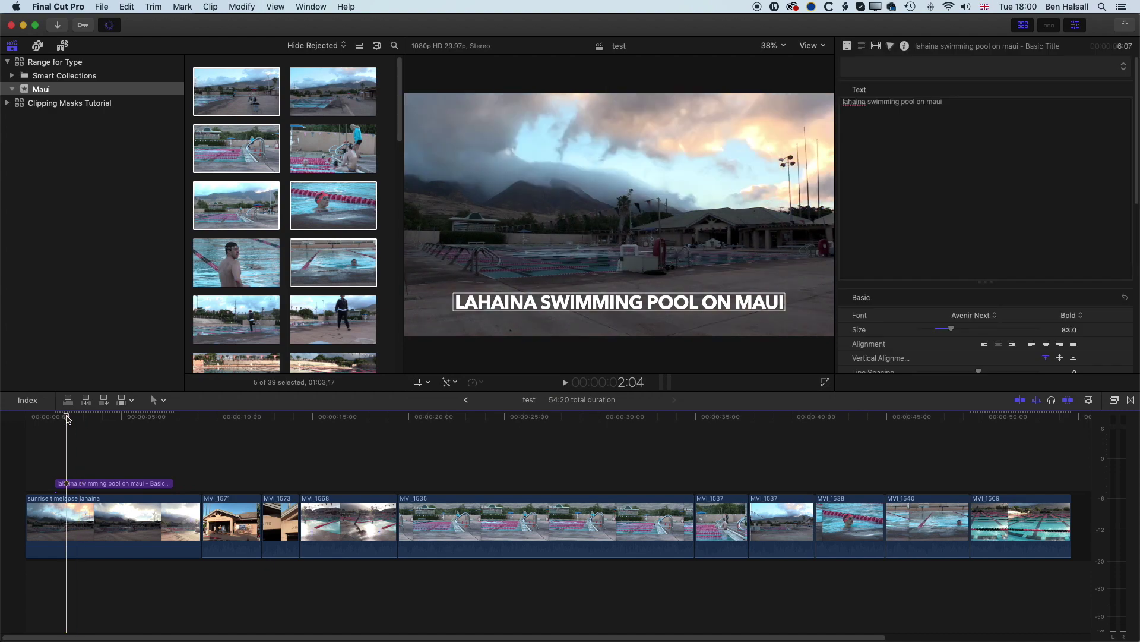
pyautogui.moveTo(68, 417)
pyautogui.mouseDown()
pyautogui.moveTo(56, 418)
pyautogui.moveTo(98, 419)
pyautogui.moveTo(85, 422)
pyautogui.mouseUp()
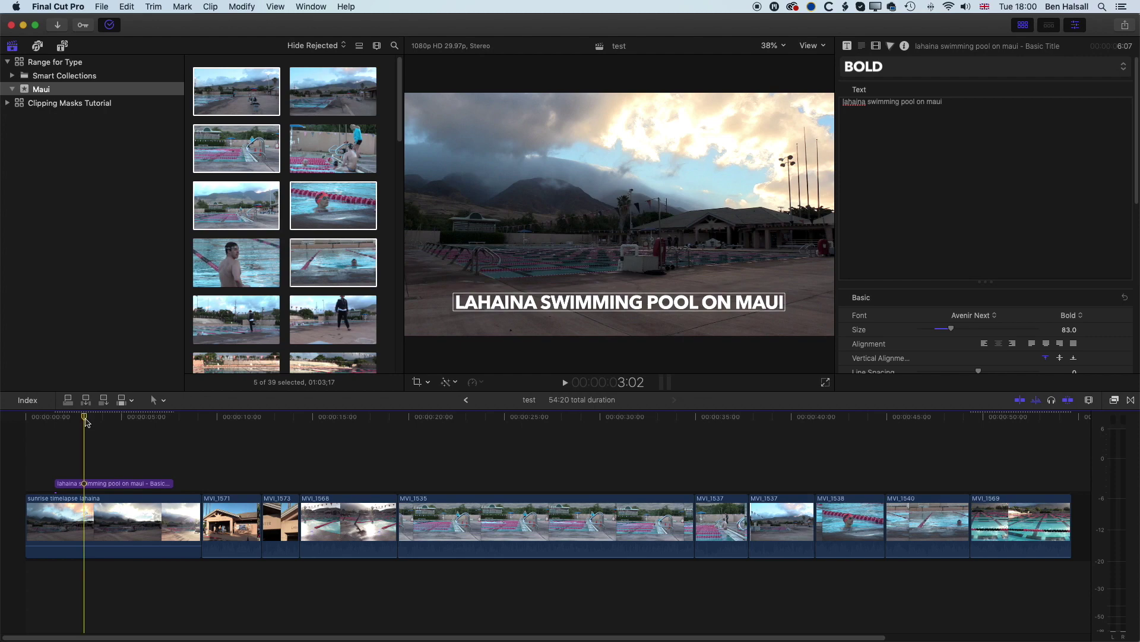
# Step: With the Range Selection tool, add a Basic Title over MVI_1568 and mark a range on MVI_1535
pyautogui.click(156, 400)
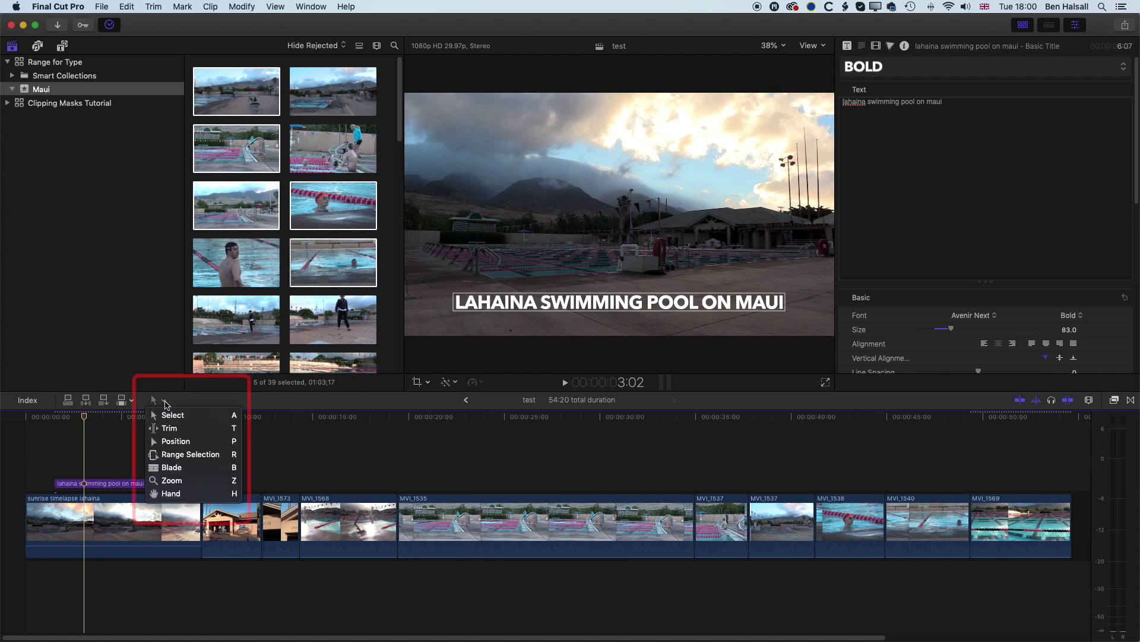
pyautogui.click(176, 455)
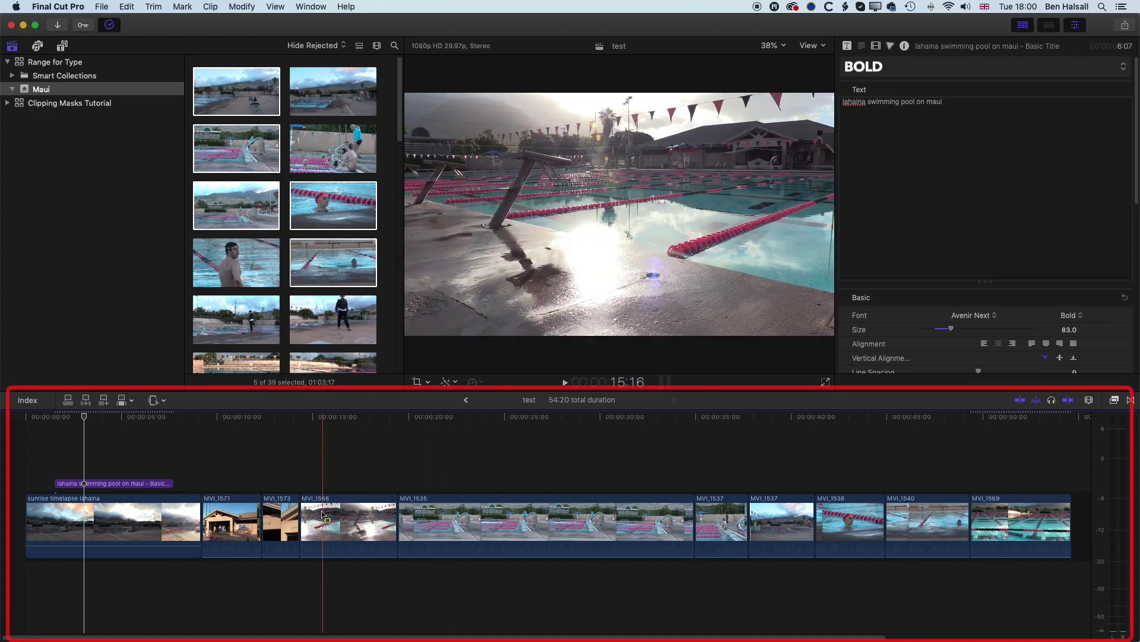
pyautogui.moveTo(318, 513); pyautogui.dragTo(386, 518)
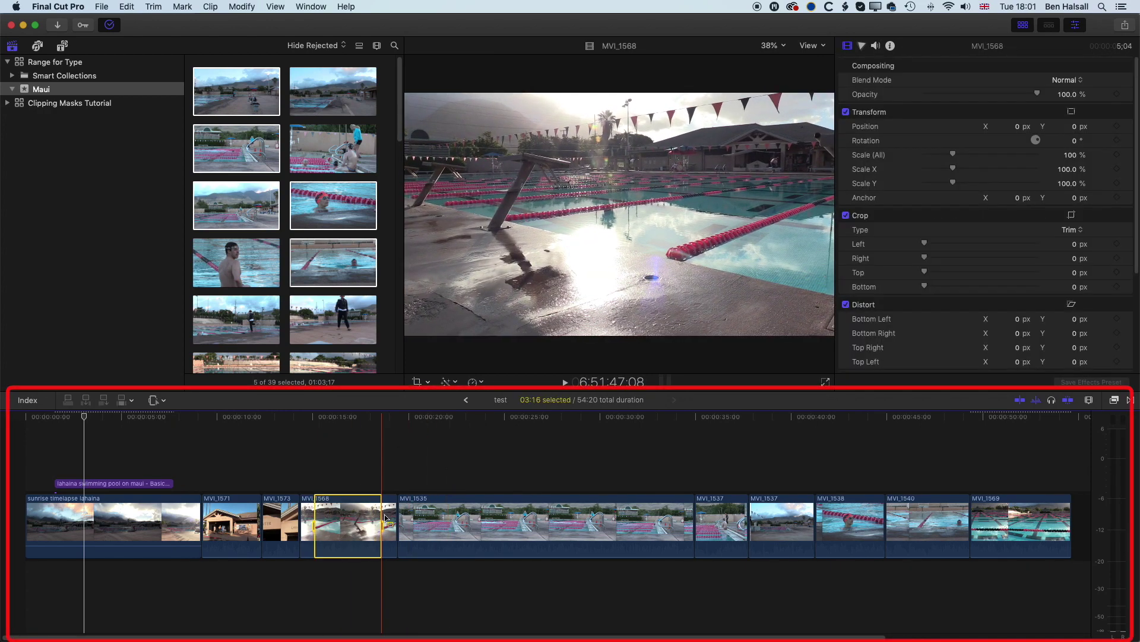
pyautogui.hotkey('ctrl', 't')
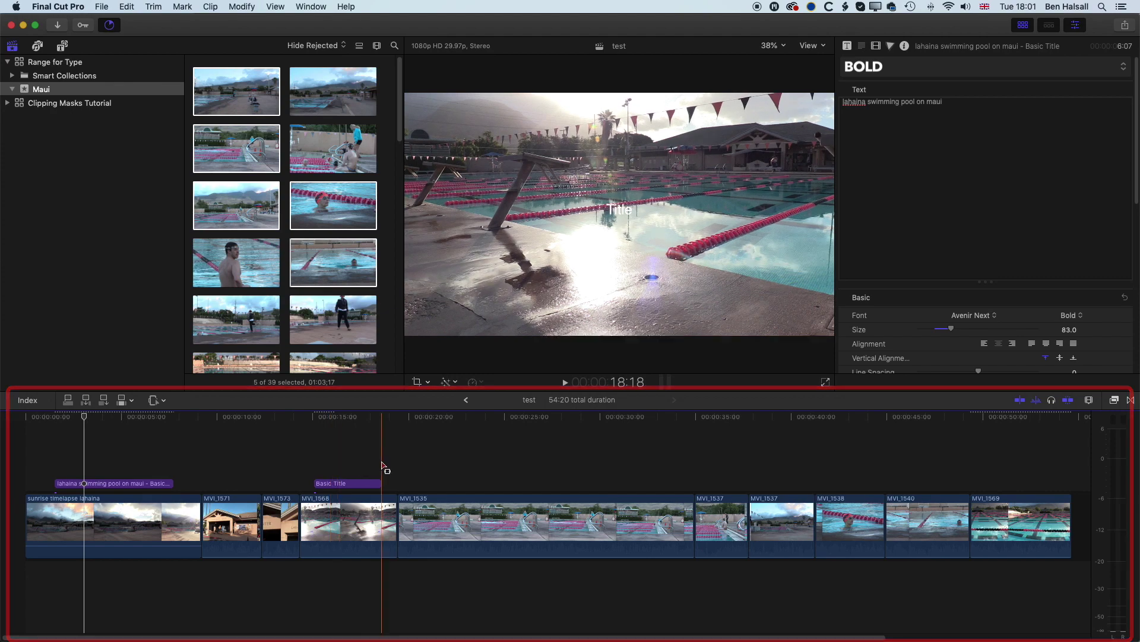
pyautogui.moveTo(458, 517); pyautogui.dragTo(645, 516)
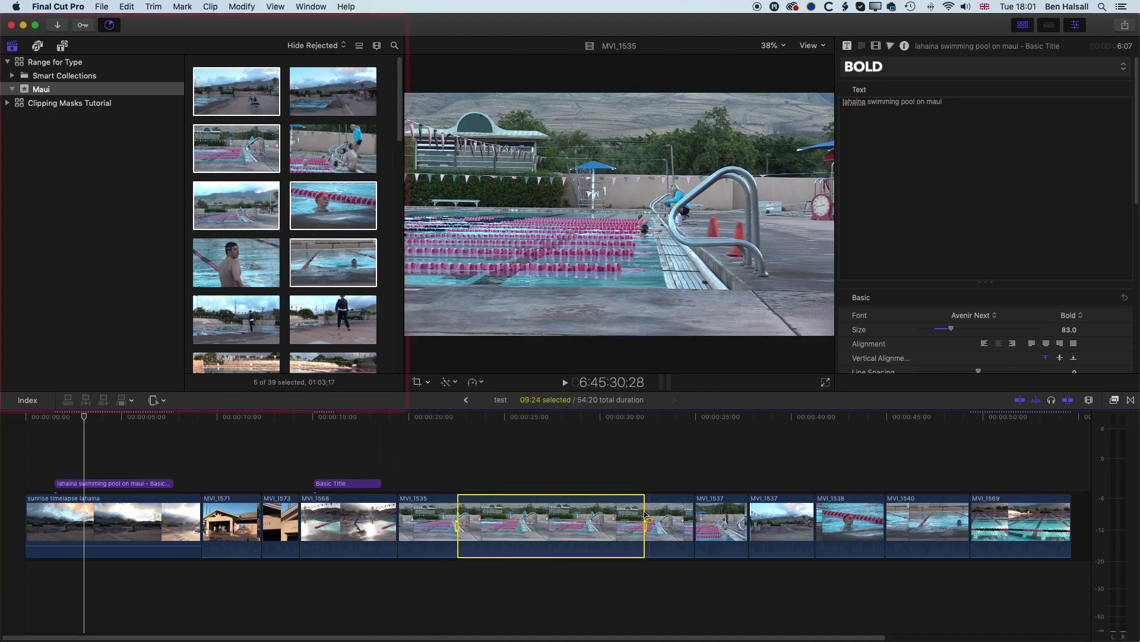
# Step: In the Titles browser, make Ben's Titles' Title With Outline the default title
pyautogui.click(63, 47)
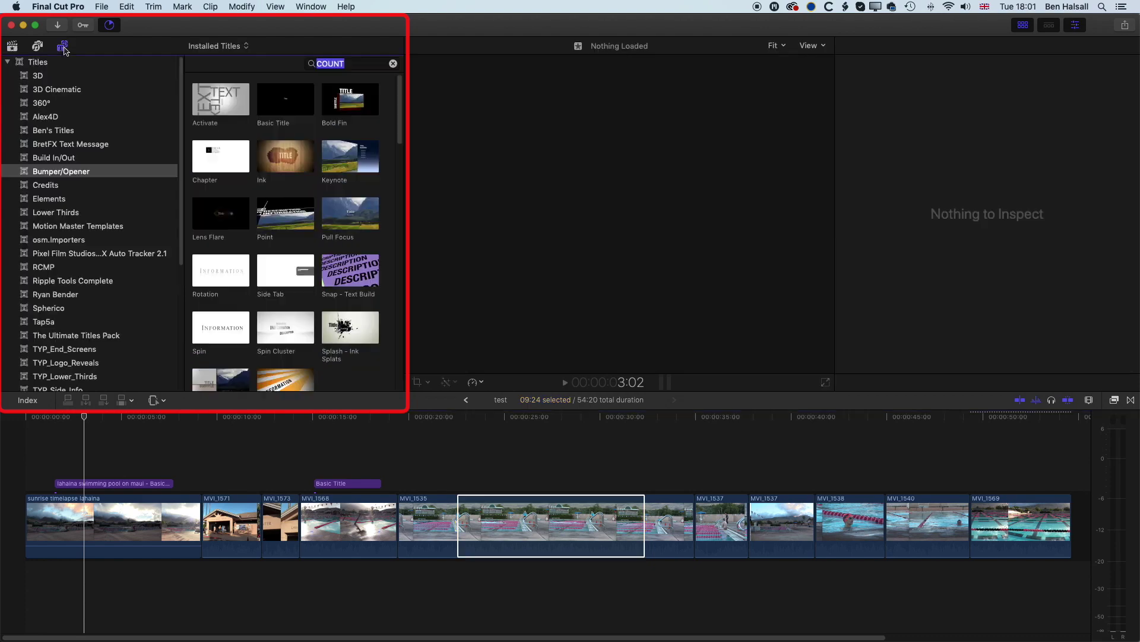
pyautogui.click(48, 129)
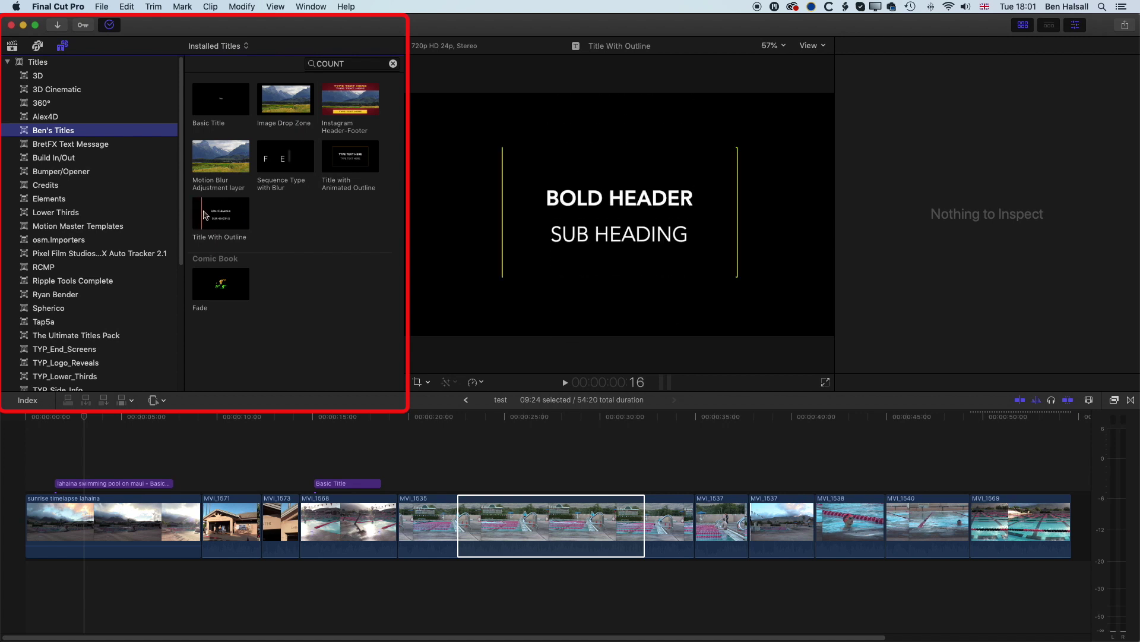
pyautogui.click(226, 221)
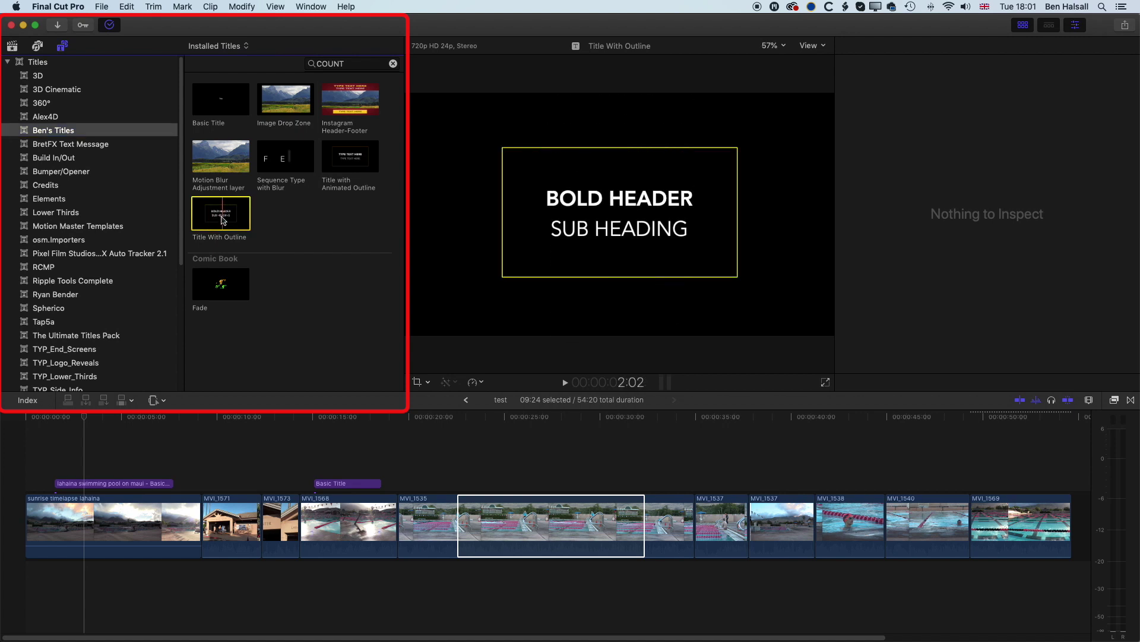
pyautogui.rightClick(224, 219)
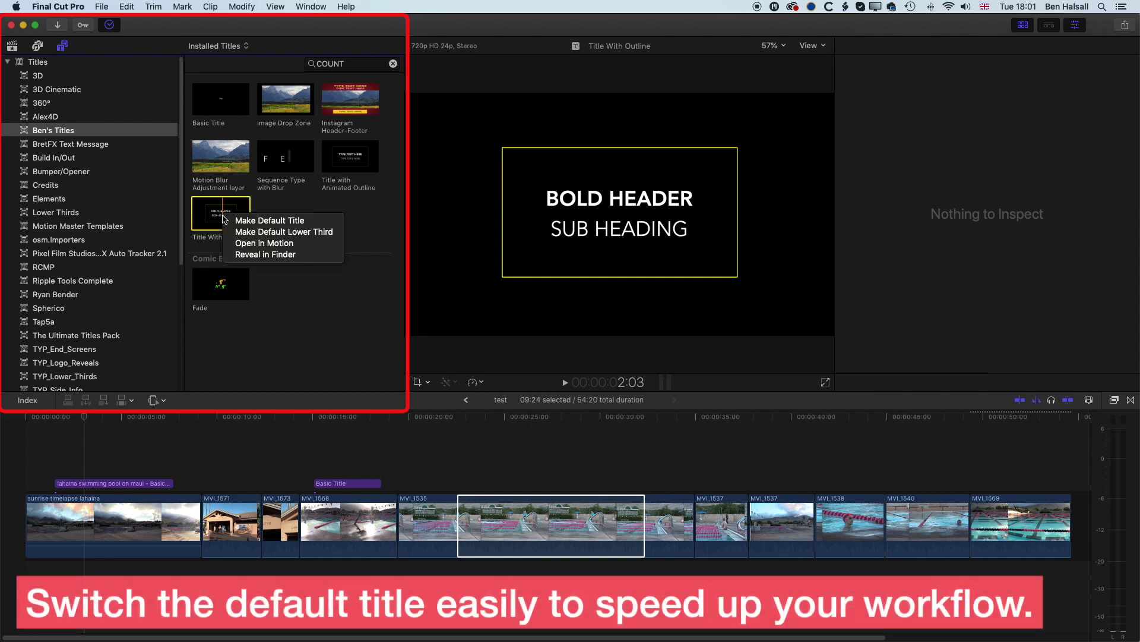
pyautogui.click(260, 221)
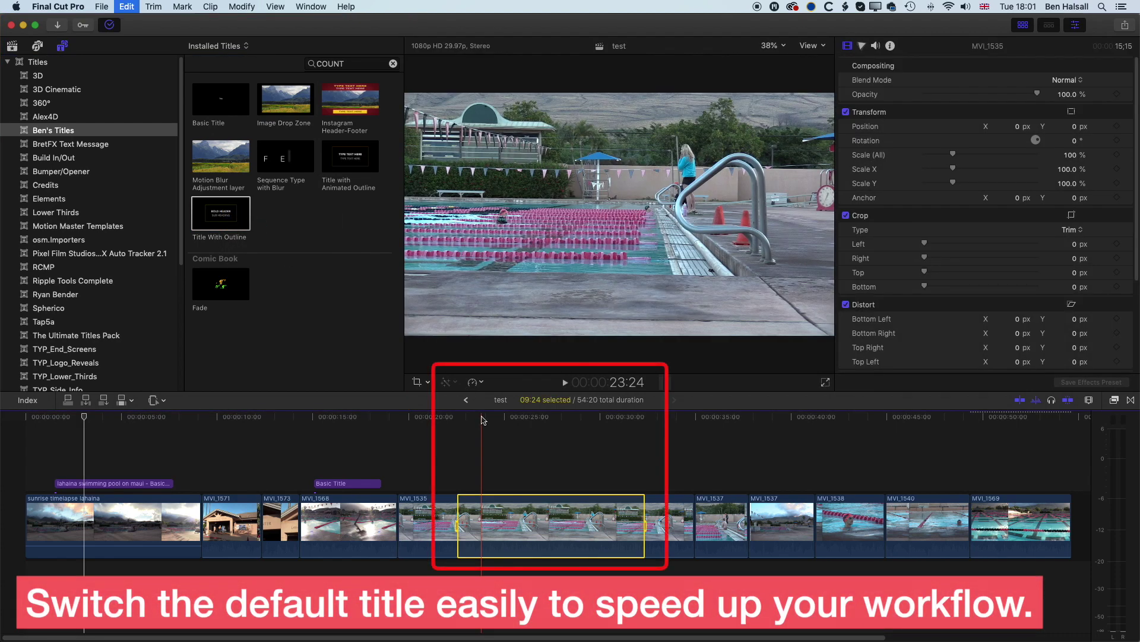
# Step: Add a Title With Outline over MVI_1535 and mark a 10:05 range across MVI_1537–MVI_1540
pyautogui.hotkey('ctrl', 't')
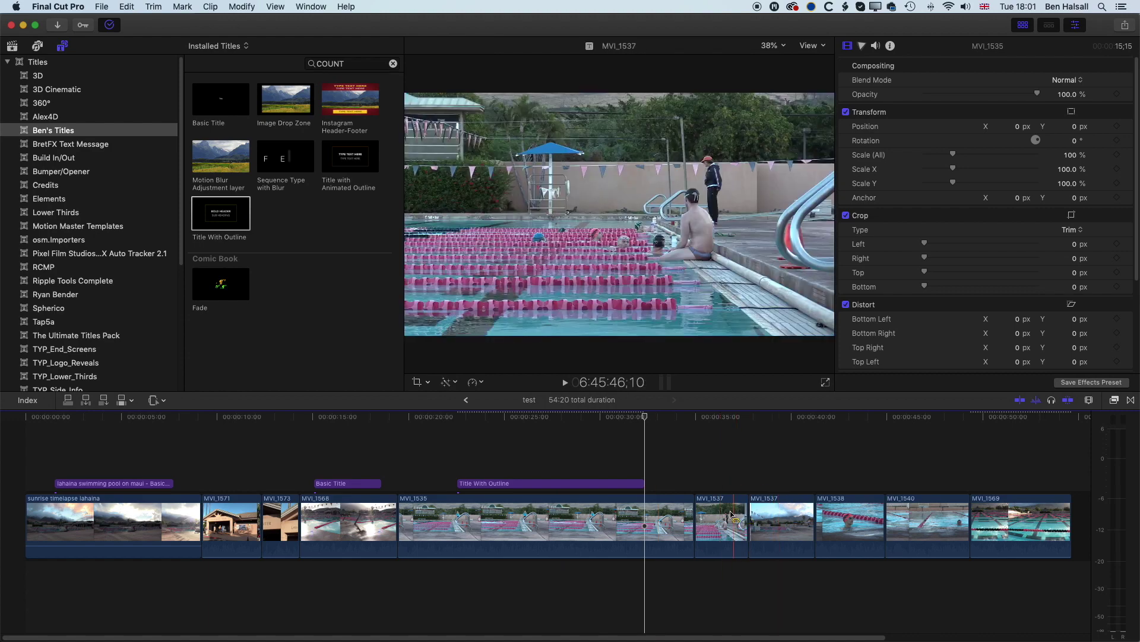
pyautogui.moveTo(728, 515); pyautogui.dragTo(922, 516)
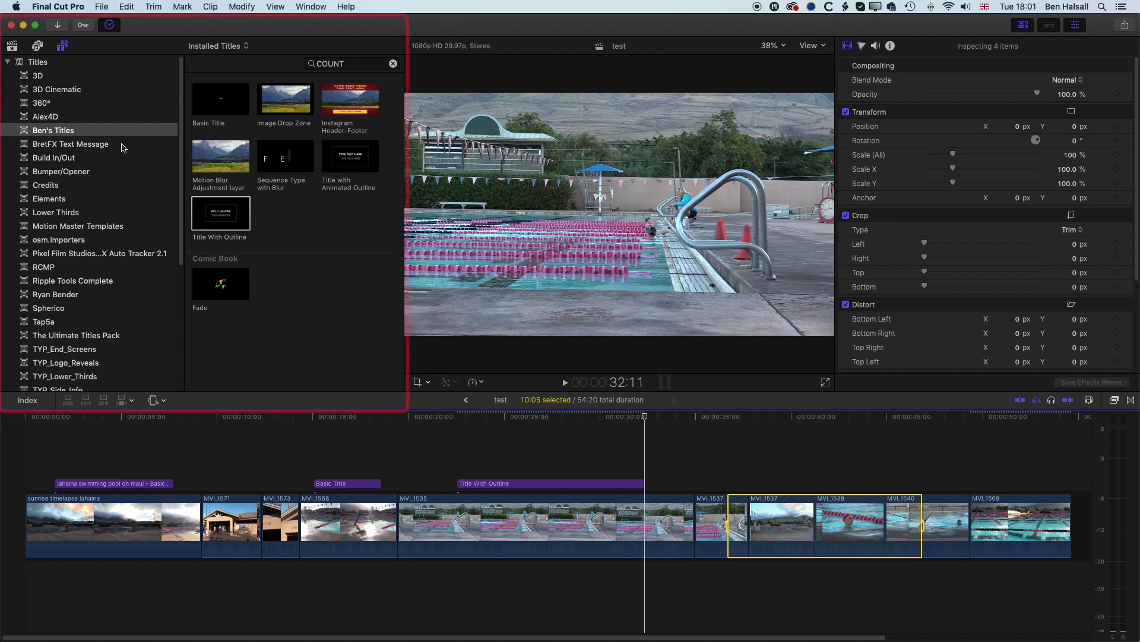
# Step: Add the 3D Cinematic Graphical title over the MVI_1537–MVI_1540 range and preview its frames
pyautogui.click(63, 90)
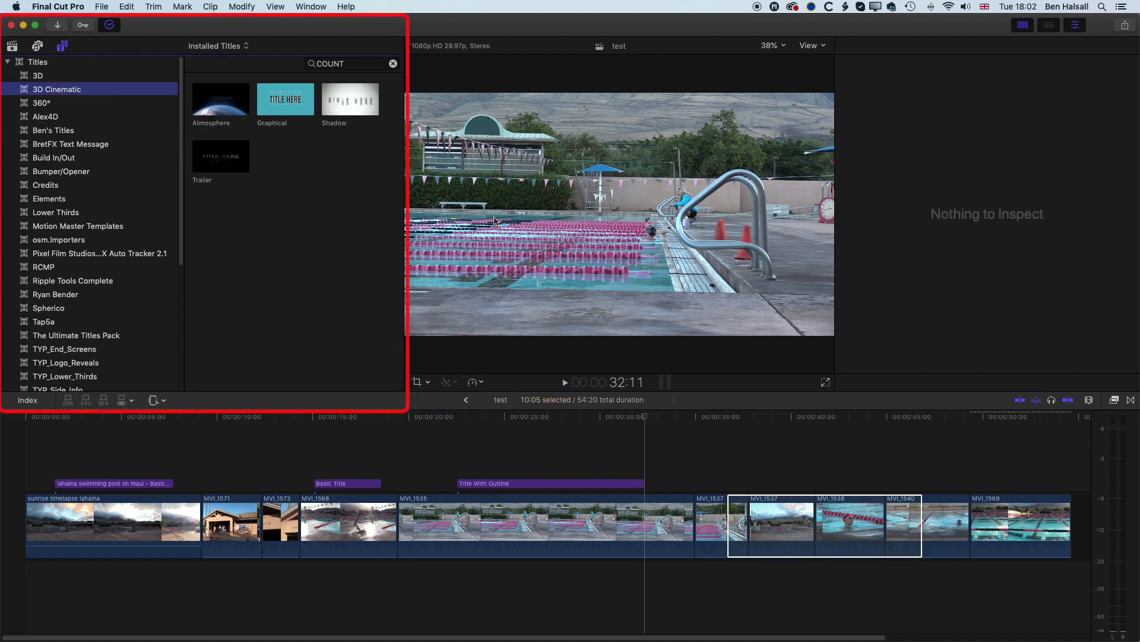
pyautogui.doubleClick(278, 107)
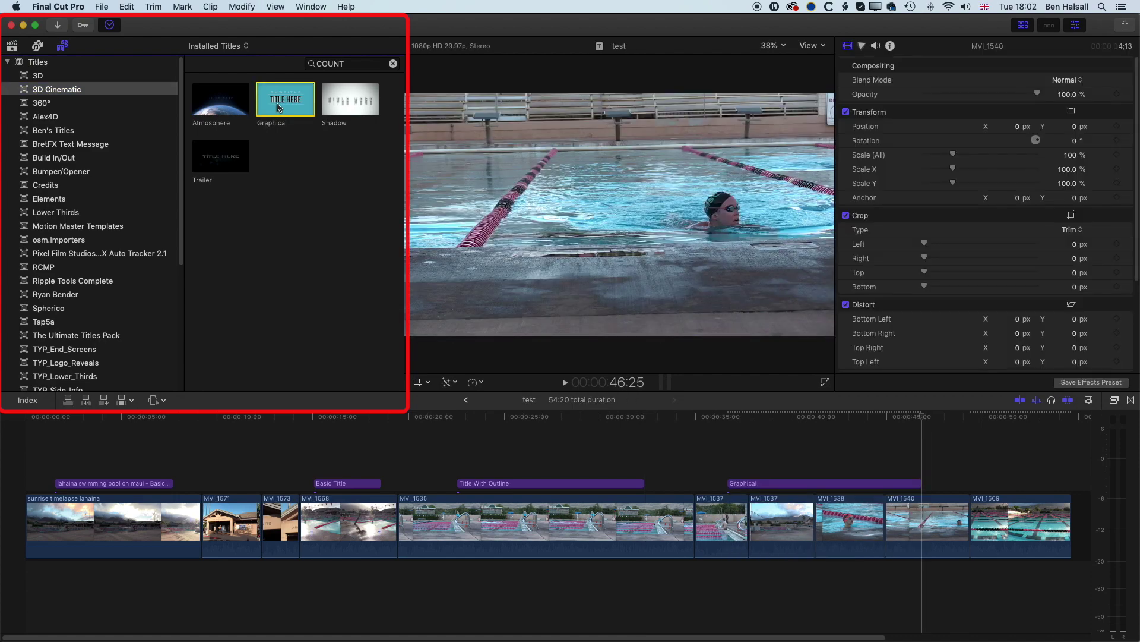
pyautogui.click(794, 418)
pyautogui.click(860, 417)
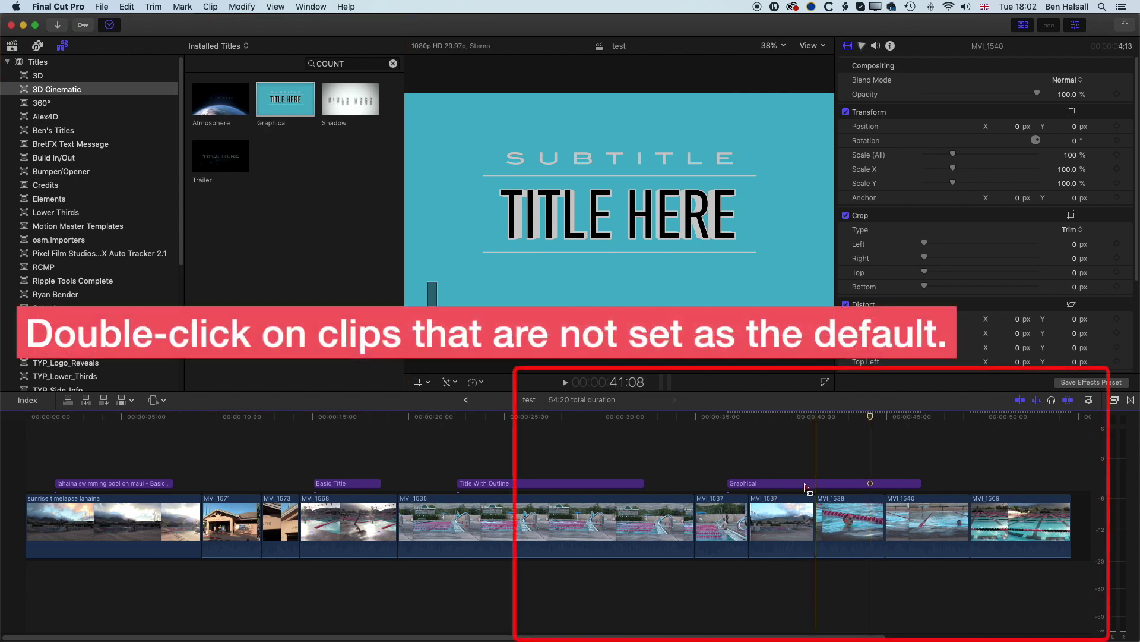
# Step: Open the Graphical title's text settings at 39:16 and select its clip with the Select tool
pyautogui.doubleClick(799, 483)
pyautogui.click(782, 433)
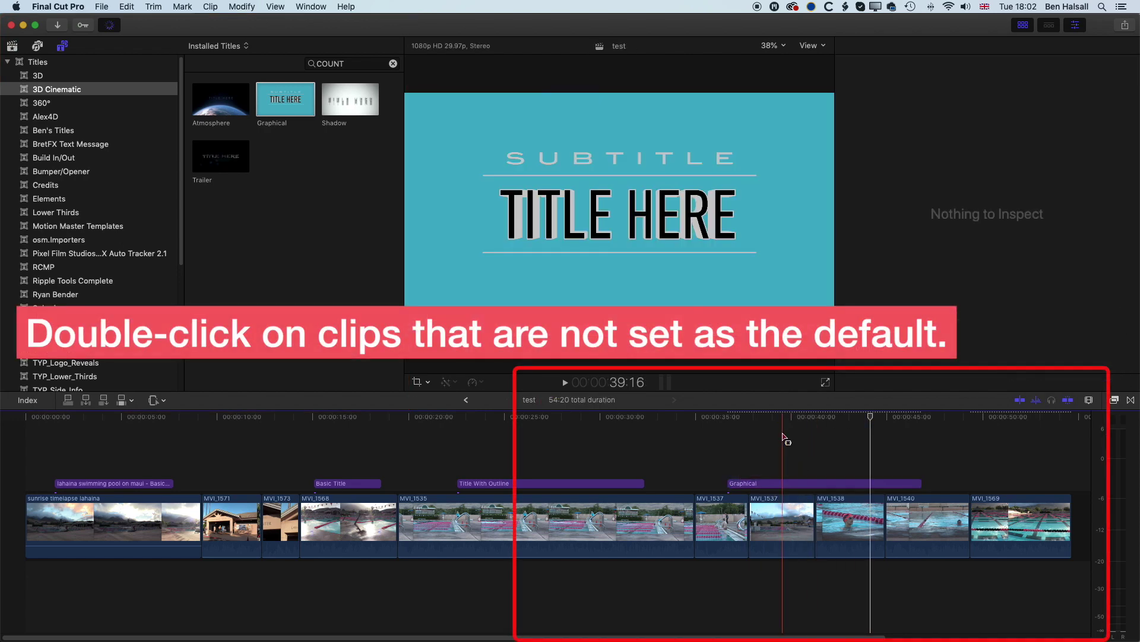
pyautogui.click(165, 402)
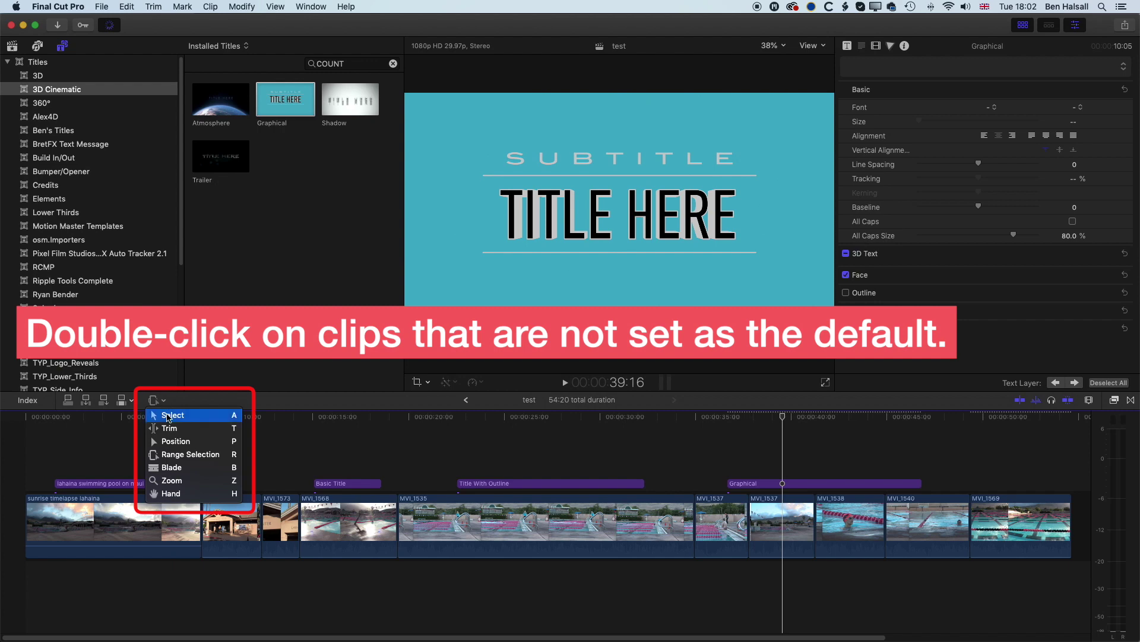
pyautogui.click(179, 410)
pyautogui.click(756, 484)
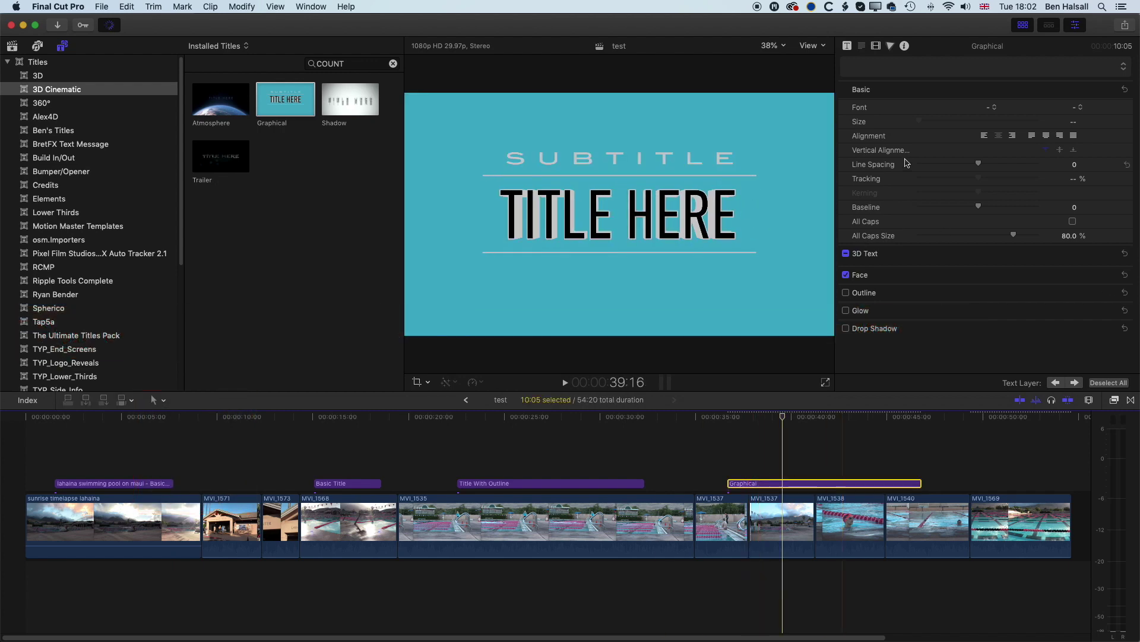
# Step: In the Title inspector, toggle the Graphical title's teal background off and on, and restore opacity to 100
pyautogui.click(848, 47)
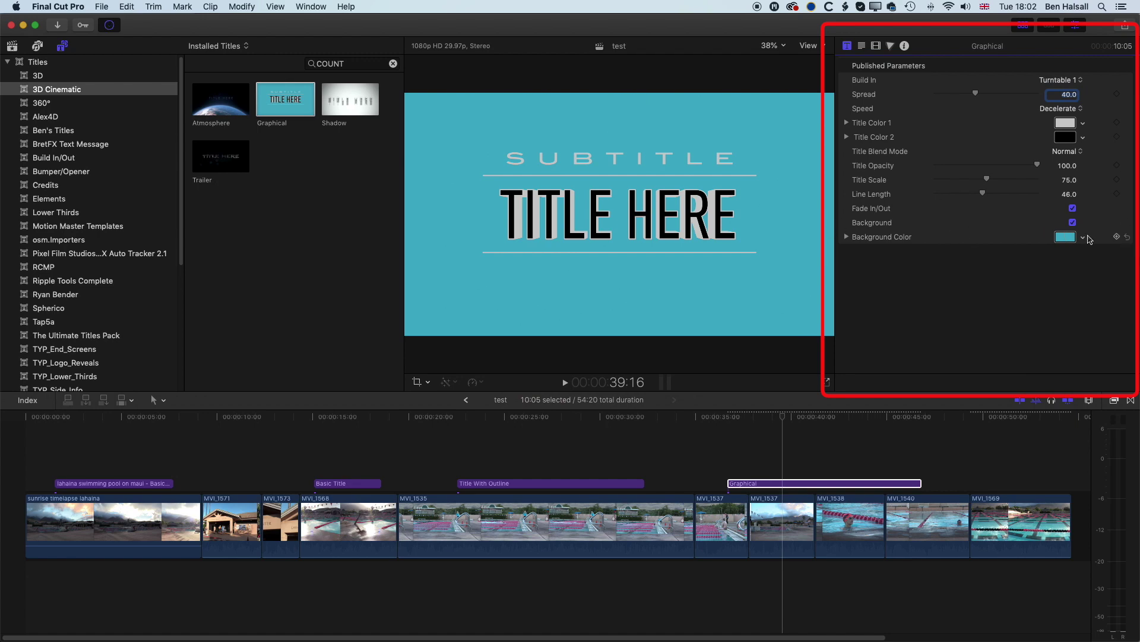
pyautogui.click(1073, 222)
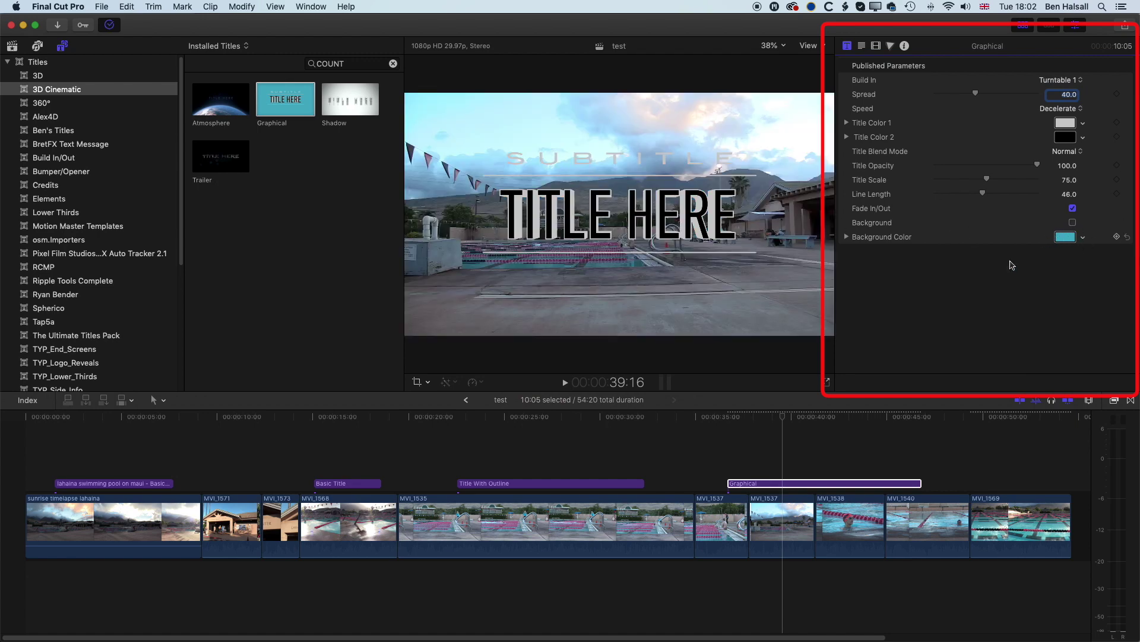
pyautogui.click(746, 419)
pyautogui.moveTo(746, 420); pyautogui.dragTo(787, 419)
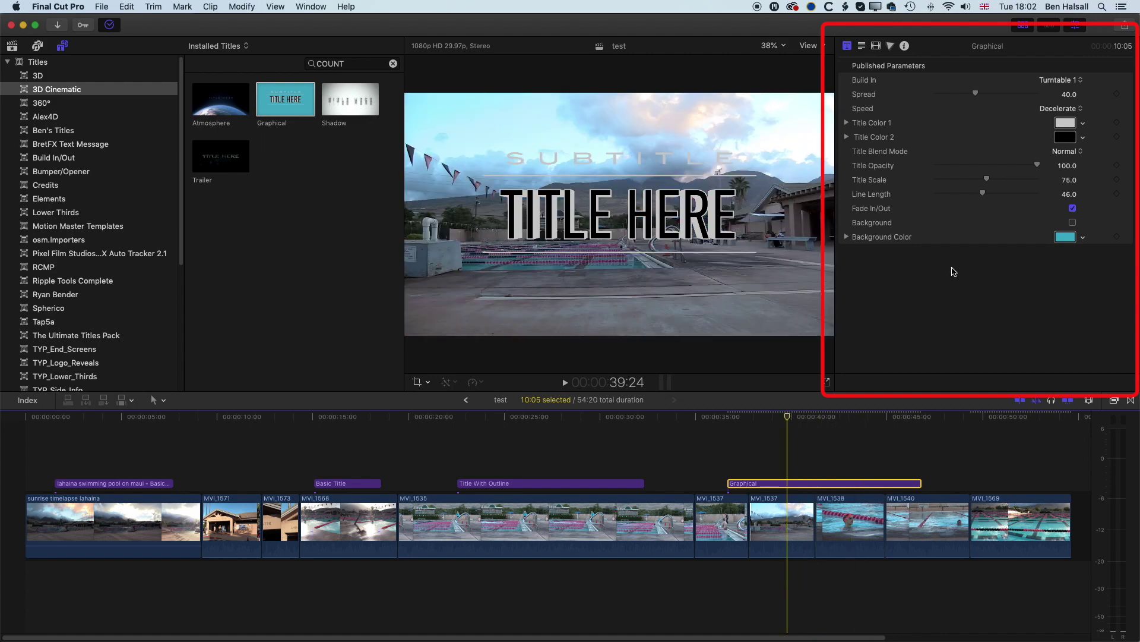
pyautogui.click(1073, 223)
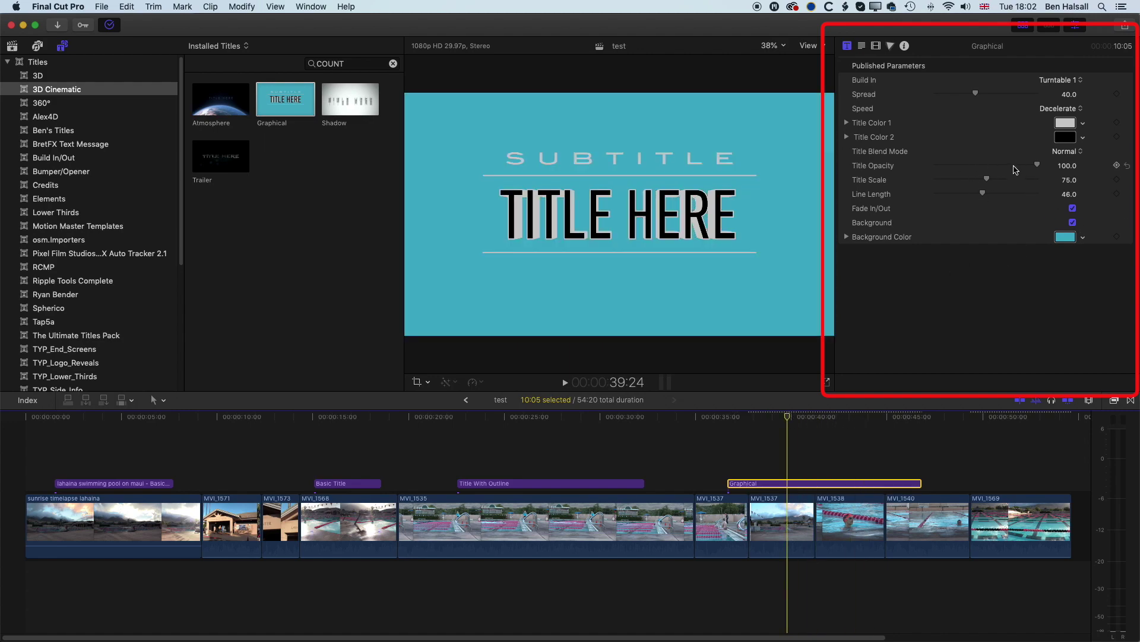
pyautogui.moveTo(1038, 166); pyautogui.dragTo(1066, 170)
pyautogui.moveTo(788, 419); pyautogui.dragTo(748, 419)
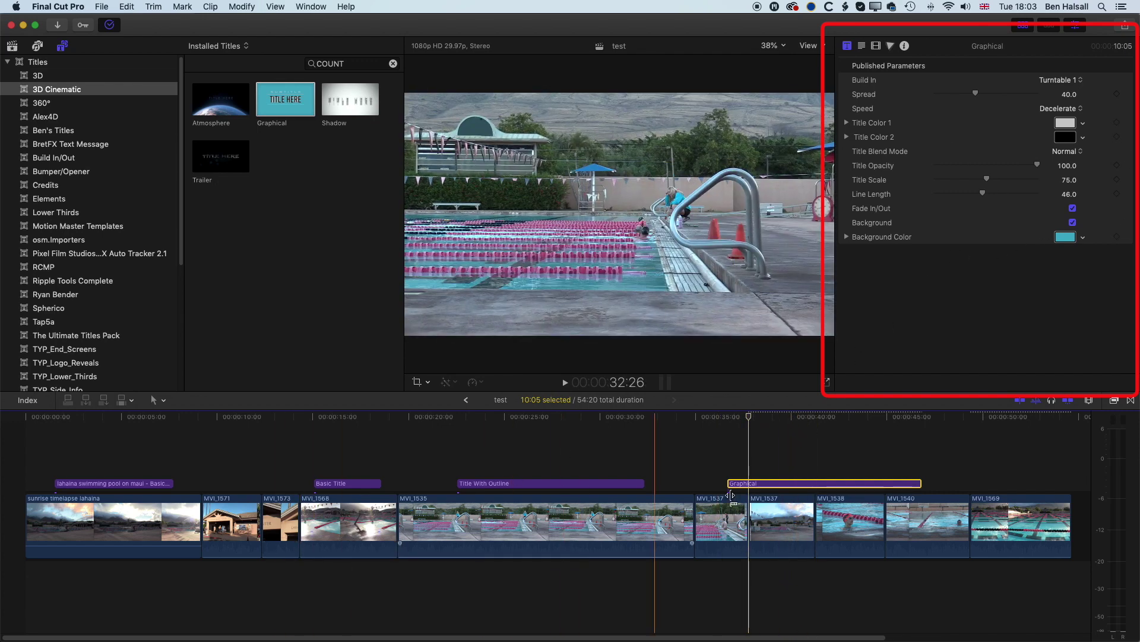
# Step: Delete the Graphical title, re-add it above MVI_1537 by dragging, and delete it again
pyautogui.press('Delete')
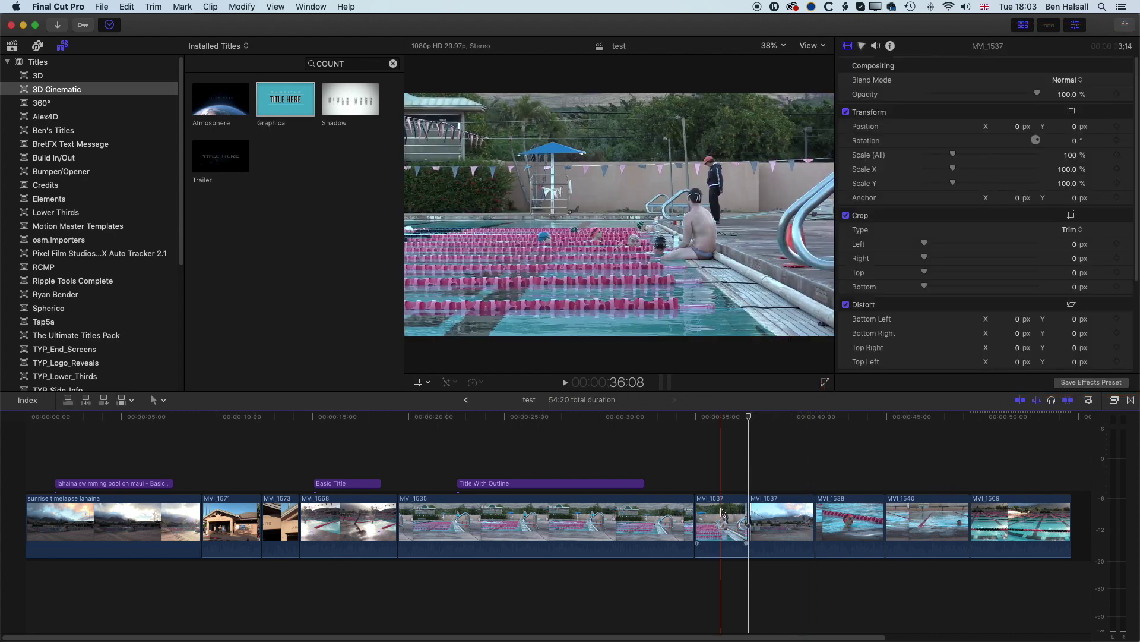
pyautogui.click(746, 512)
pyautogui.moveTo(726, 516); pyautogui.dragTo(915, 520)
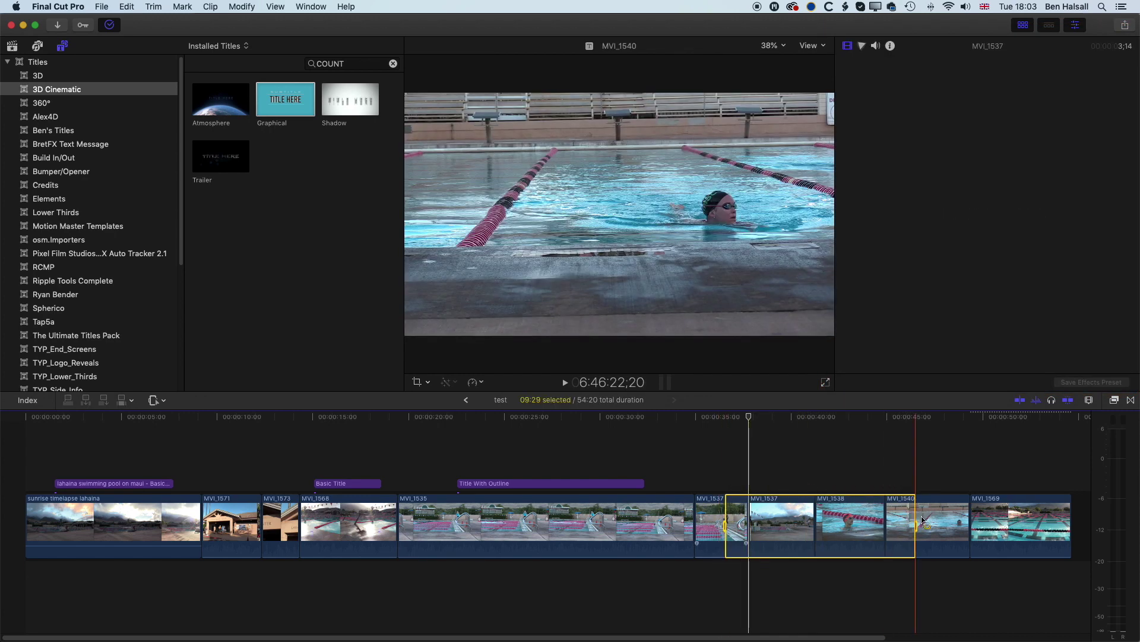
pyautogui.click(726, 434)
pyautogui.moveTo(290, 107); pyautogui.dragTo(925, 484)
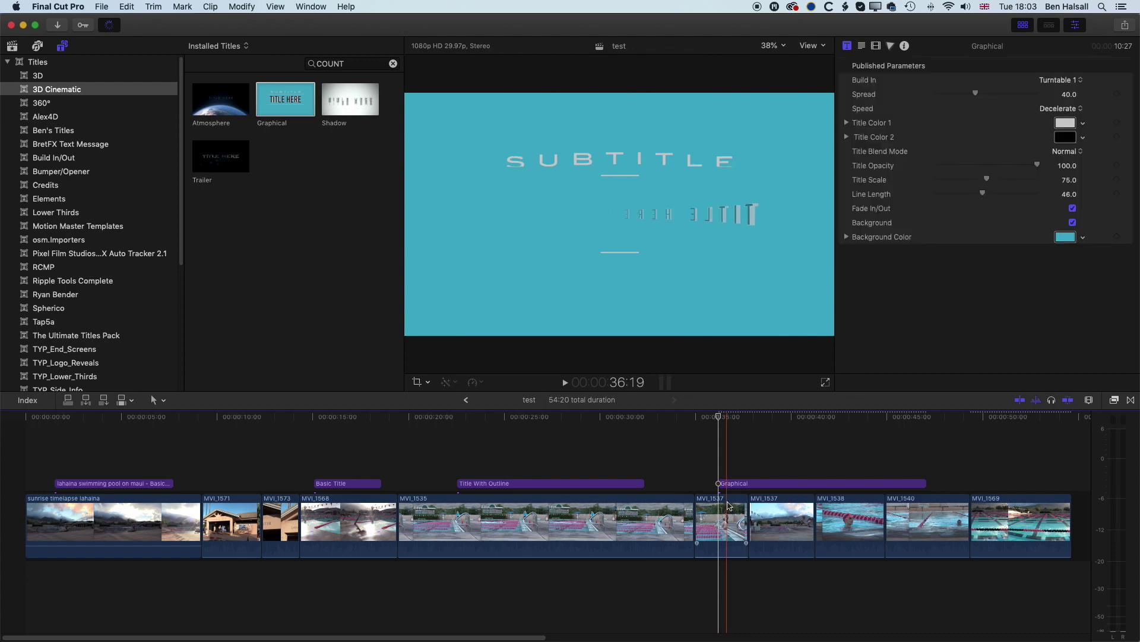
pyautogui.click(756, 484)
pyautogui.press('Delete')
# Step: Connect the Graphical title over a range across MVI_1537–MVI_1540 with Q, then delete it
pyautogui.press('r')
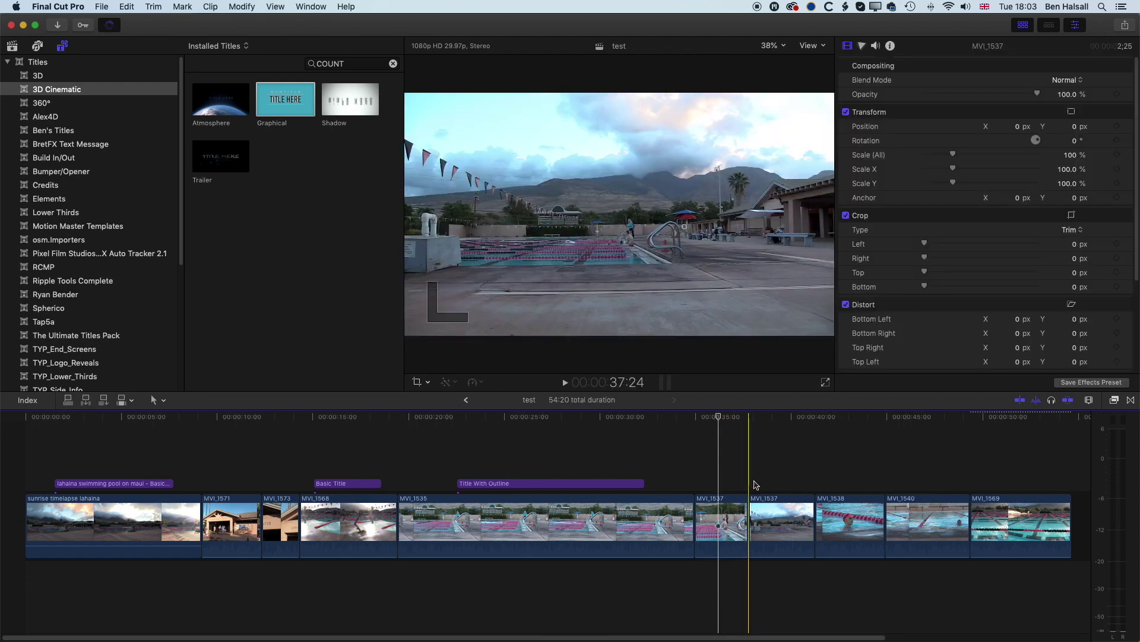
pyautogui.moveTo(720, 512); pyautogui.dragTo(933, 522)
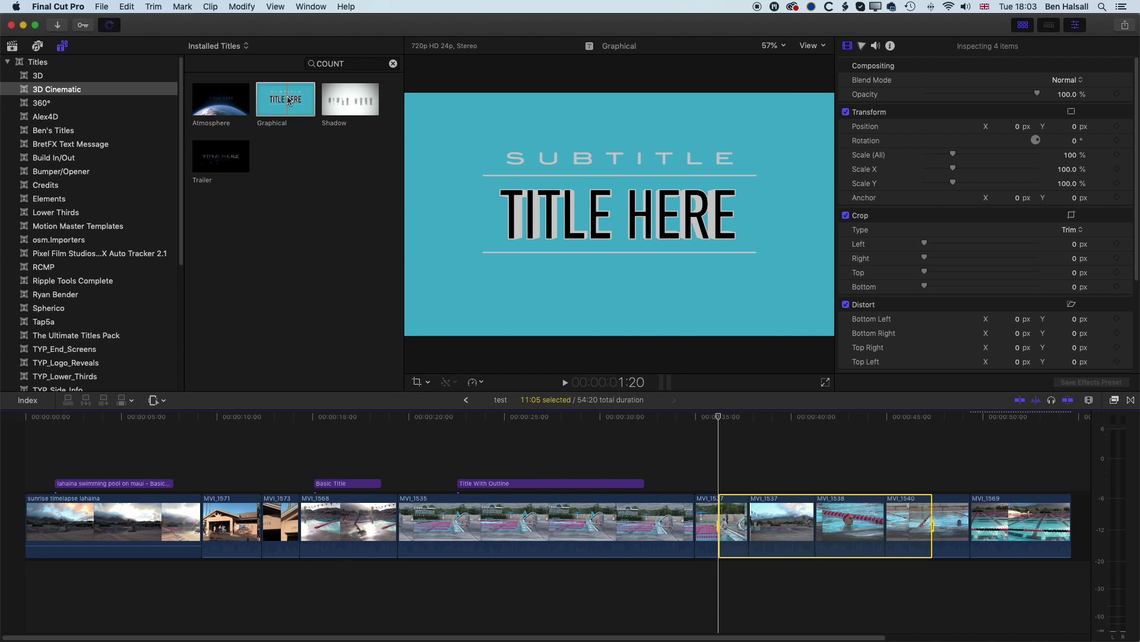
pyautogui.press('q')
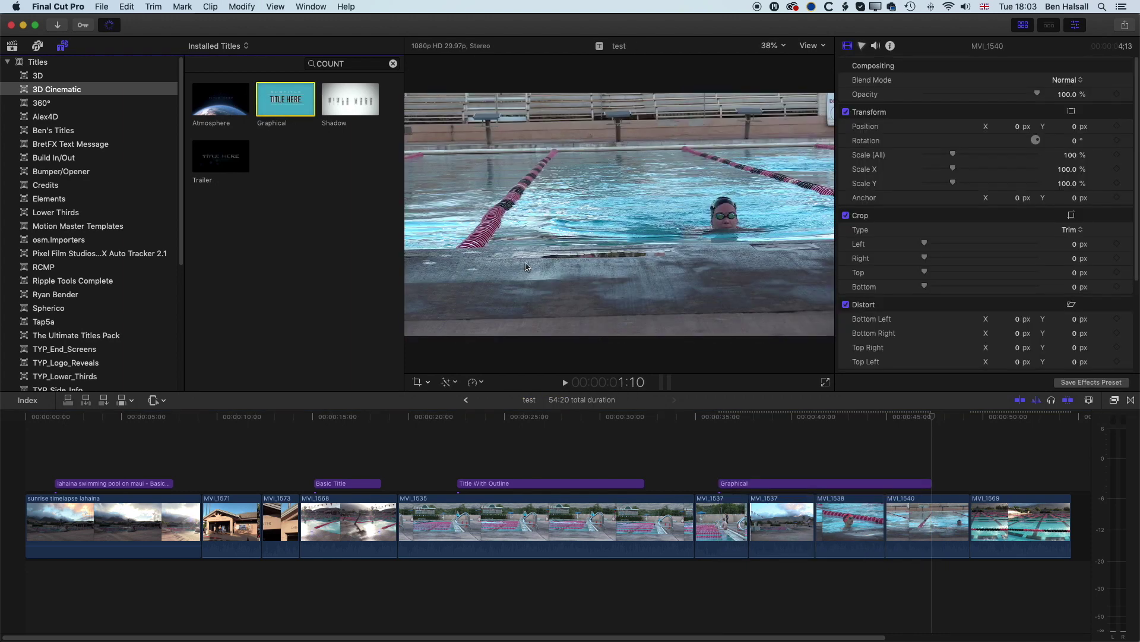
pyautogui.click(759, 415)
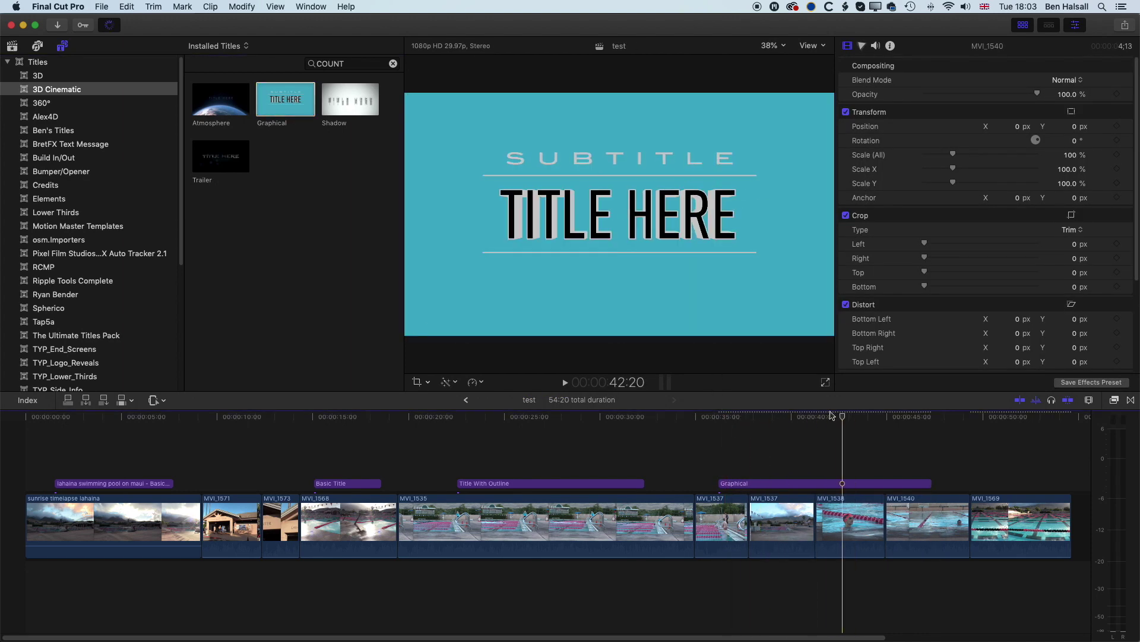
pyautogui.click(774, 483)
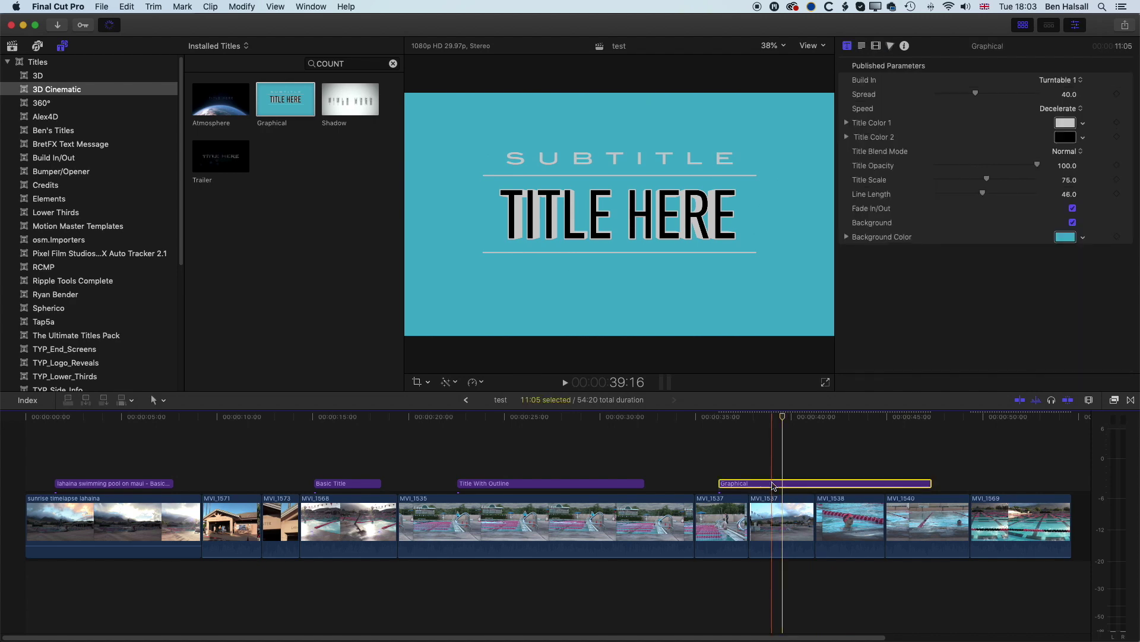
pyautogui.press('Delete')
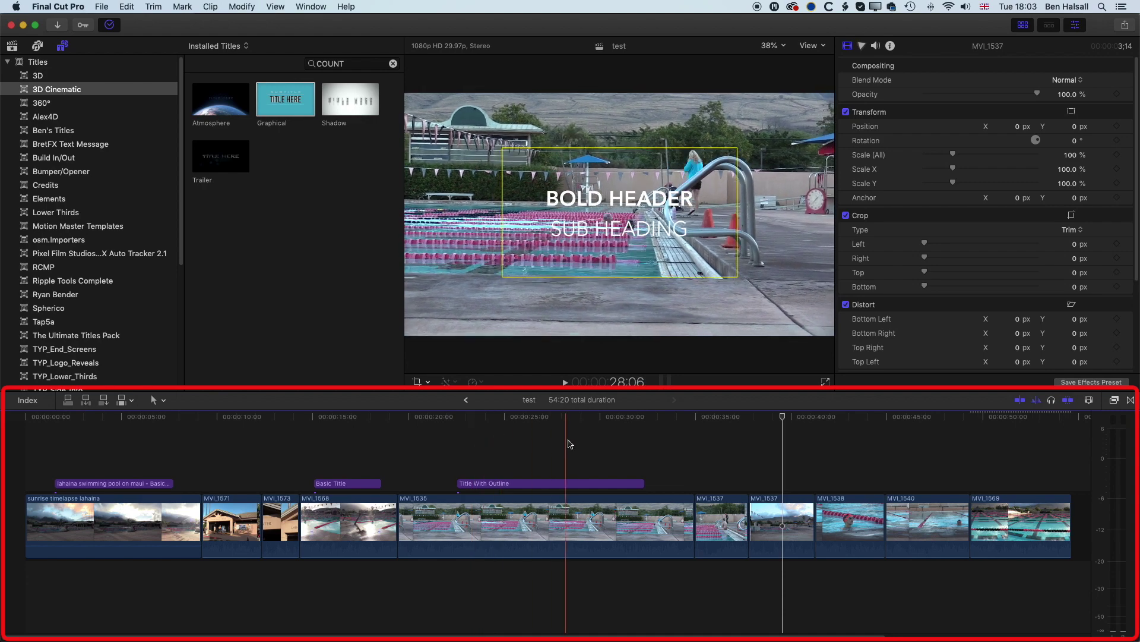
# Step: Preview the BOLD HEADER title at 26:15, select Title With Outline, and show Ripple Tools Complete titles
pyautogui.click(106, 417)
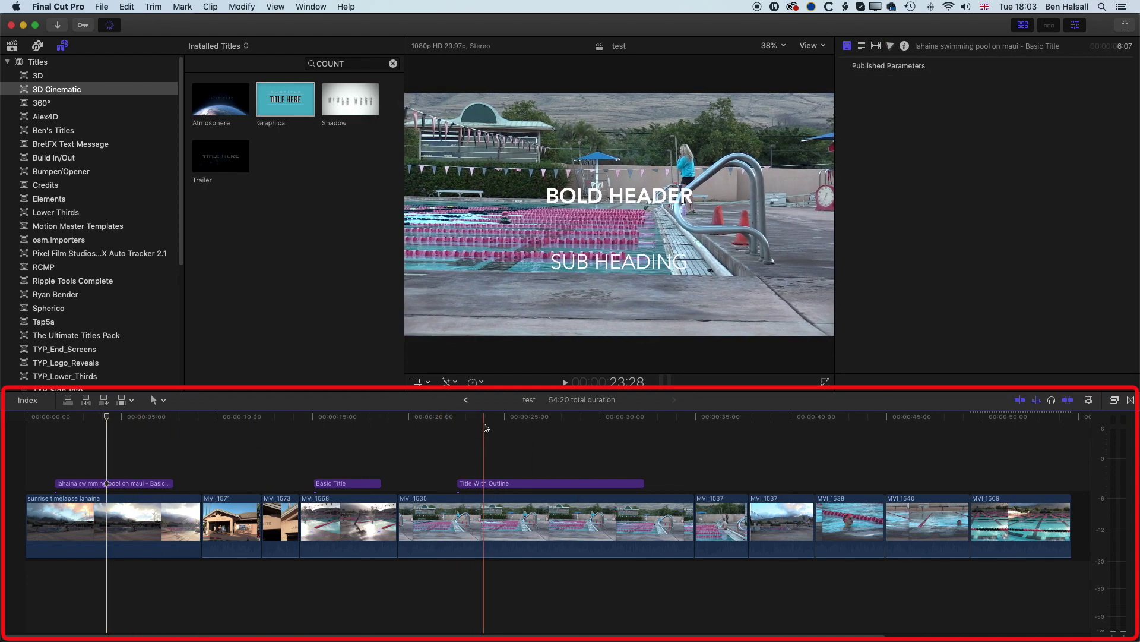
pyautogui.click(462, 419)
pyautogui.moveTo(462, 420); pyautogui.dragTo(534, 419)
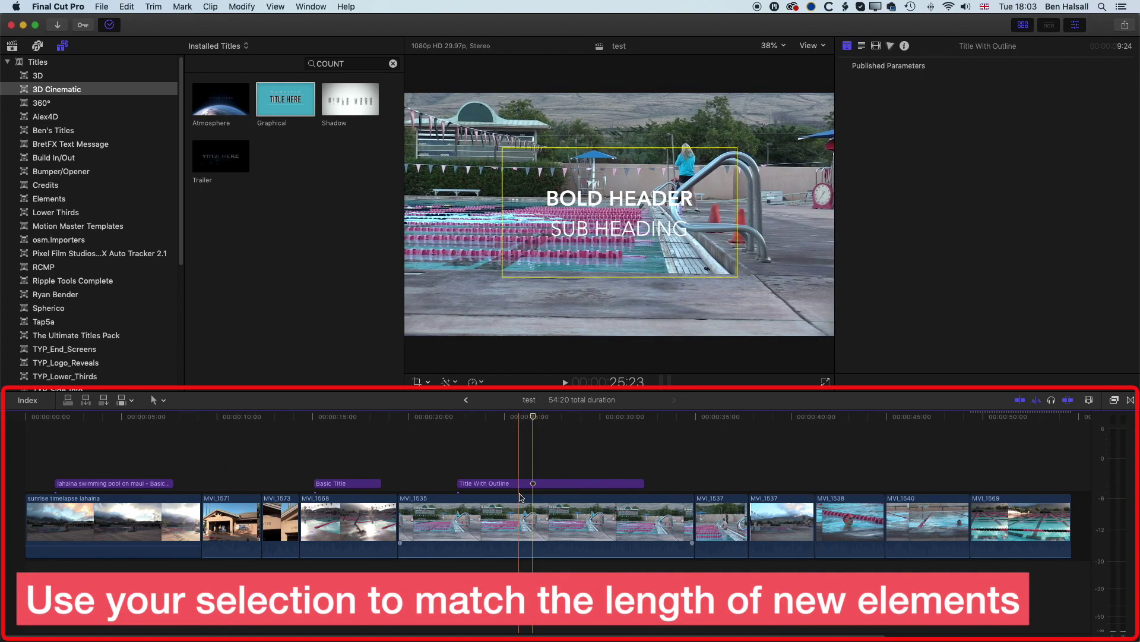
pyautogui.click(512, 484)
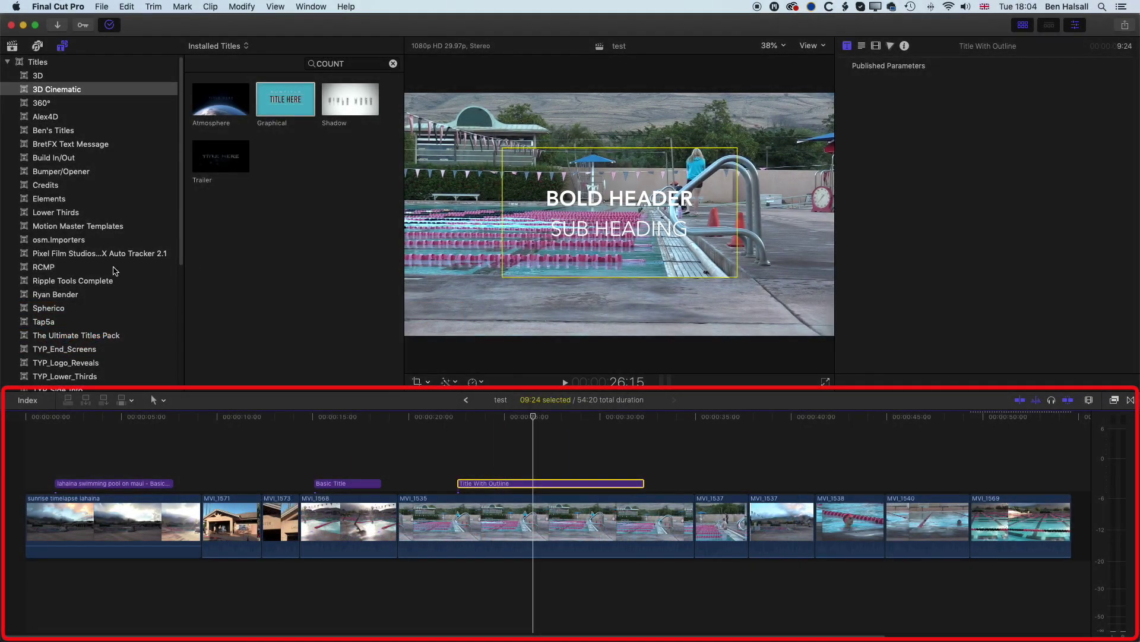
pyautogui.click(114, 280)
# Step: Undo the accidental title replace, mark the Title With Outline range with X, and connect an Adjustment Layer across it
pyautogui.doubleClick(220, 120)
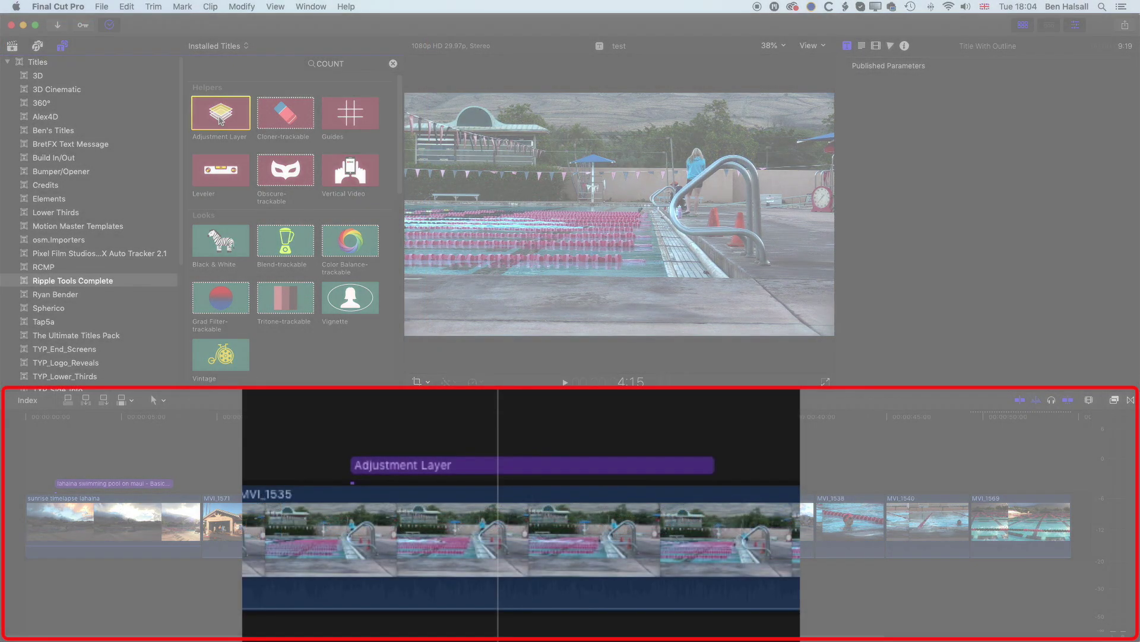
pyautogui.press('super+z')
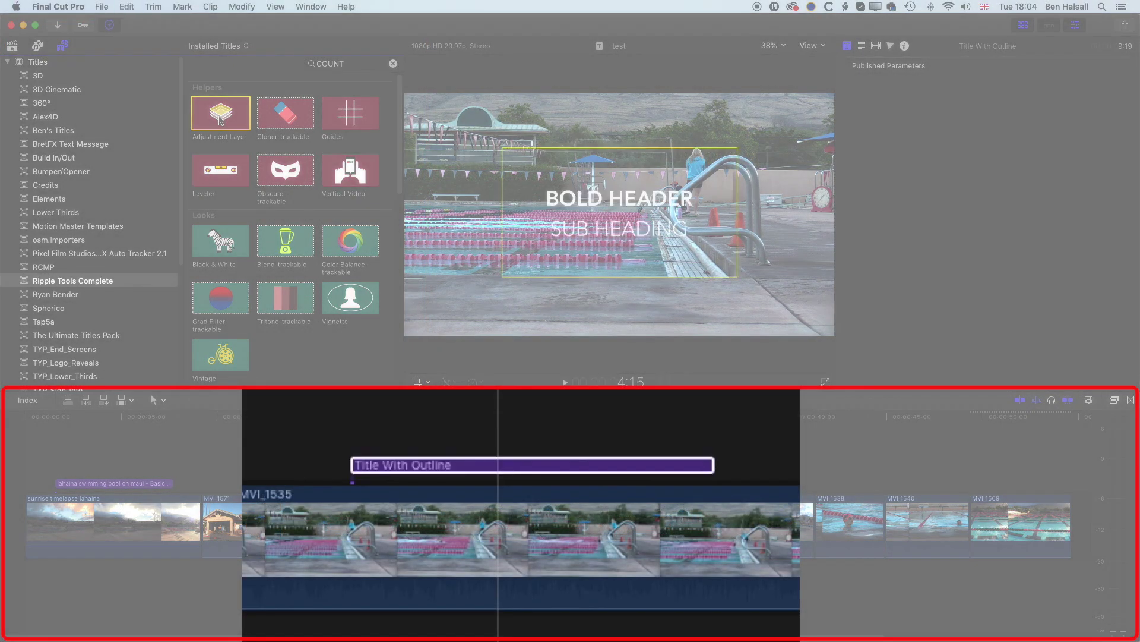
pyautogui.press('super+2')
pyautogui.click(476, 466)
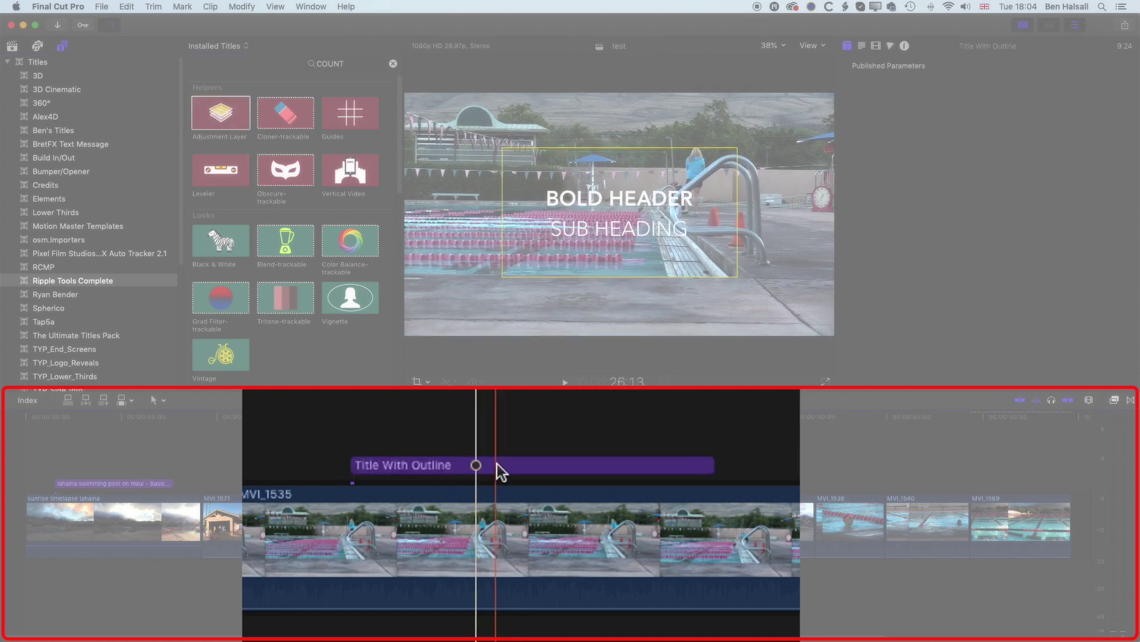
pyautogui.press('x')
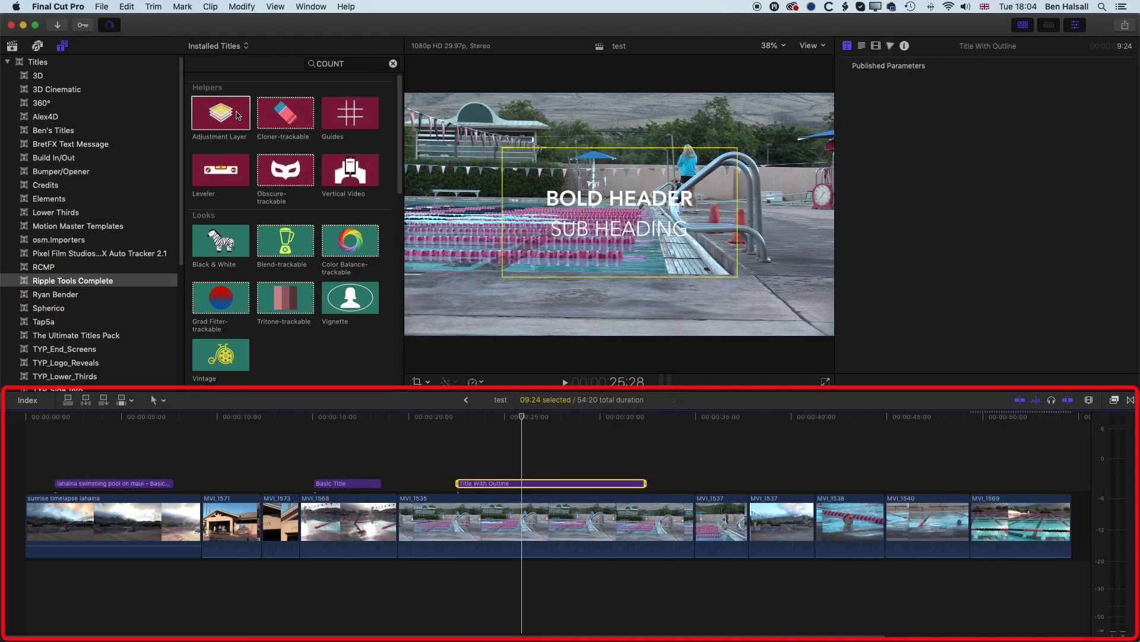
pyautogui.doubleClick(221, 114)
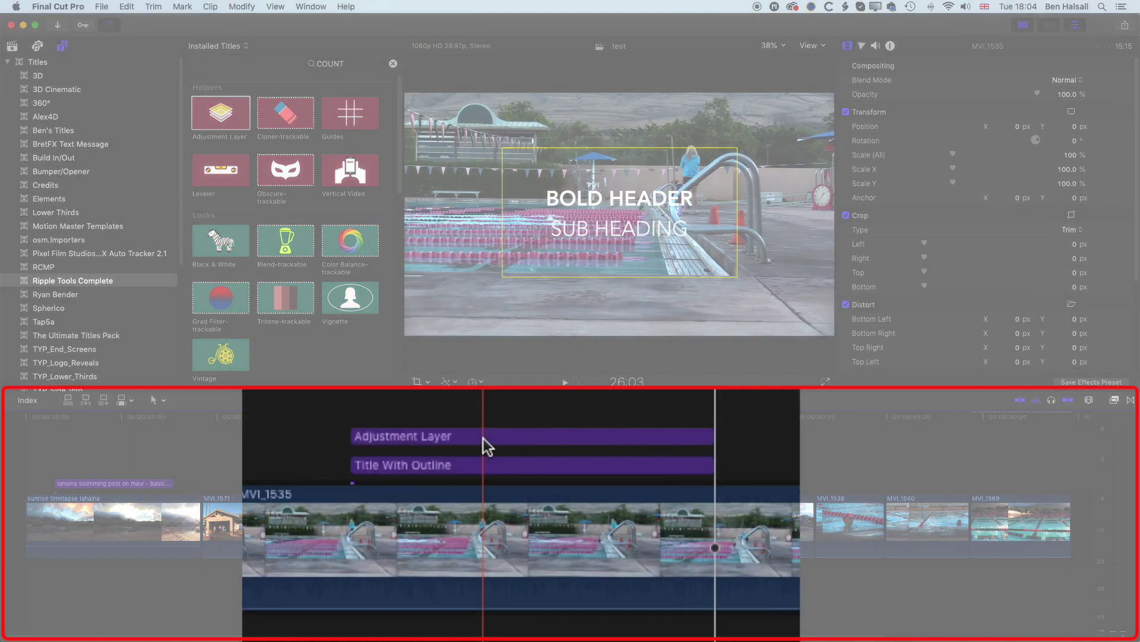
# Step: Stack the Adjustment Layer beneath Title With Outline, preview the section, and open the Effects browser
pyautogui.moveTo(523, 472); pyautogui.dragTo(484, 473)
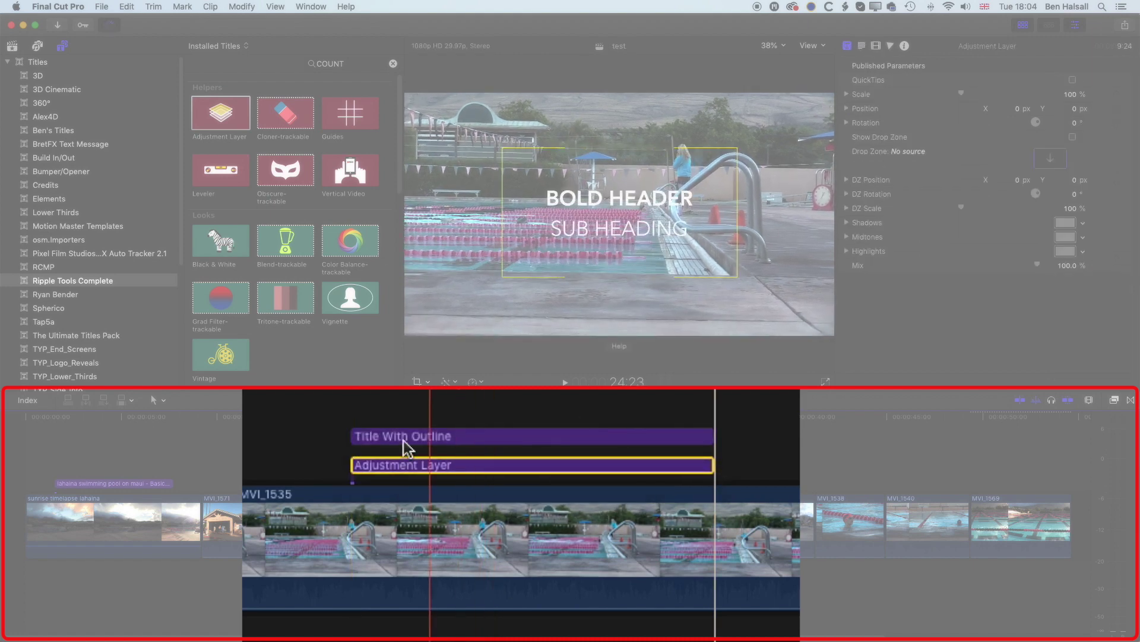
pyautogui.press('space')
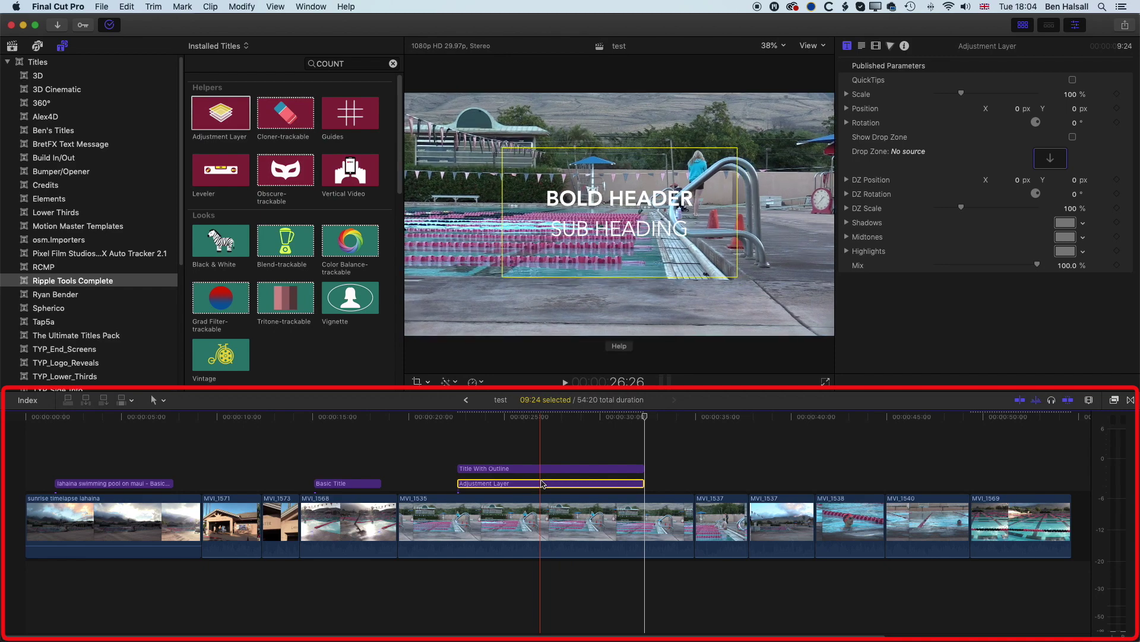
pyautogui.click(562, 419)
pyautogui.moveTo(562, 419); pyautogui.dragTo(549, 422)
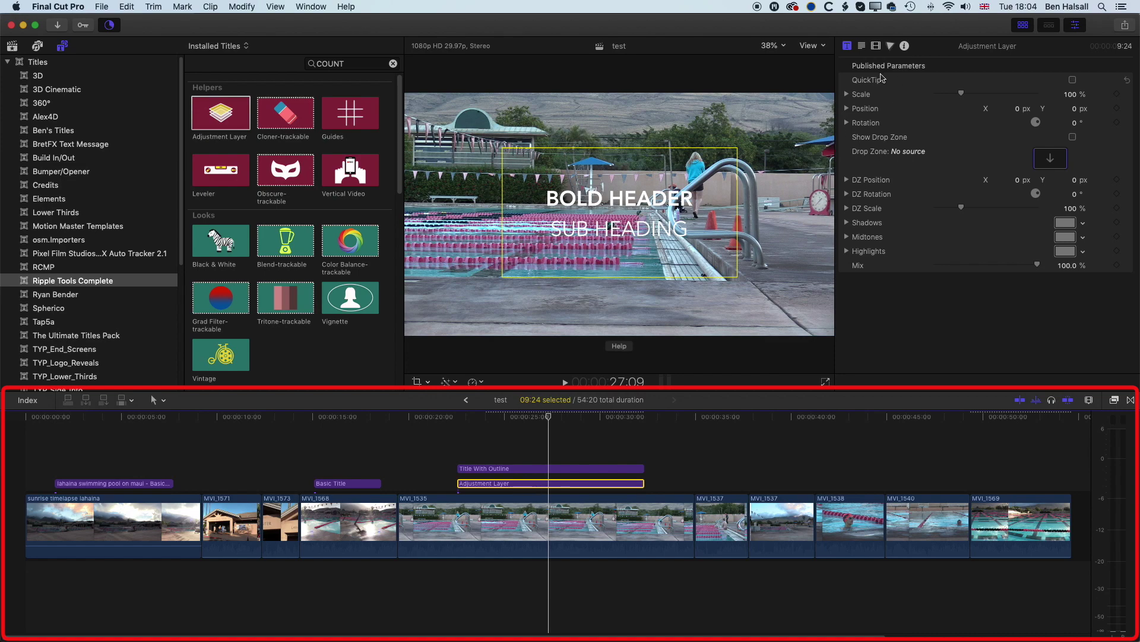
pyautogui.click(1114, 401)
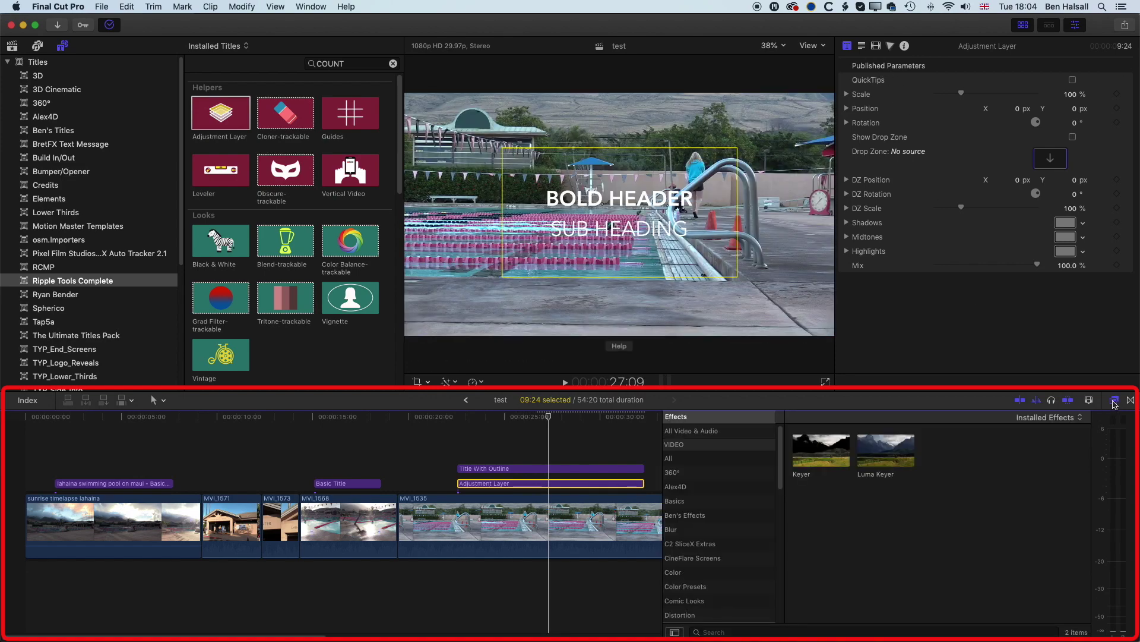
# Step: Drop the Blur category's Gaussian effect onto the Adjustment Layer and play the title animating over the blur
pyautogui.click(704, 530)
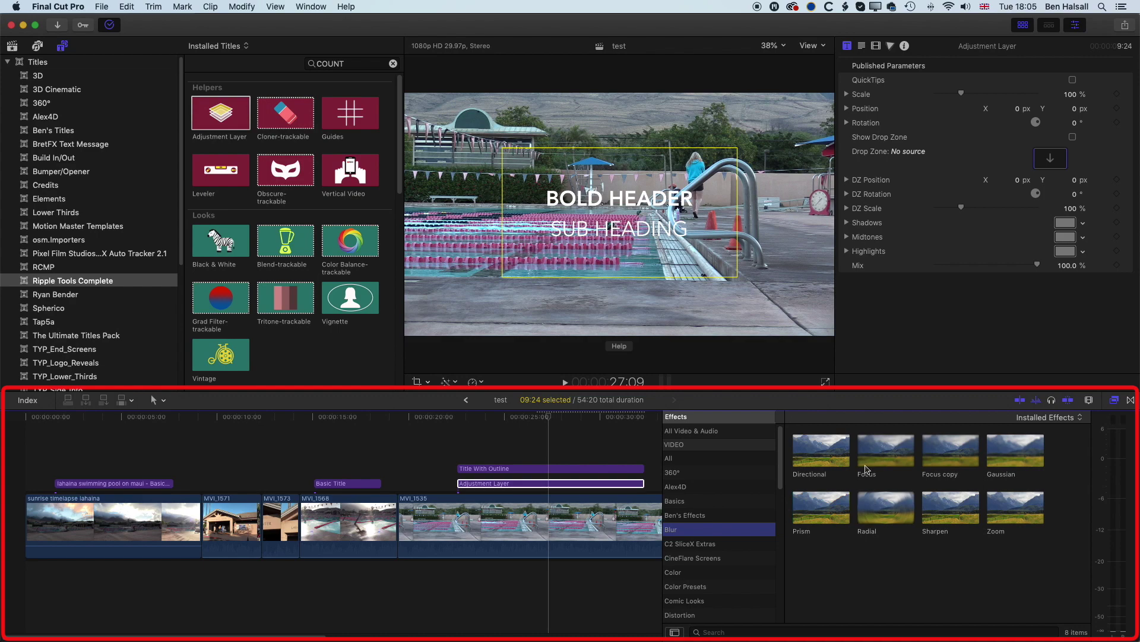
pyautogui.moveTo(1008, 461); pyautogui.dragTo(530, 486)
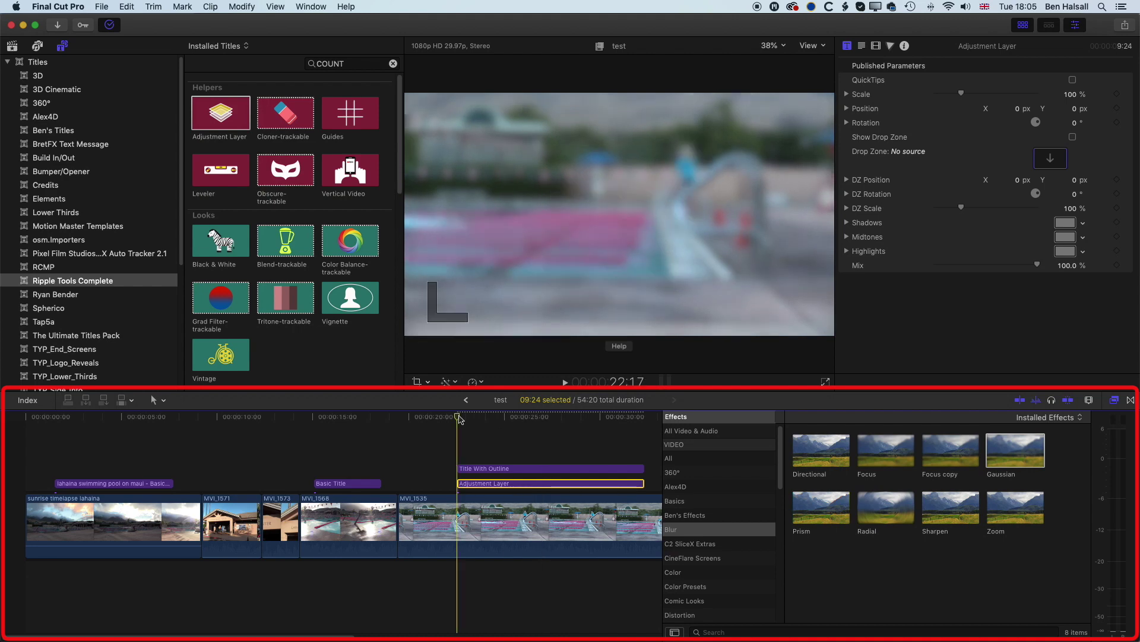
pyautogui.press('space')
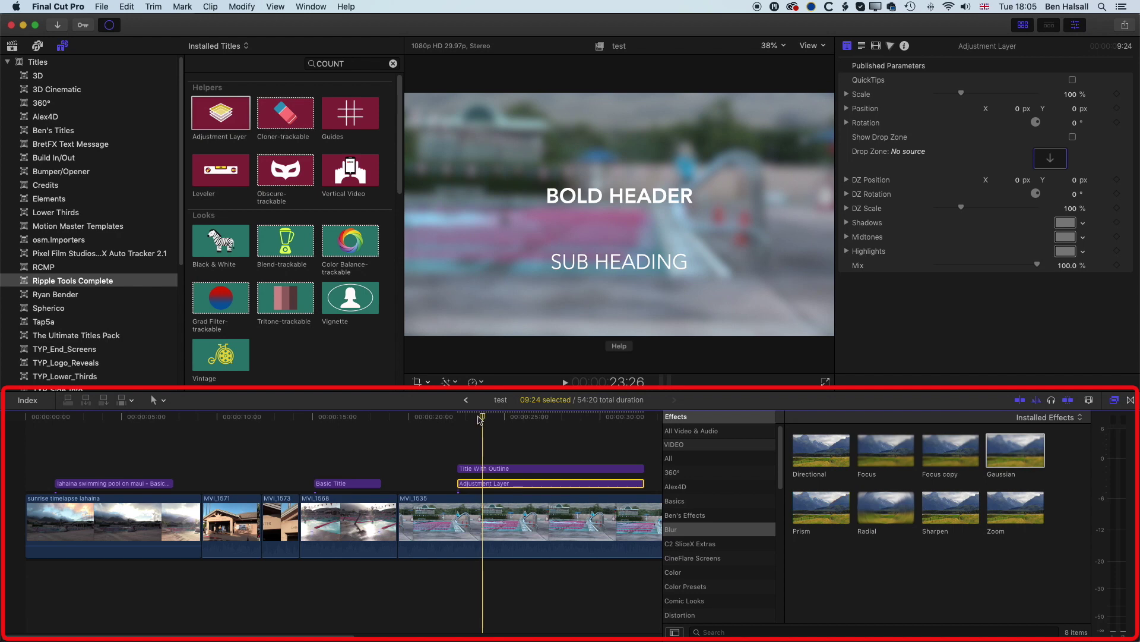
pyautogui.press('space')
pyautogui.click(466, 418)
pyautogui.press('space')
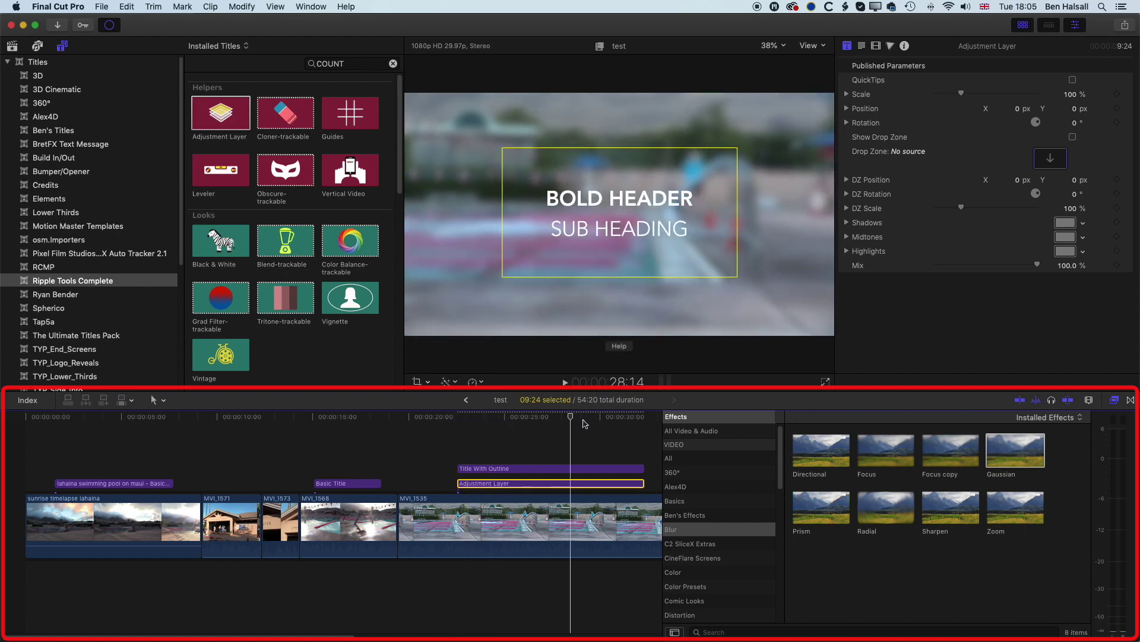
pyautogui.moveTo(483, 418)
pyautogui.mouseDown()
pyautogui.moveTo(468, 421)
pyautogui.moveTo(492, 422)
pyautogui.mouseUp()
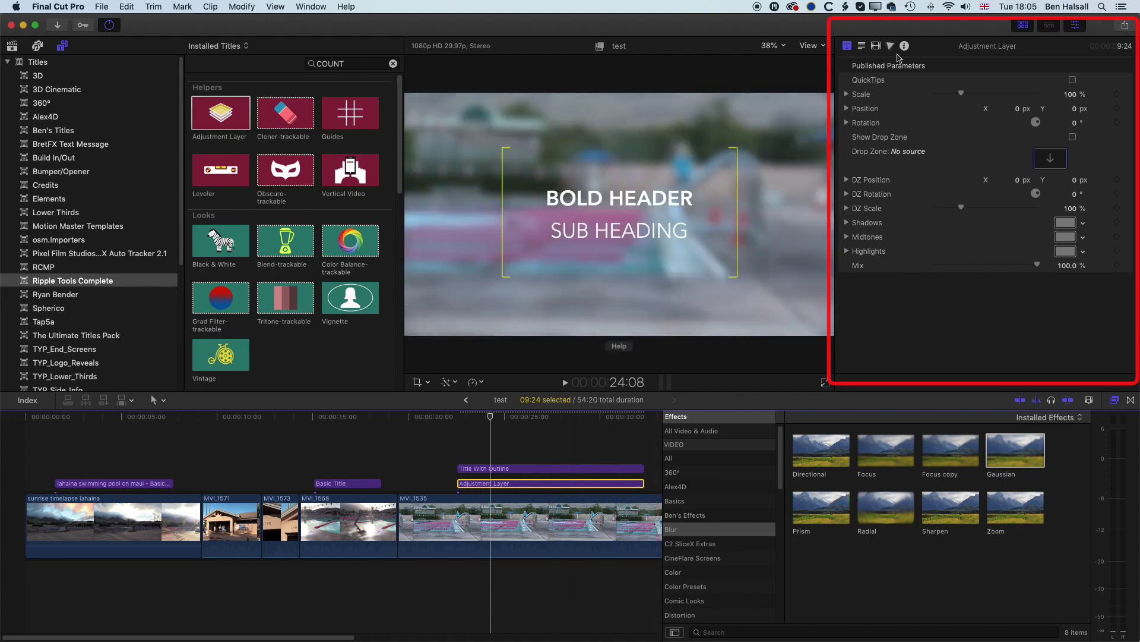
# Step: Lower the Gaussian blur Amount in the Video inspector from 50.0 to 26.54
pyautogui.click(879, 46)
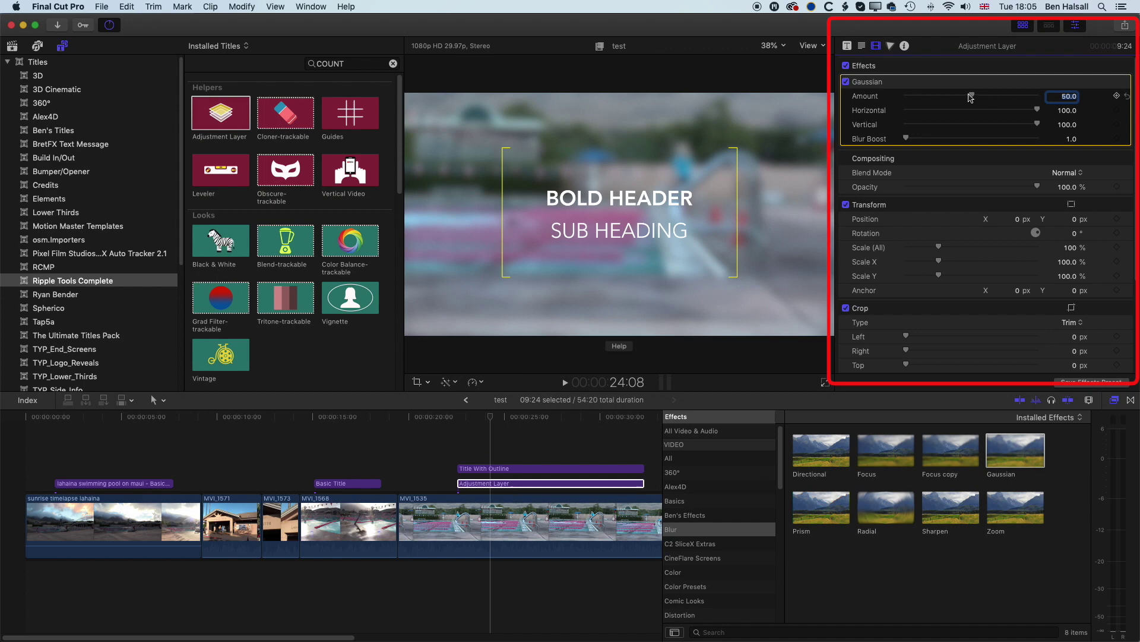
pyautogui.moveTo(944, 97); pyautogui.dragTo(936, 98)
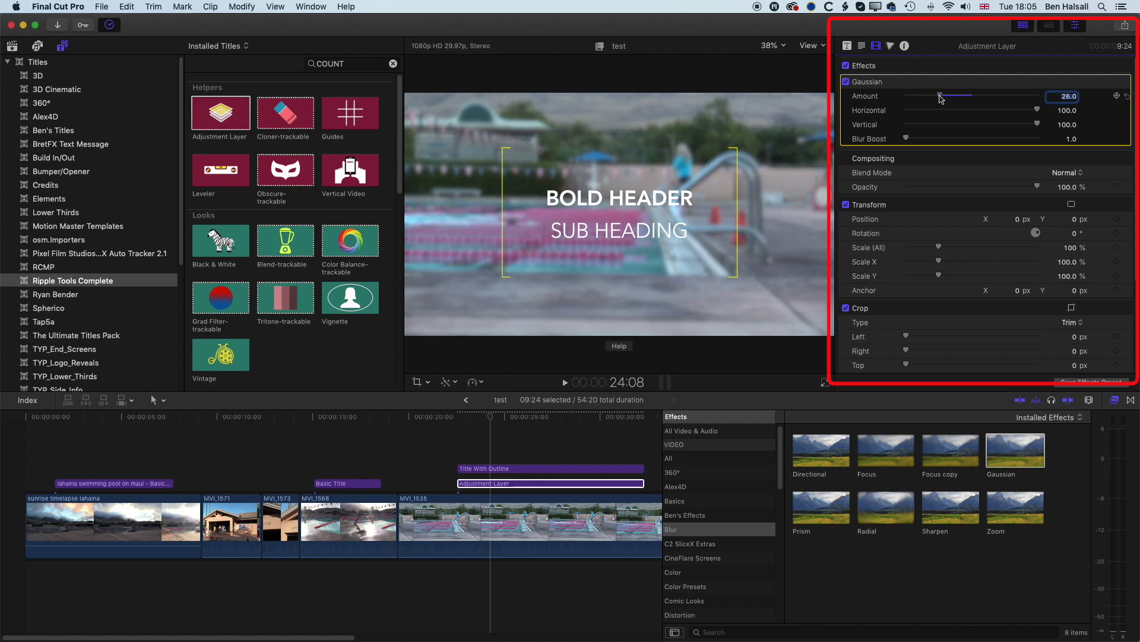
# Step: Keyframe the blur Amount at 26.54, set it to 0 at the layer's start, and preview the fade-in
pyautogui.click(1117, 97)
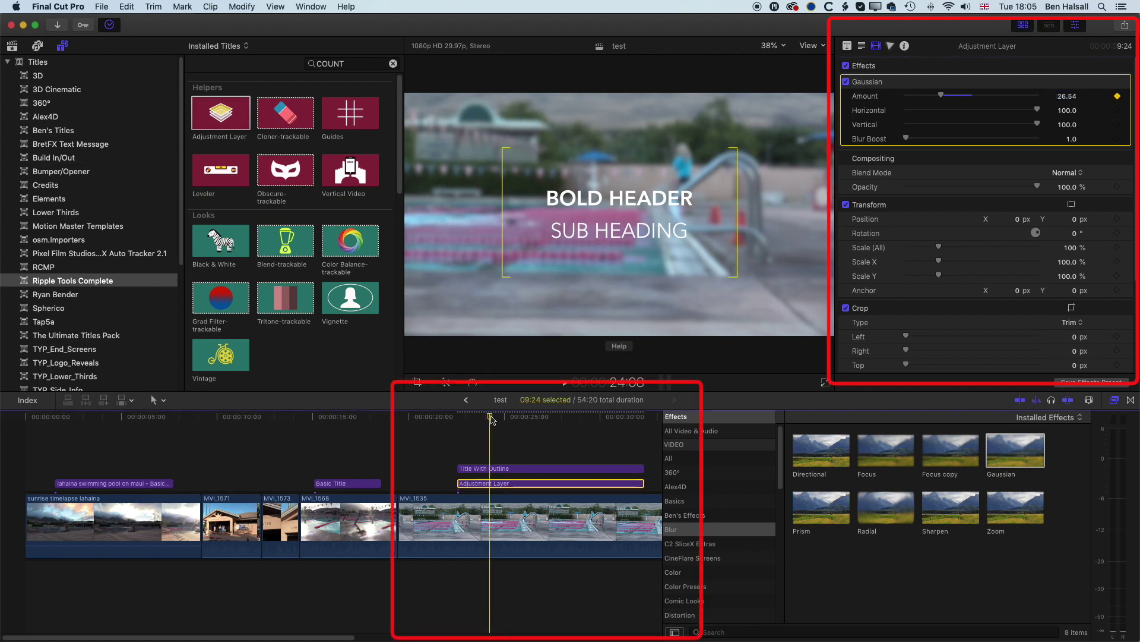
pyautogui.moveTo(491, 419); pyautogui.dragTo(459, 418)
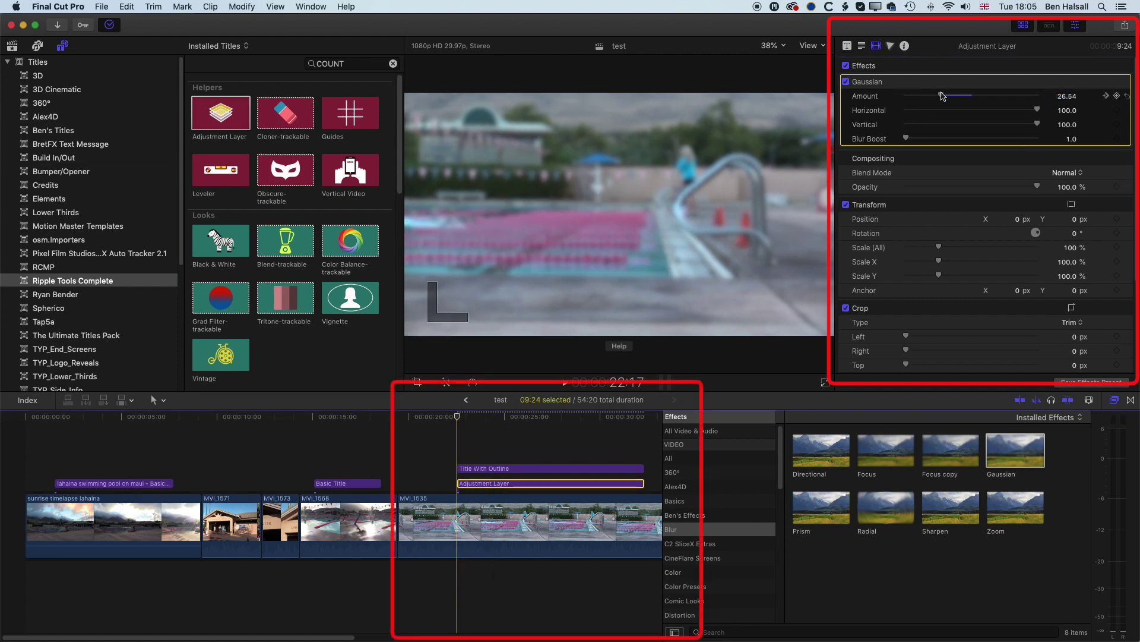
pyautogui.moveTo(942, 96); pyautogui.dragTo(875, 98)
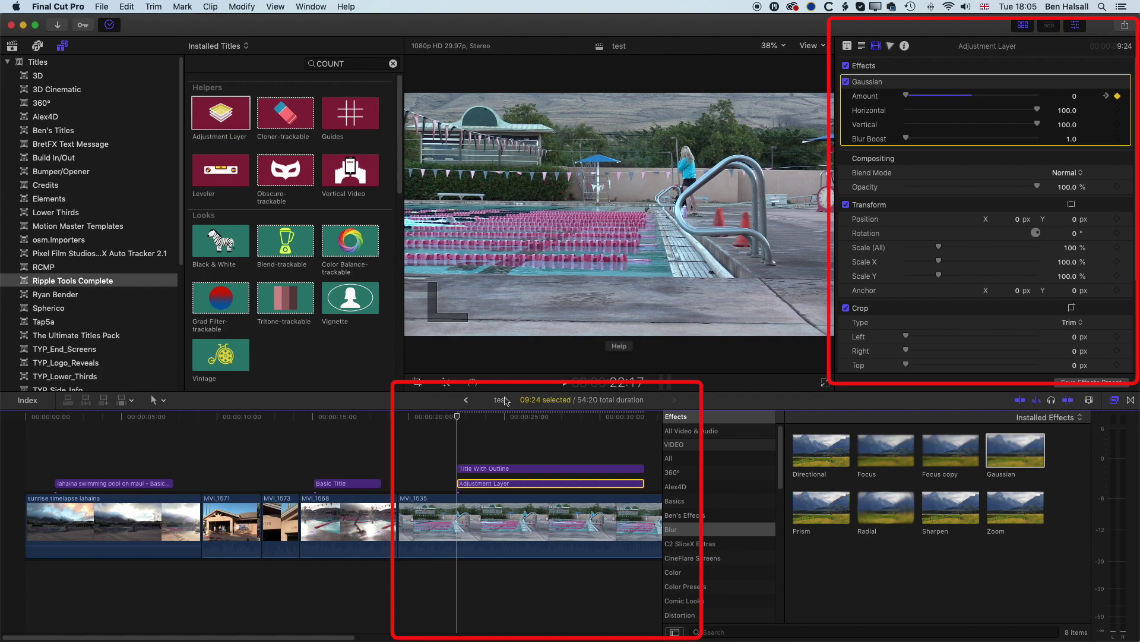
pyautogui.moveTo(459, 419); pyautogui.dragTo(436, 419)
pyautogui.press('space')
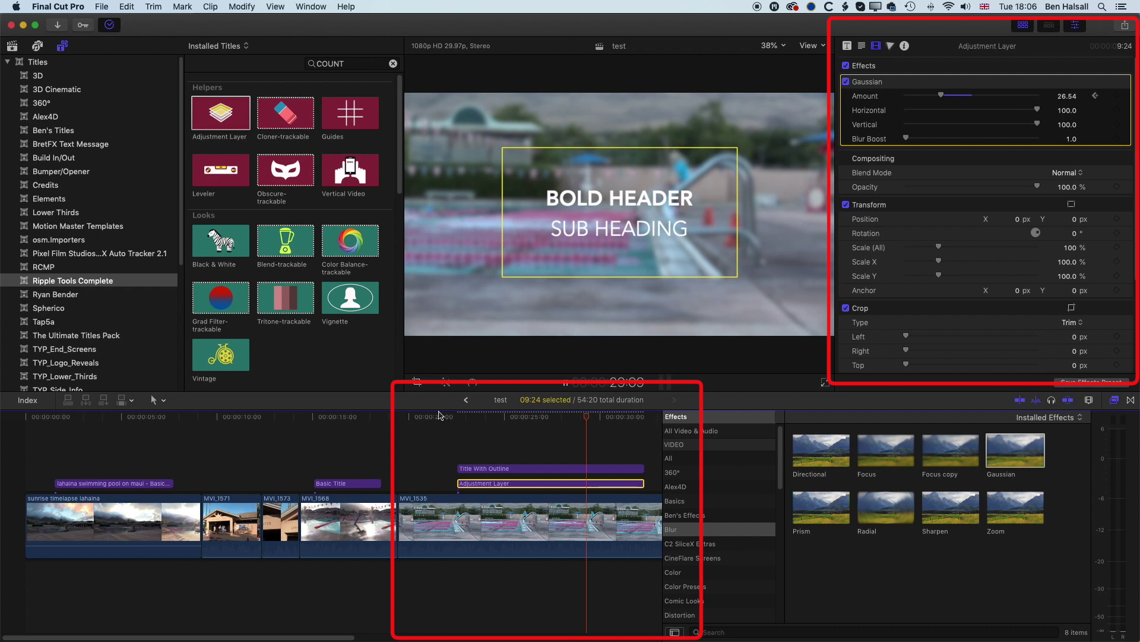
# Step: Check the blur around the Adjustment Layer's end and play through the fade-out and title sections
pyautogui.click(598, 417)
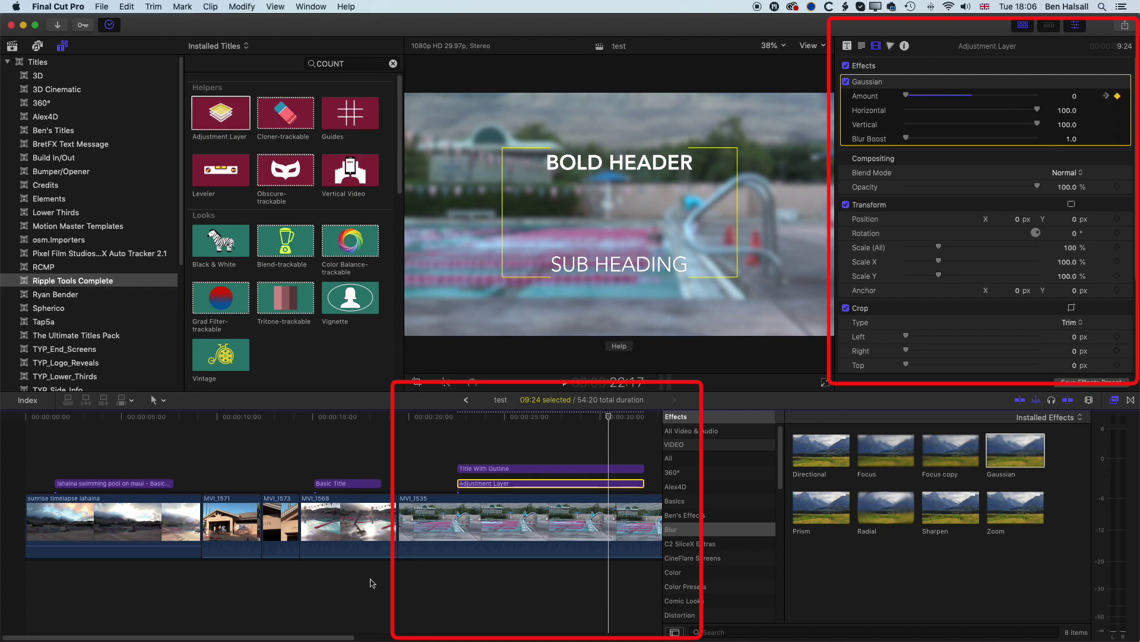
pyautogui.moveTo(610, 419); pyautogui.dragTo(644, 420)
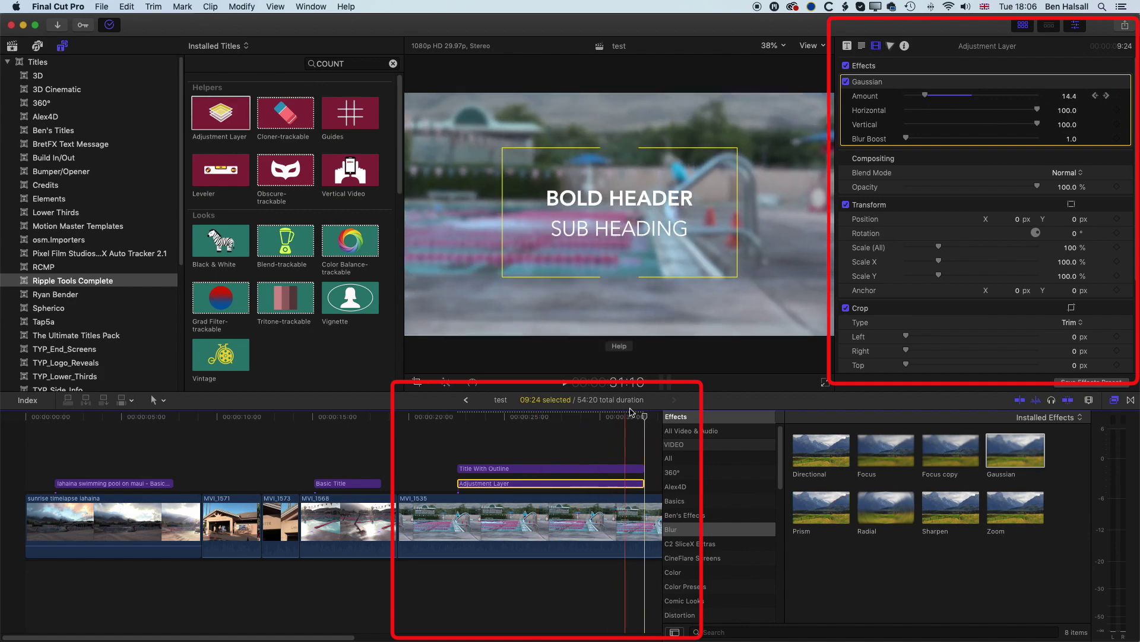
pyautogui.moveTo(645, 419); pyautogui.dragTo(591, 420)
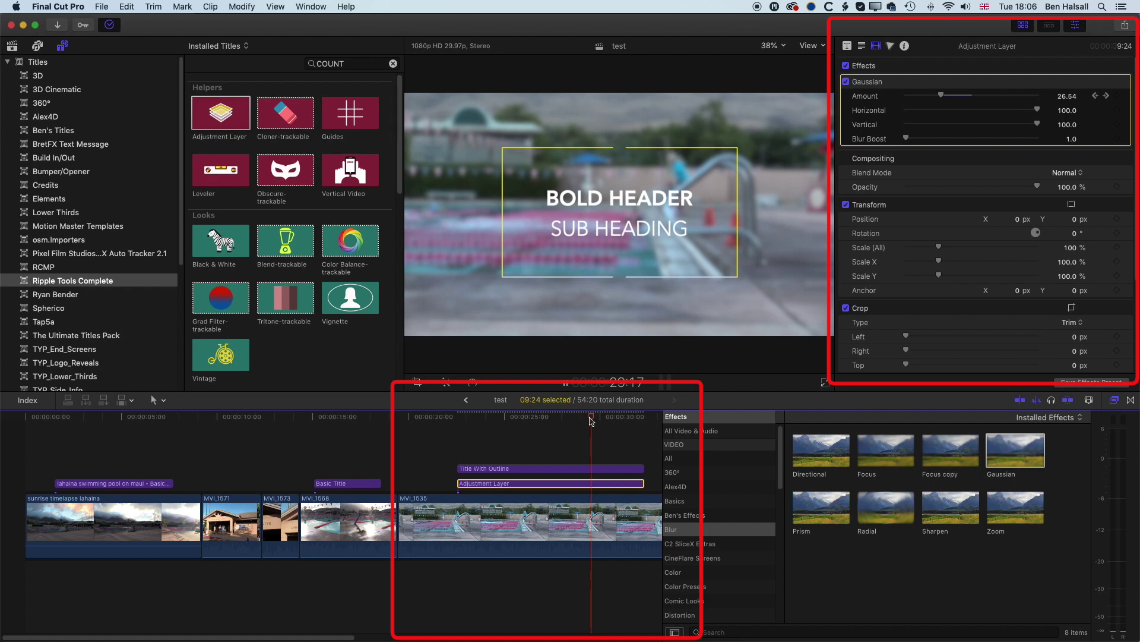
pyautogui.press('space')
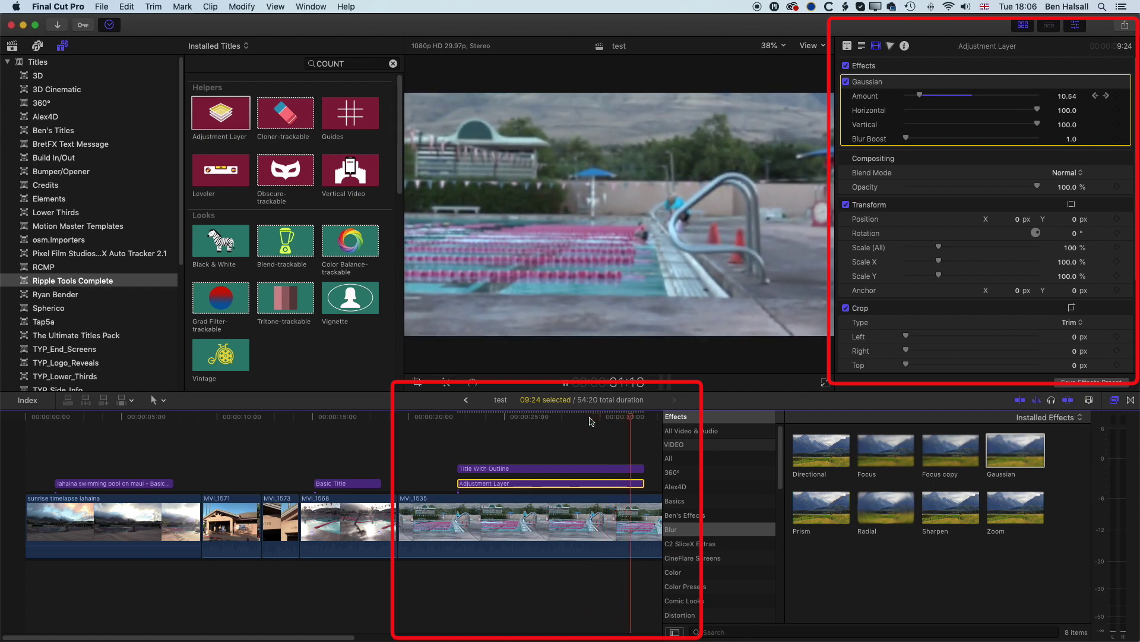
pyautogui.press('space')
pyautogui.moveTo(584, 419); pyautogui.dragTo(449, 417)
pyautogui.press('space')
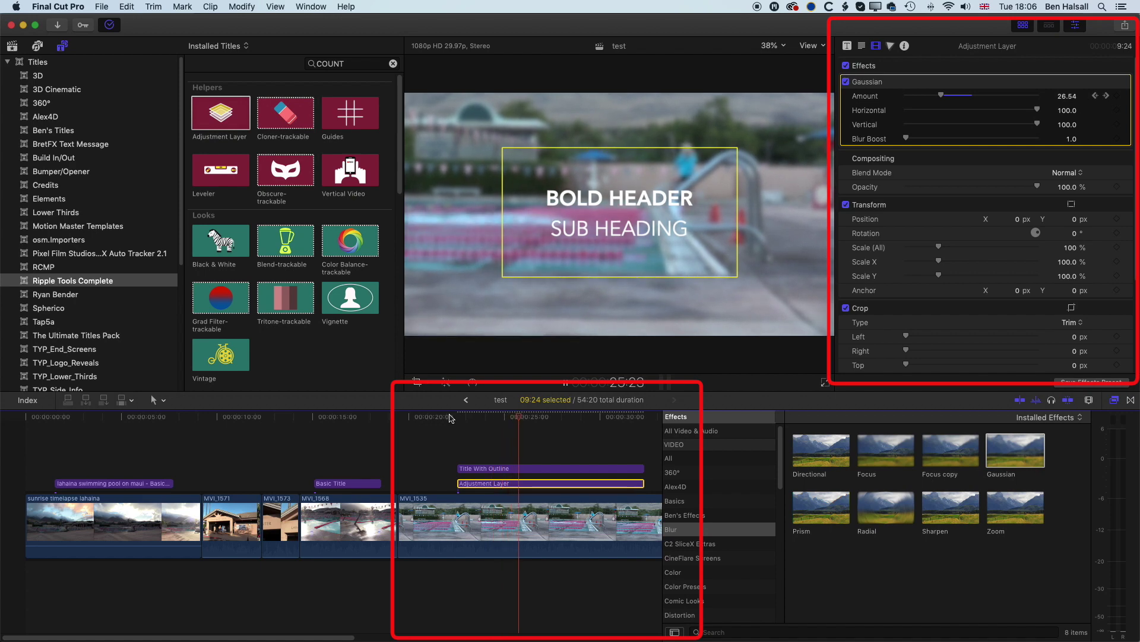
pyautogui.press('space')
pyautogui.hscroll(5, 321, 472)
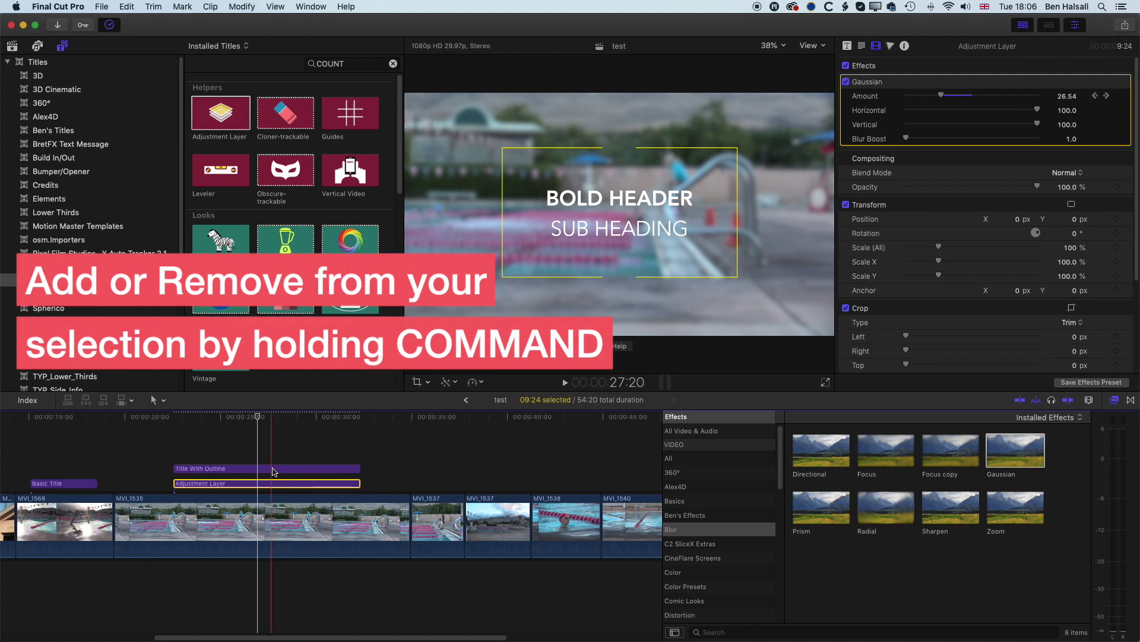
# Step: Move the title and Adjustment Layer pair over MVI_1569, lengthen its end, and play the result
pyautogui.keyDown('super'); pyautogui.click(275, 471); pyautogui.keyUp('super')
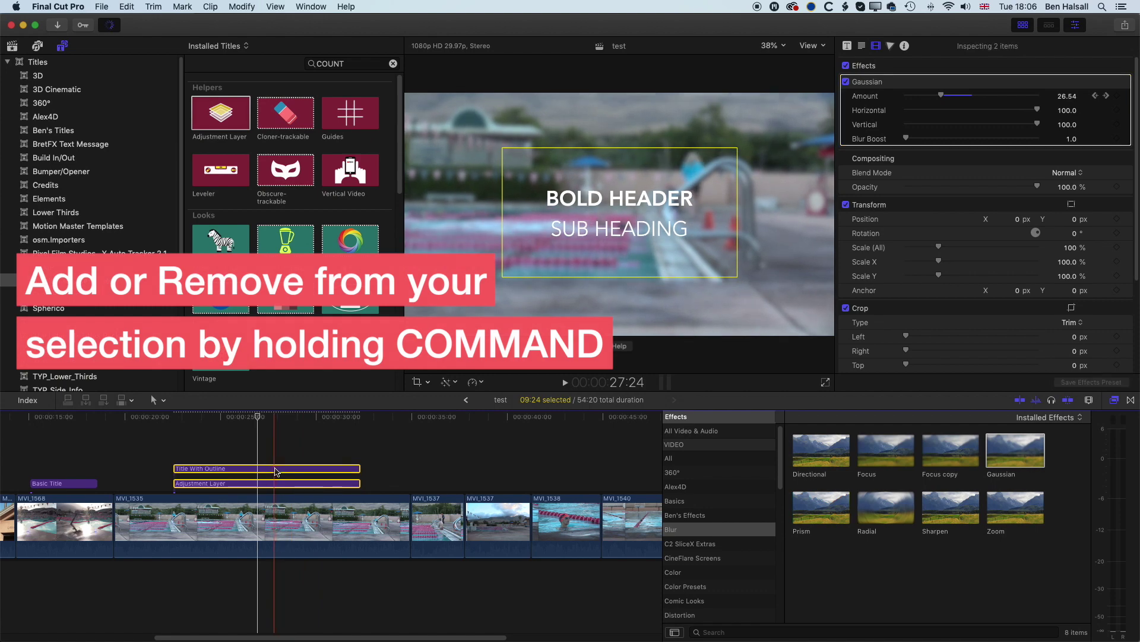
pyautogui.hscroll(4, 276, 471)
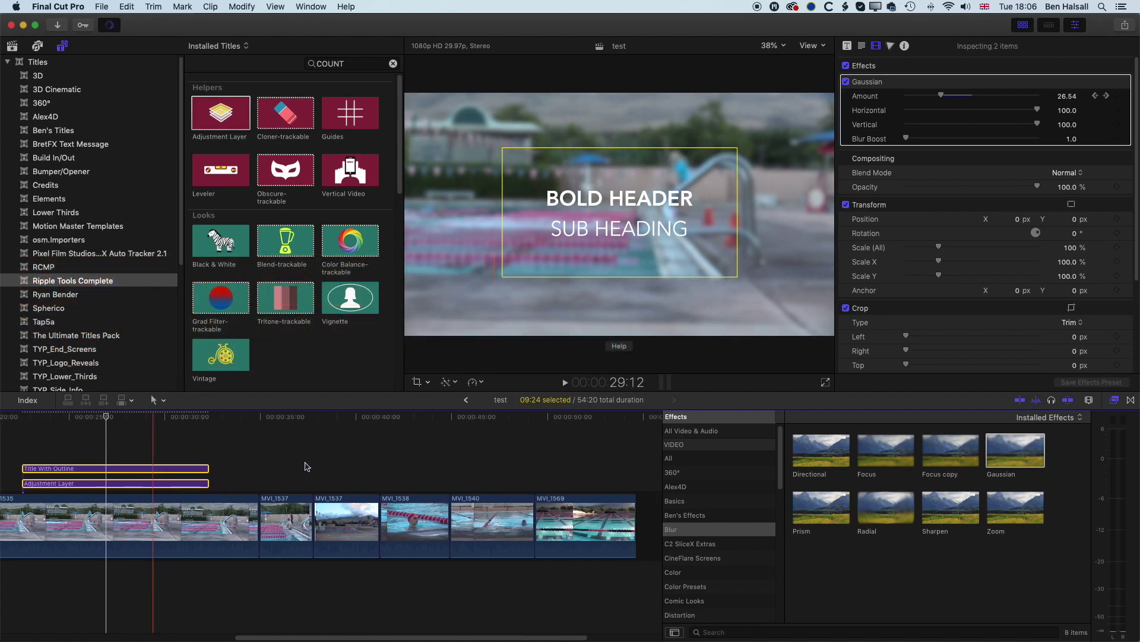
pyautogui.moveTo(135, 469); pyautogui.dragTo(581, 471)
pyautogui.hscroll(3, 534, 475)
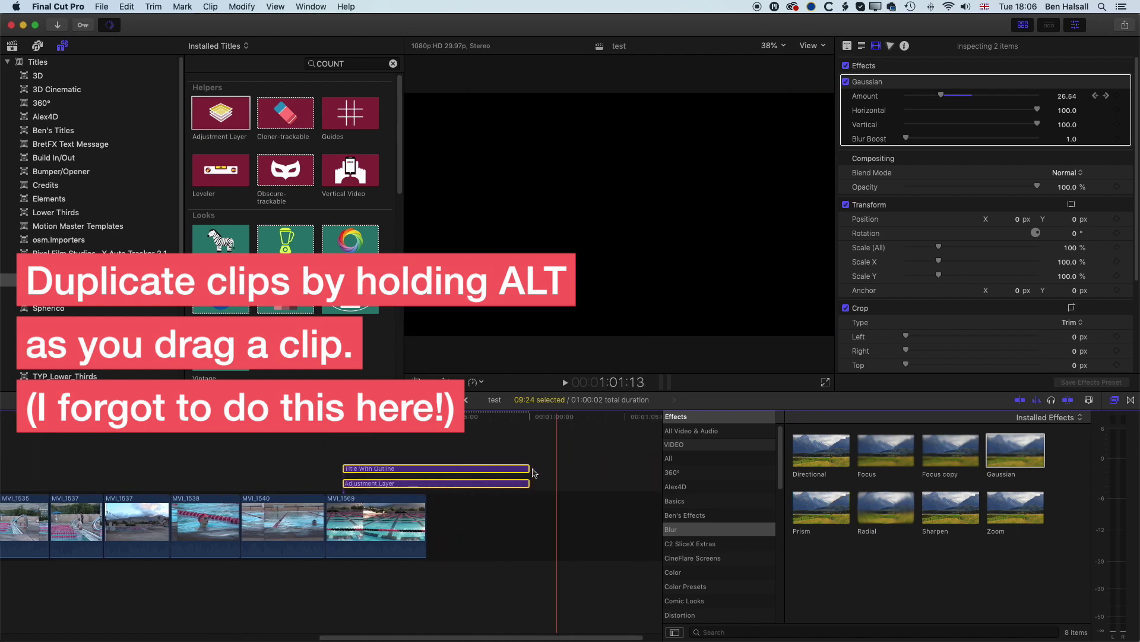
pyautogui.moveTo(425, 523); pyautogui.dragTo(569, 516)
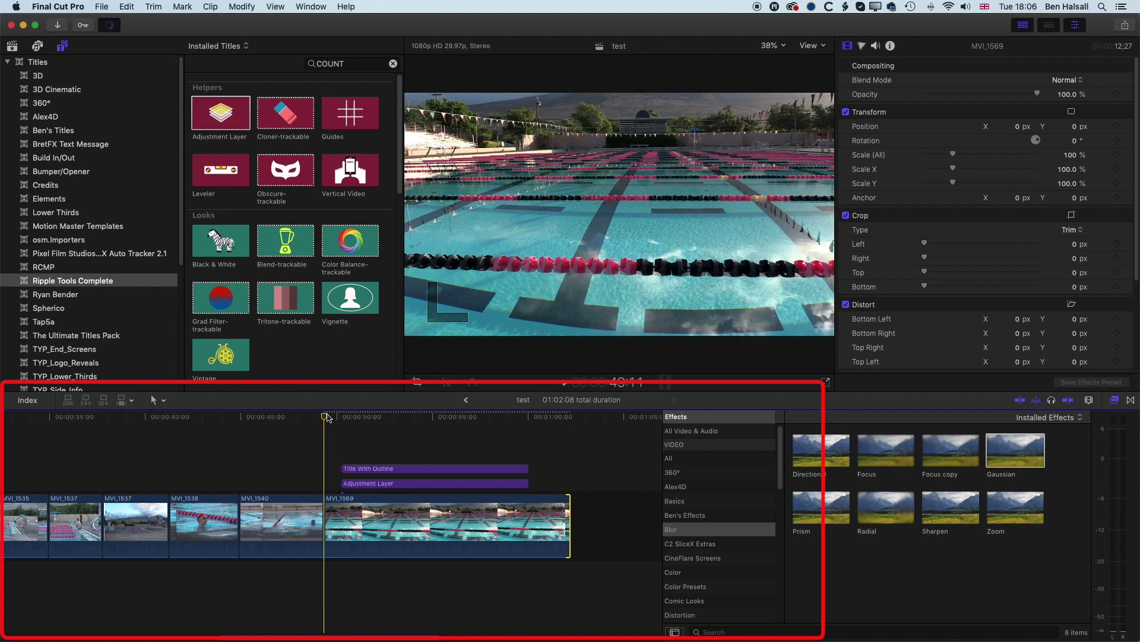
pyautogui.press('space')
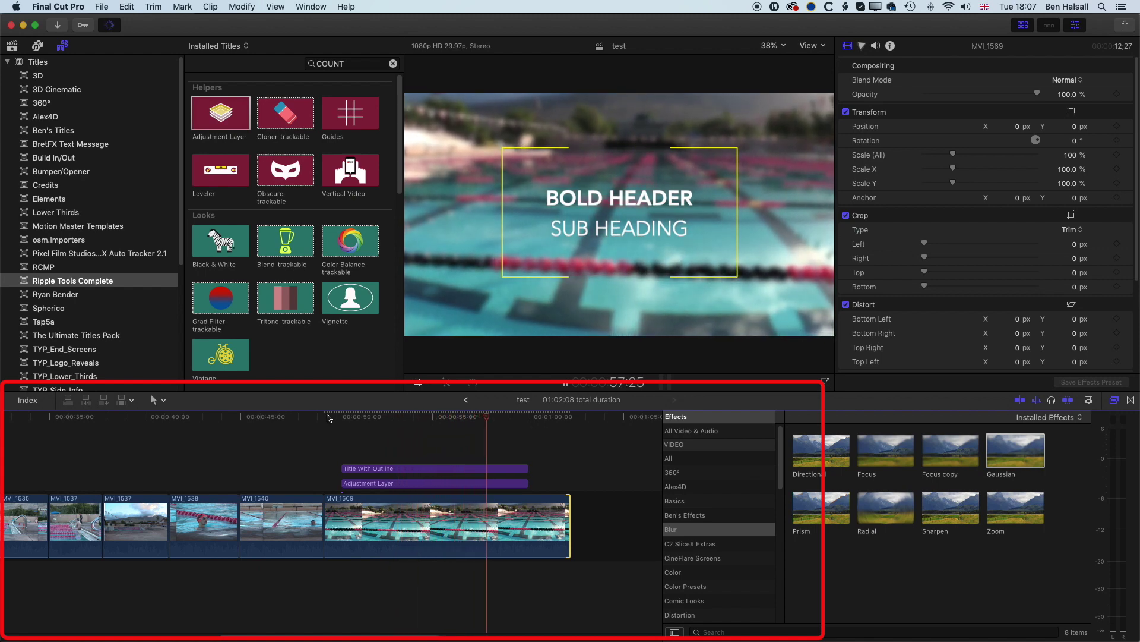
pyautogui.press('space')
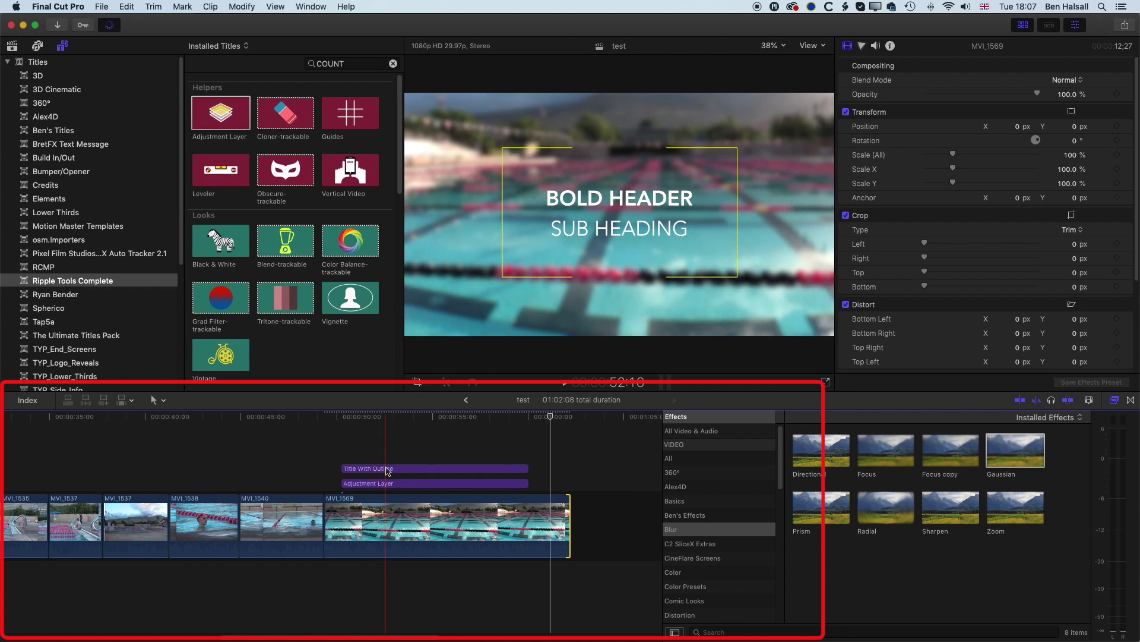
# Step: Select the title and Adjustment Layer pair and paste copies of it near 0:20
pyautogui.hscroll(-10, 496, 429)
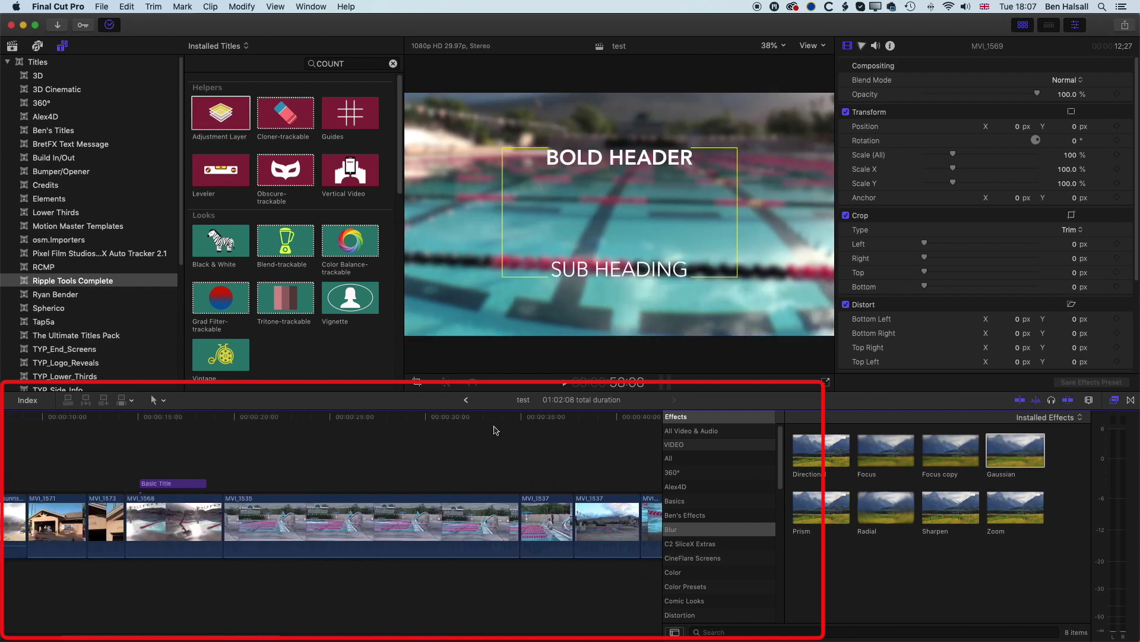
pyautogui.hscroll(-5, 496, 429)
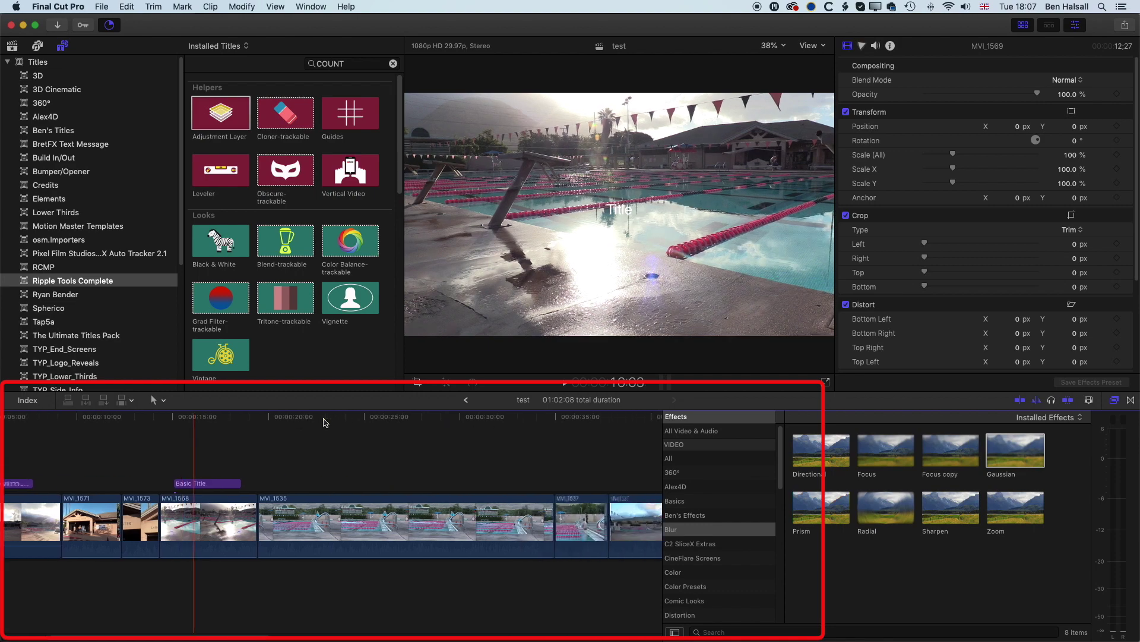
pyautogui.hscroll(8, 325, 422)
pyautogui.moveTo(541, 449); pyautogui.dragTo(564, 486)
pyautogui.hscroll(-10, 220, 430)
pyautogui.hotkey('alt', 'v')
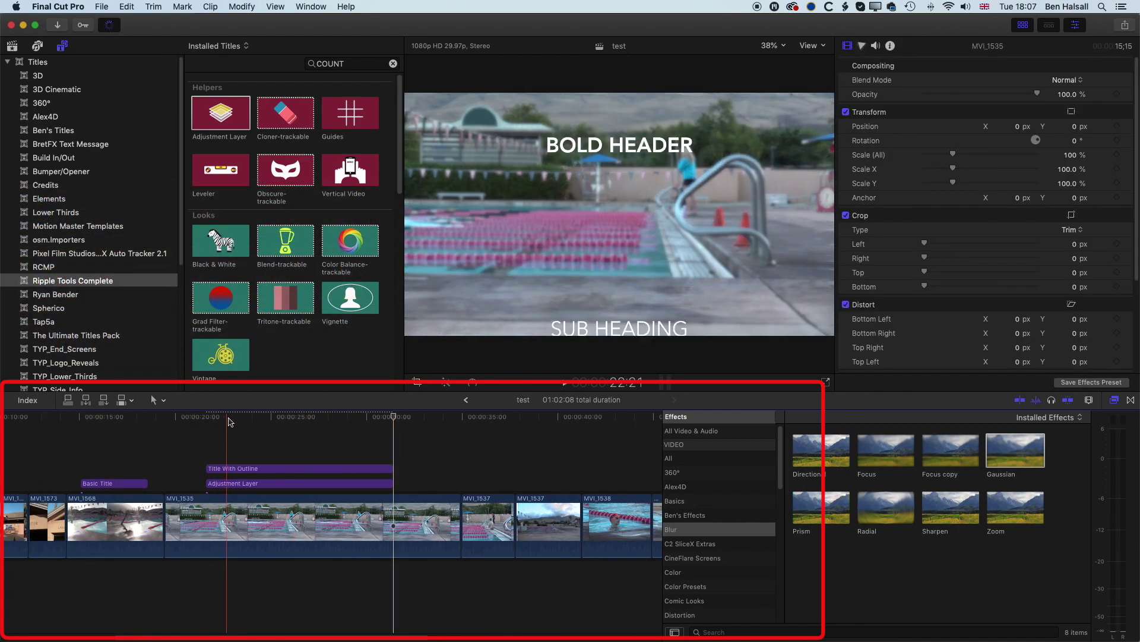
# Step: Select the Adjustment Layer near 0:20, check its blur fade-in, and bring up the Color Board Exposure page
pyautogui.click(263, 485)
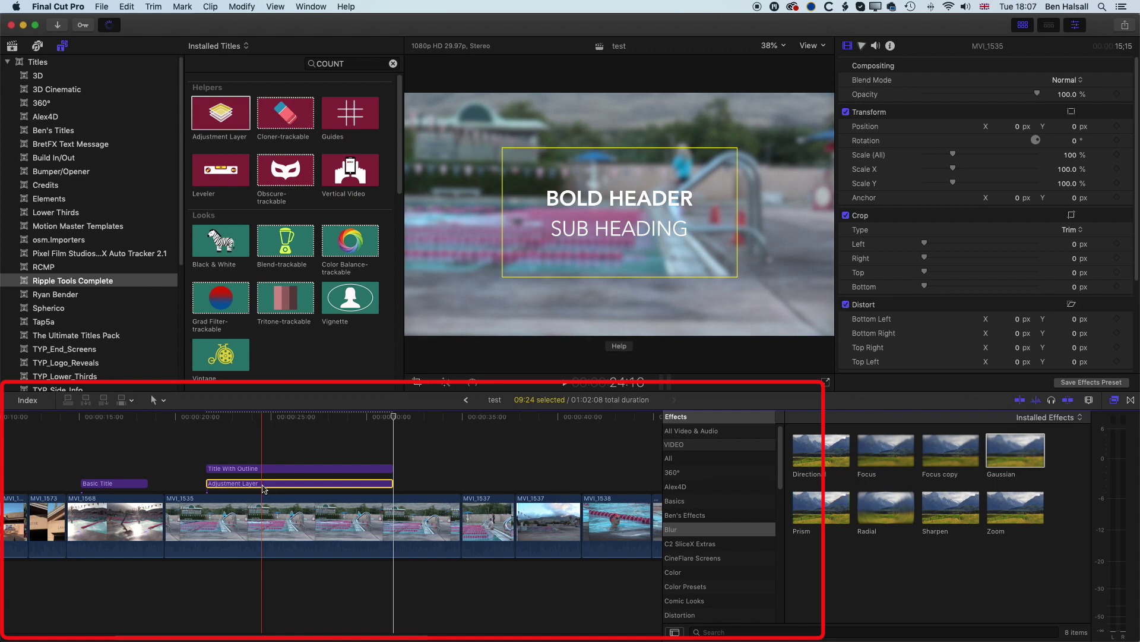
pyautogui.click(196, 418)
pyautogui.moveTo(196, 418); pyautogui.dragTo(208, 415)
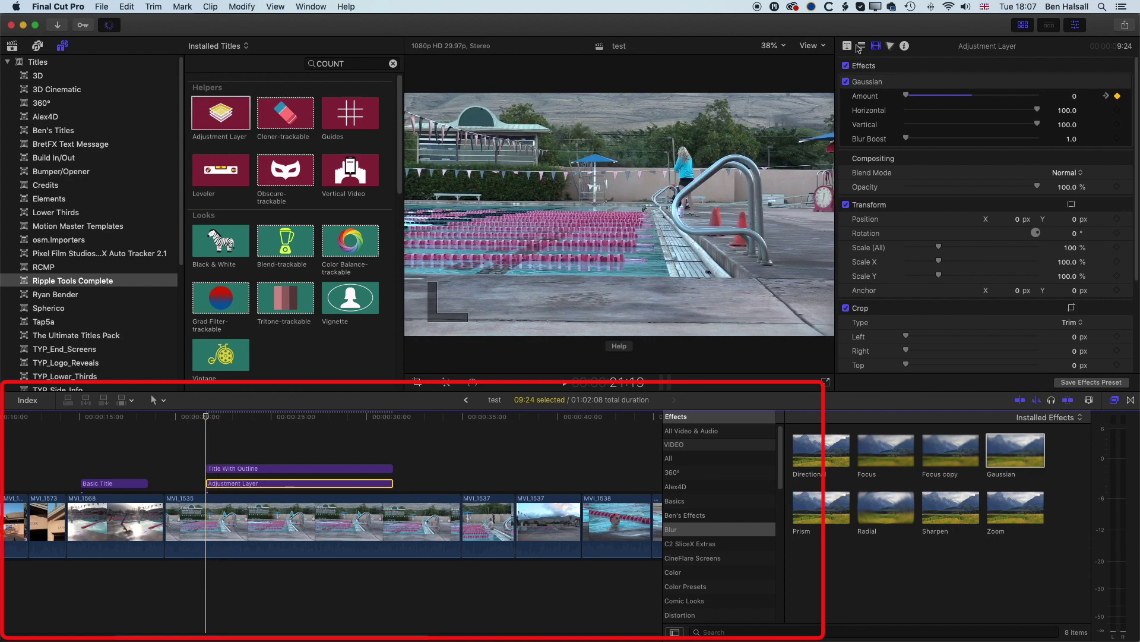
pyautogui.press('space')
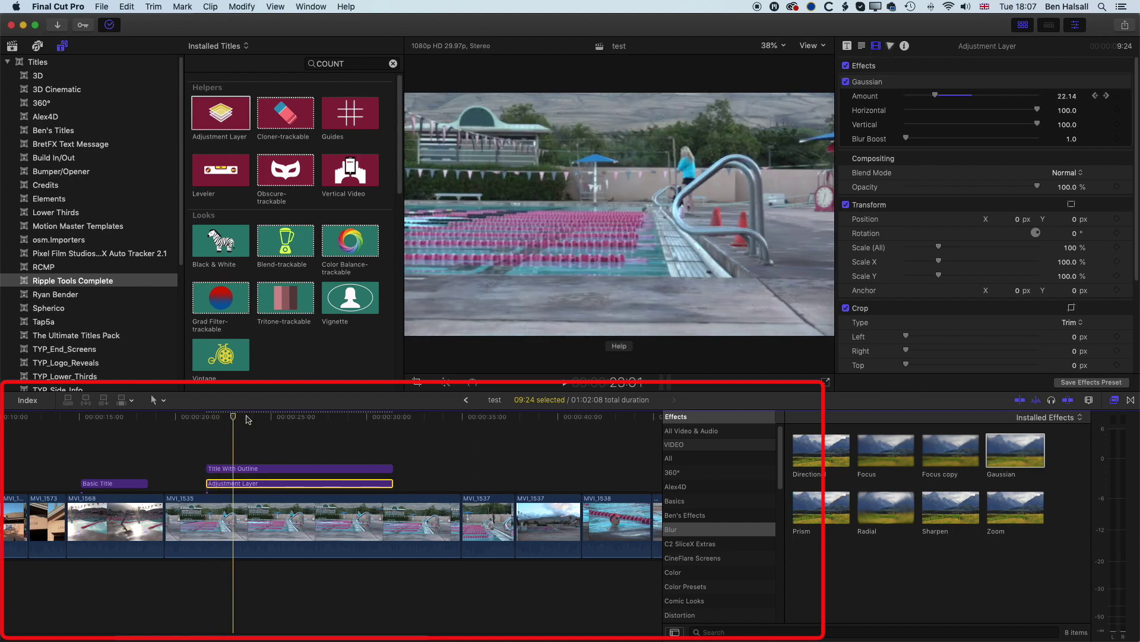
pyautogui.press('super+6')
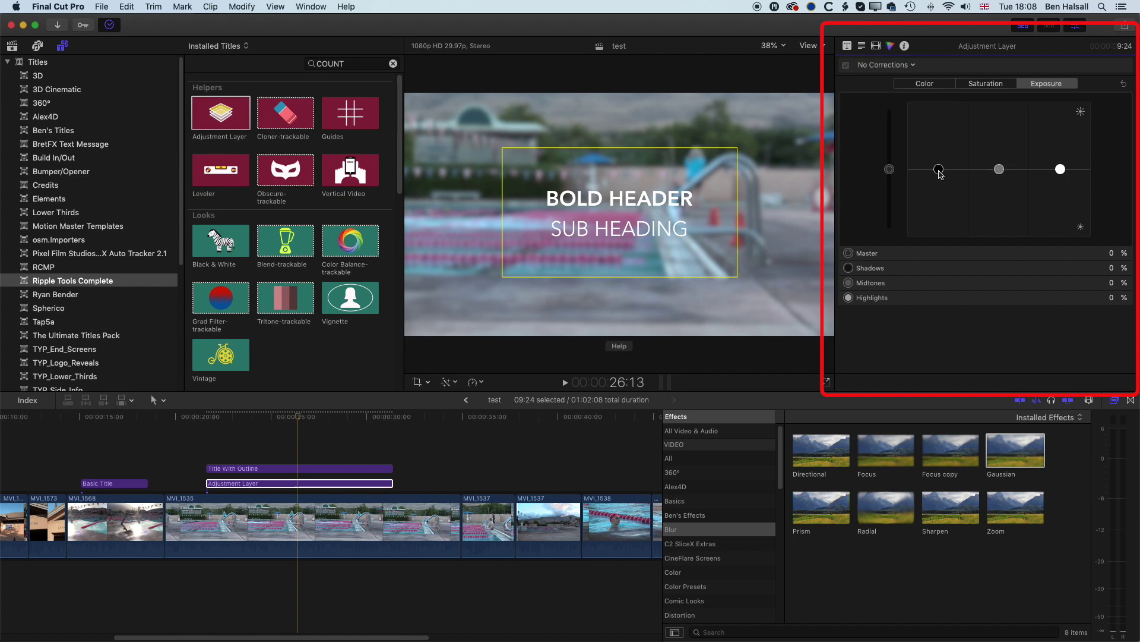
# Step: Set the exposure to Shadows 23%, Highlights -58%, Midtones -24% and Master -11%
pyautogui.moveTo(938, 169); pyautogui.dragTo(940, 153)
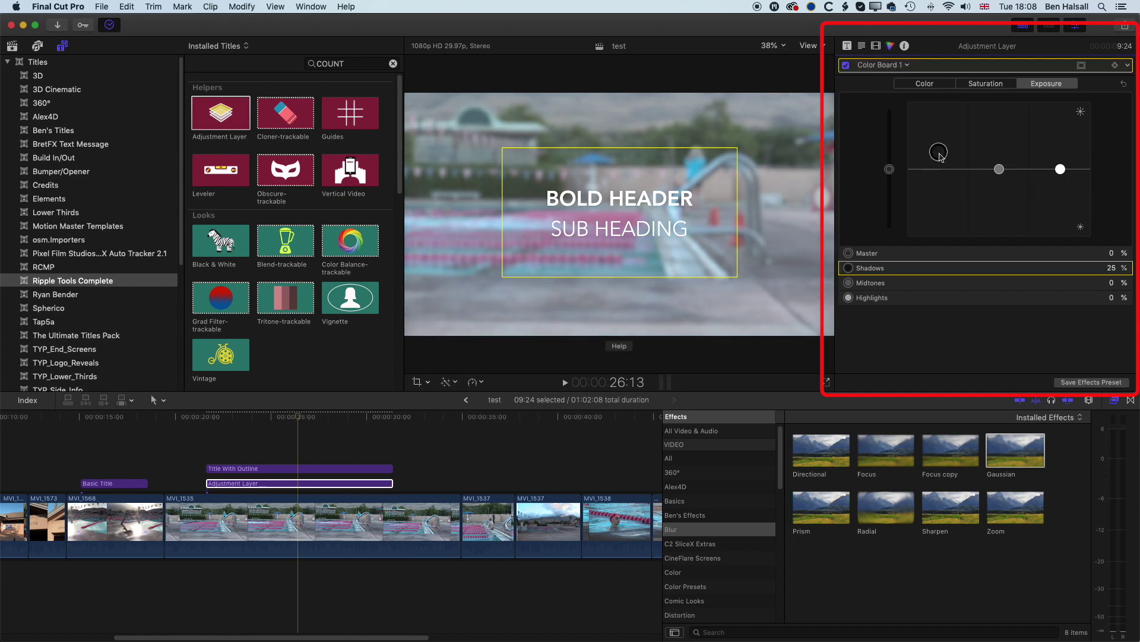
pyautogui.moveTo(1060, 171); pyautogui.dragTo(1061, 197)
pyautogui.moveTo(998, 170); pyautogui.dragTo(1061, 210)
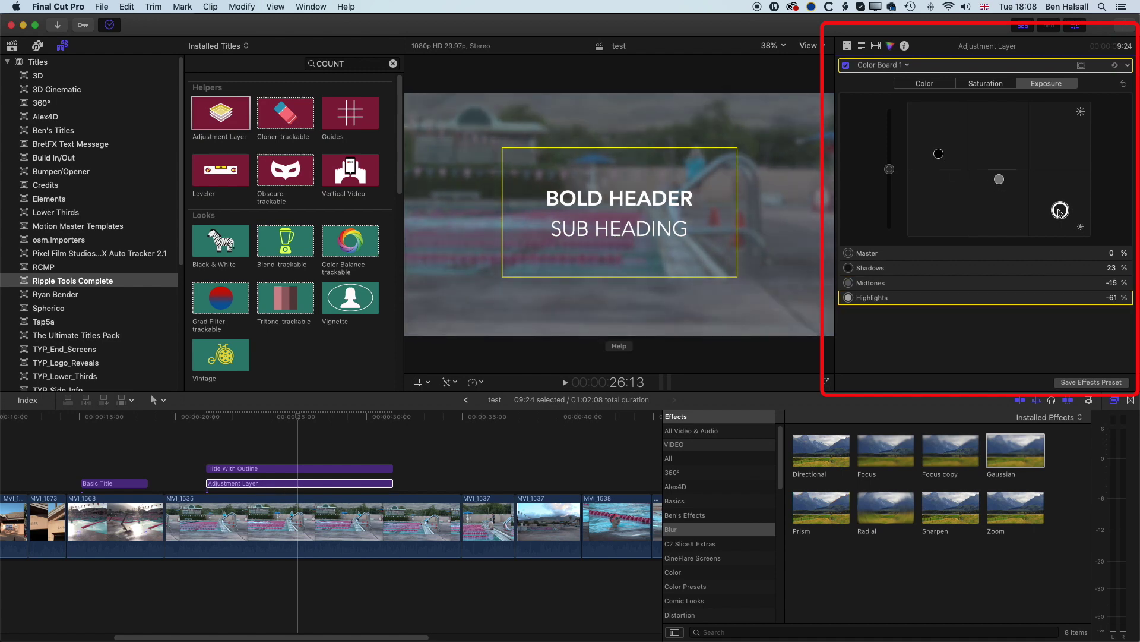
pyautogui.moveTo(1000, 180); pyautogui.dragTo(1000, 190)
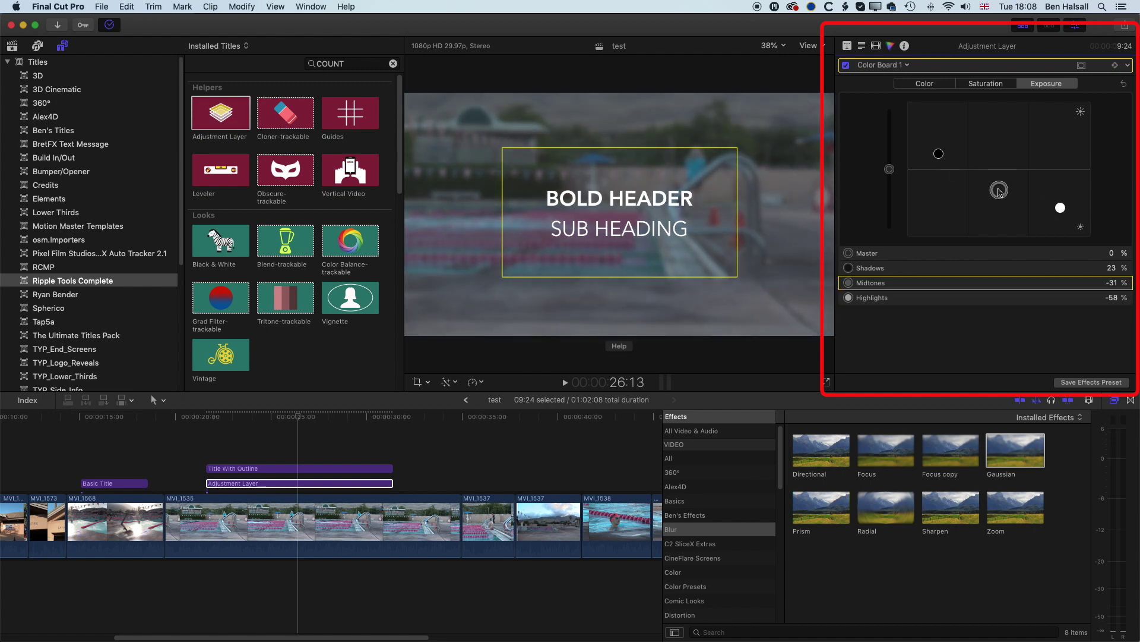
pyautogui.moveTo(889, 170); pyautogui.dragTo(888, 179)
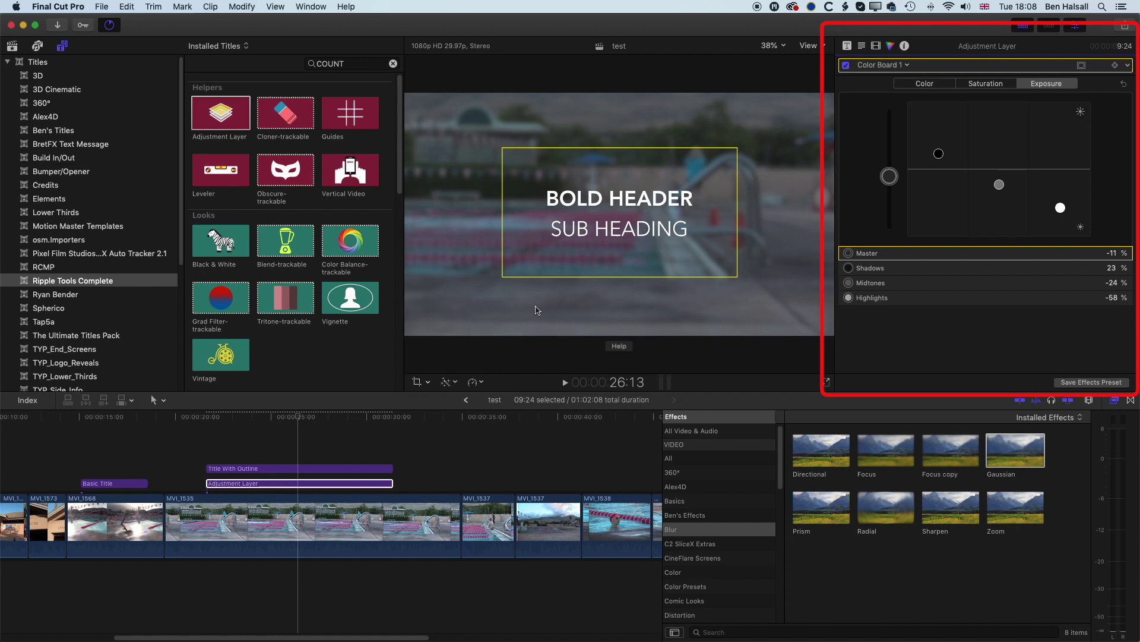
# Step: Scrub and play through the title to preview the darkening, ending at the layer's start
pyautogui.click(190, 422)
pyautogui.moveTo(190, 424); pyautogui.dragTo(222, 424)
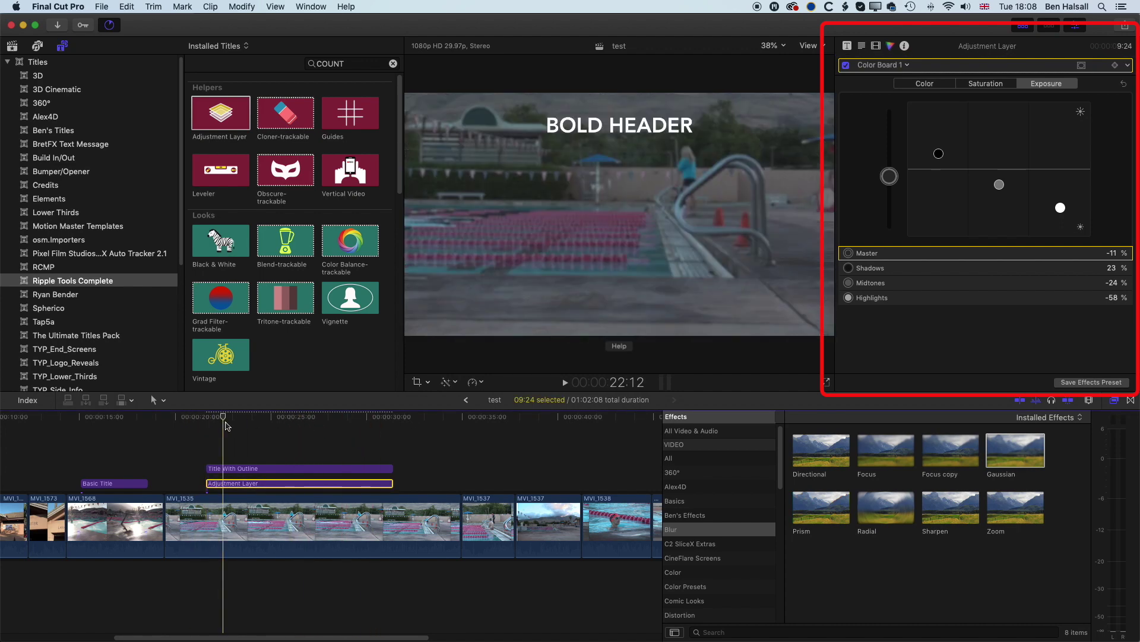
pyautogui.press('space')
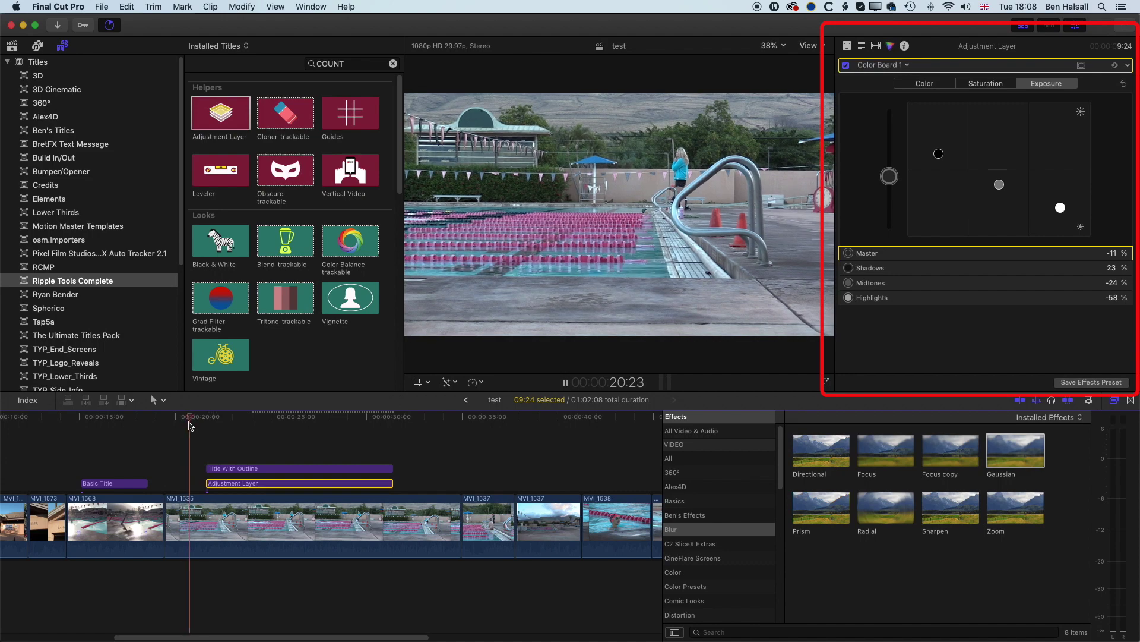
pyautogui.press('space')
pyautogui.moveTo(213, 420)
pyautogui.mouseDown()
pyautogui.moveTo(202, 420)
pyautogui.moveTo(232, 418)
pyautogui.mouseUp()
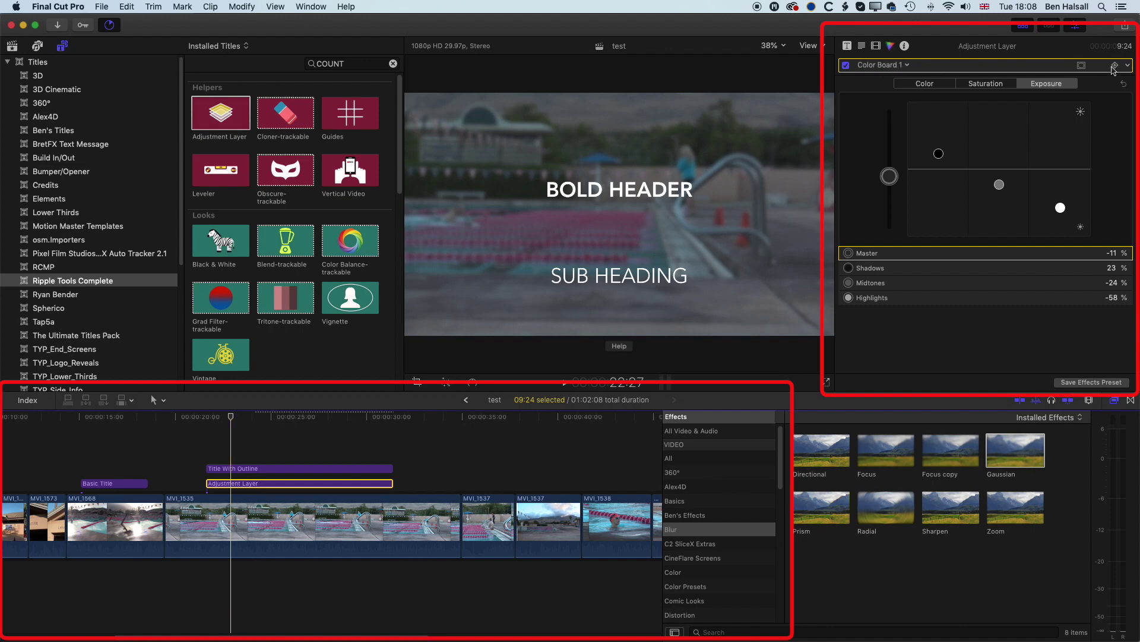
# Step: Glance at the layer's corrections list, then park the playhead at the Adjustment Layer's start
pyautogui.click(900, 66)
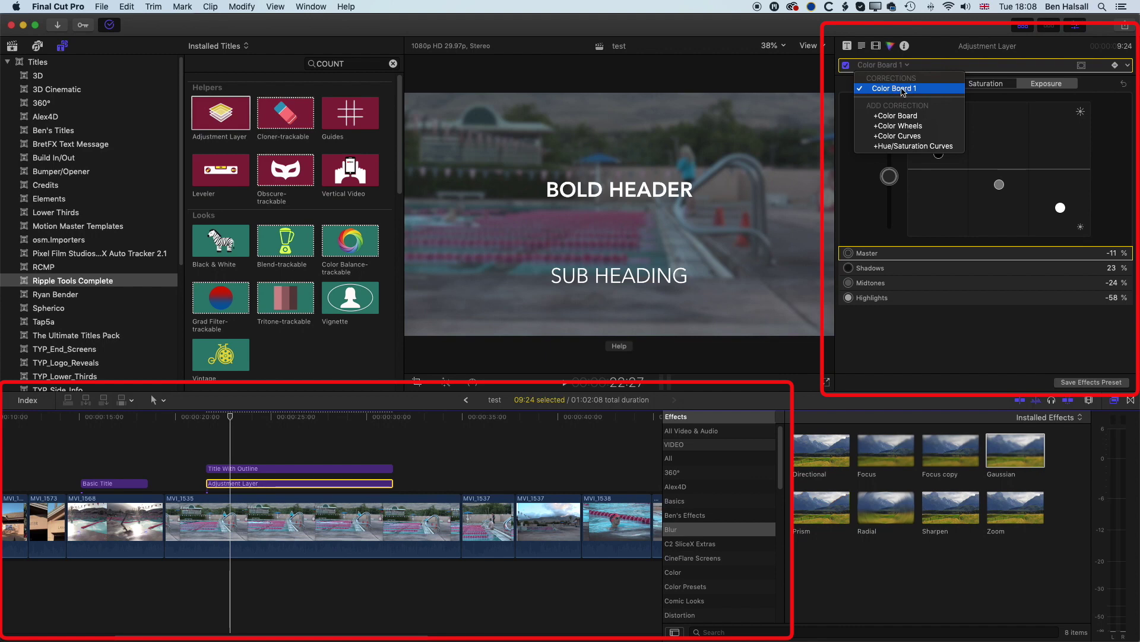
pyautogui.click(927, 69)
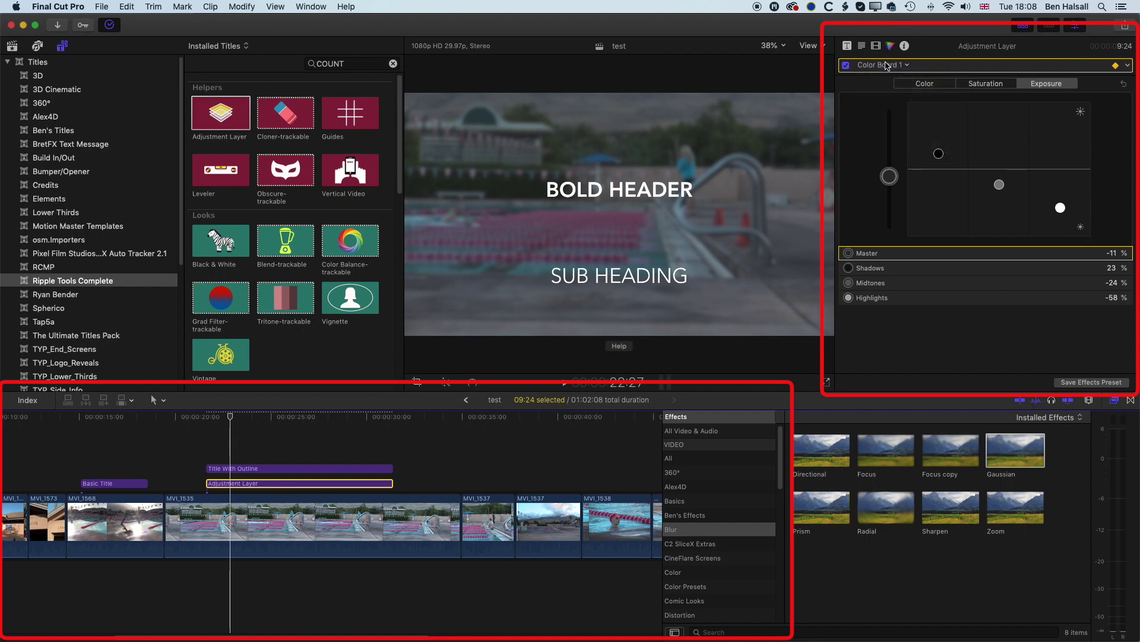
pyautogui.click(207, 417)
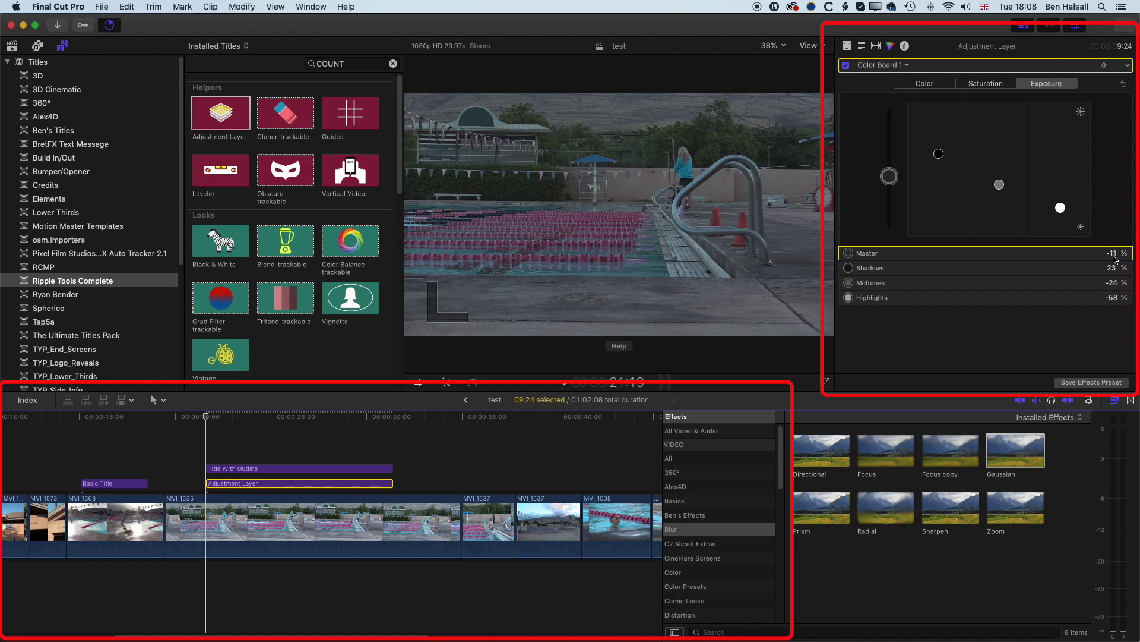
# Step: Set Master, Shadows, Midtones and Highlights to 0% there and play back the darkening fade-in
pyautogui.click(1112, 254)
pyautogui.write('0')
pyautogui.click(1112, 268)
pyautogui.click(1114, 284)
pyautogui.write('00')
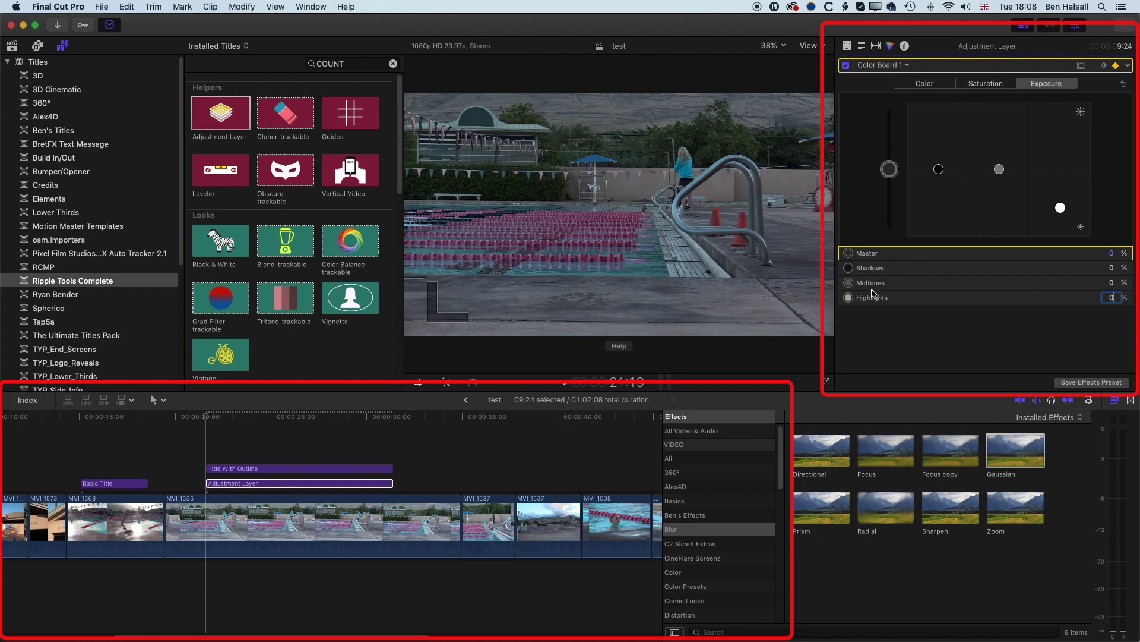
pyautogui.press('Return')
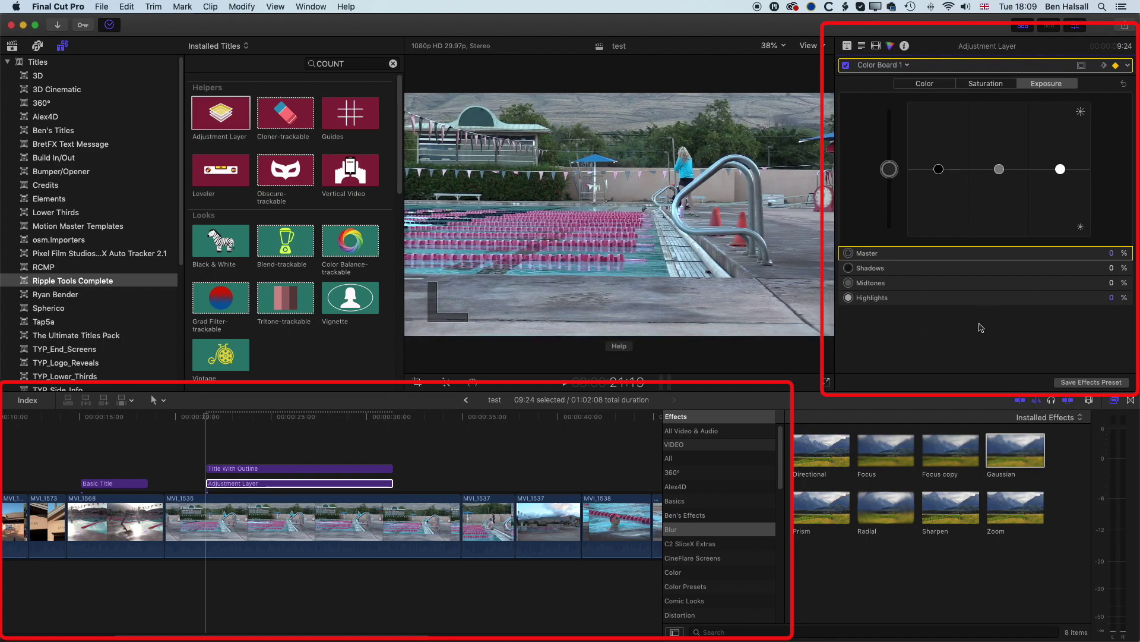
pyautogui.click(177, 419)
pyautogui.press('space')
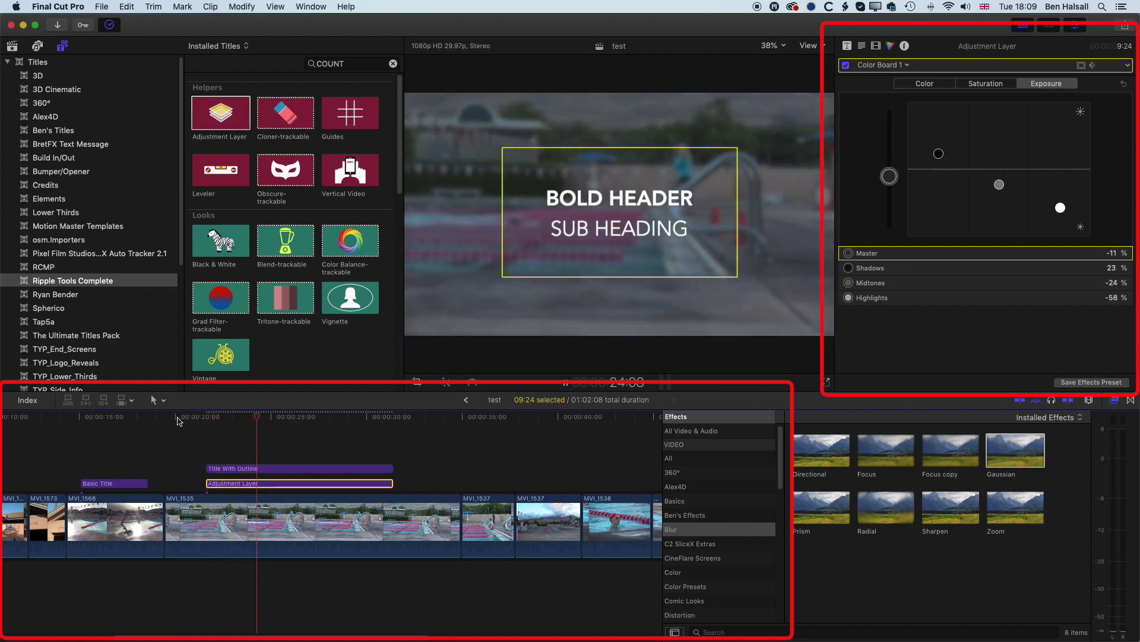
# Step: Replay the fade-in, then add an exposure keyframe at 29:22 near the adjustment layer's end
pyautogui.click(196, 419)
pyautogui.press('space')
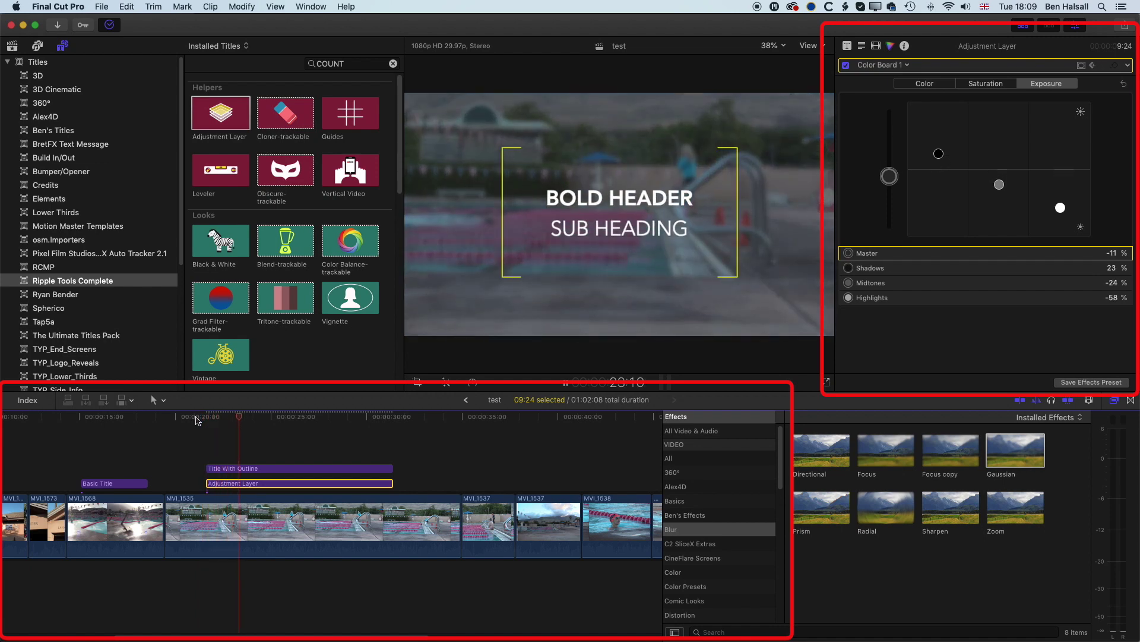
pyautogui.press('space')
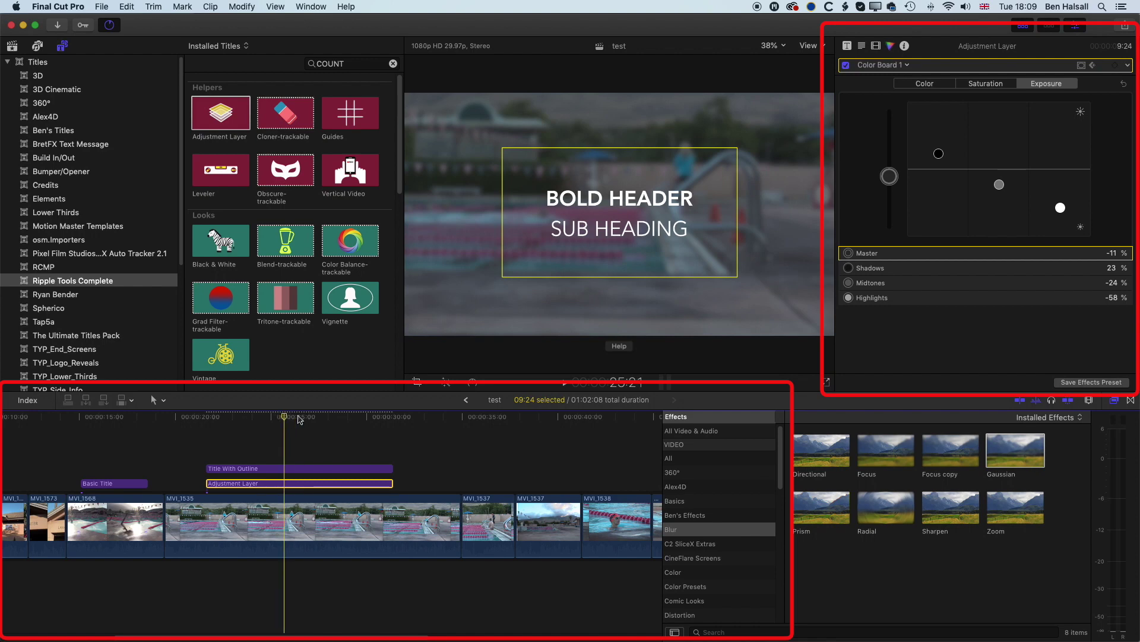
pyautogui.moveTo(290, 420); pyautogui.dragTo(365, 419)
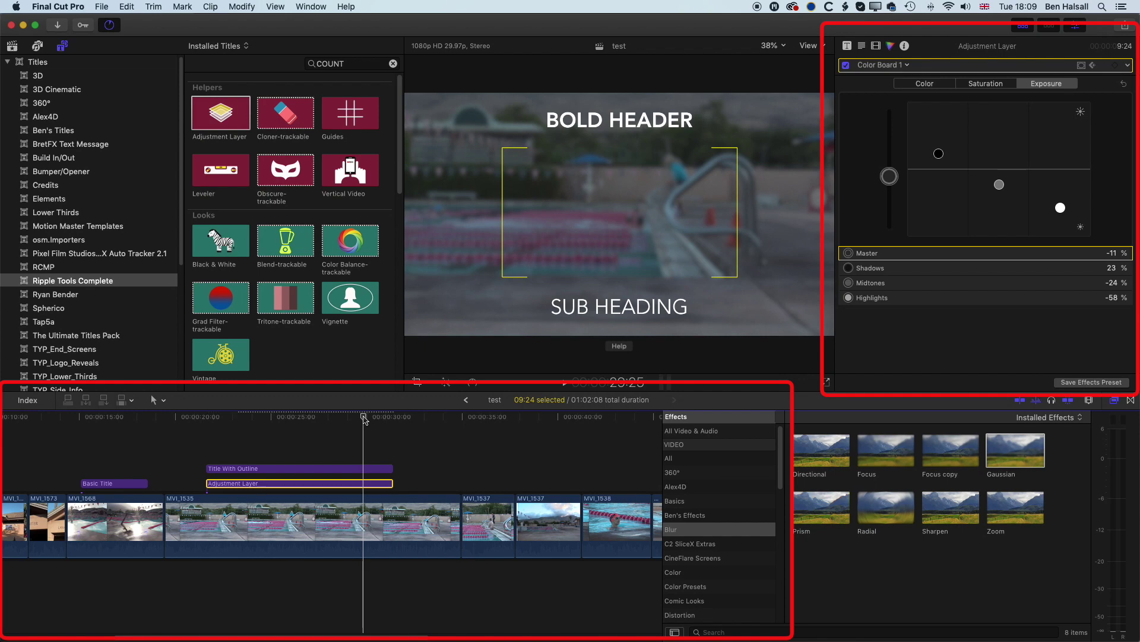
pyautogui.moveTo(365, 420); pyautogui.dragTo(362, 420)
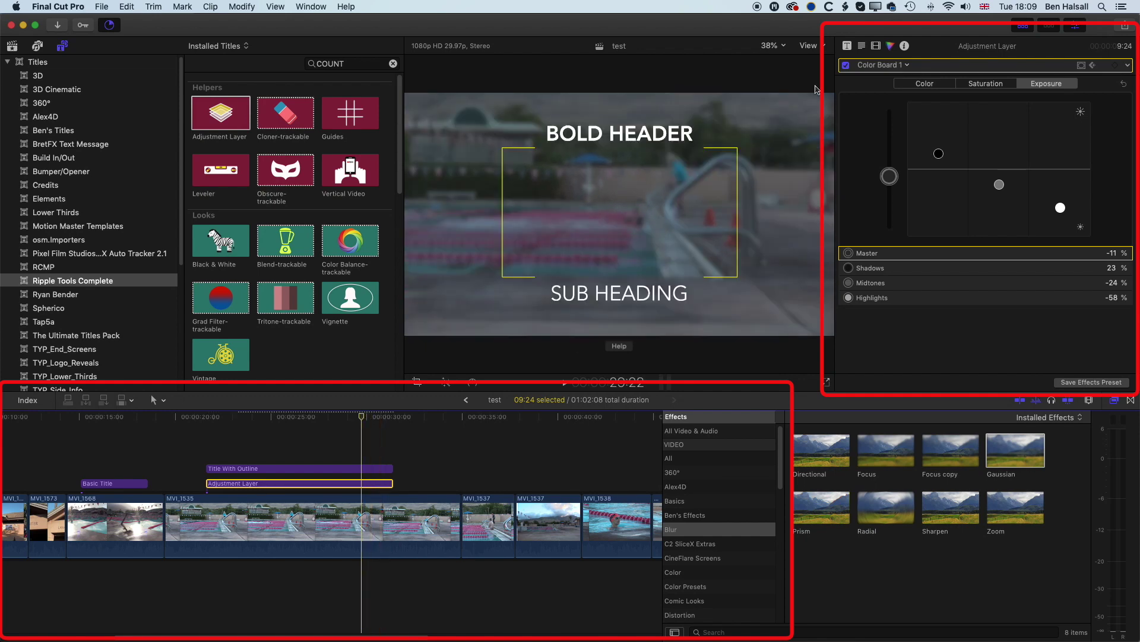
pyautogui.click(1116, 66)
# Step: At the adjustment layer's end, set the Master and Shadows exposure values to 0
pyautogui.moveTo(361, 418); pyautogui.dragTo(392, 418)
pyautogui.click(1114, 253)
pyautogui.click(1114, 269)
pyautogui.write('0')
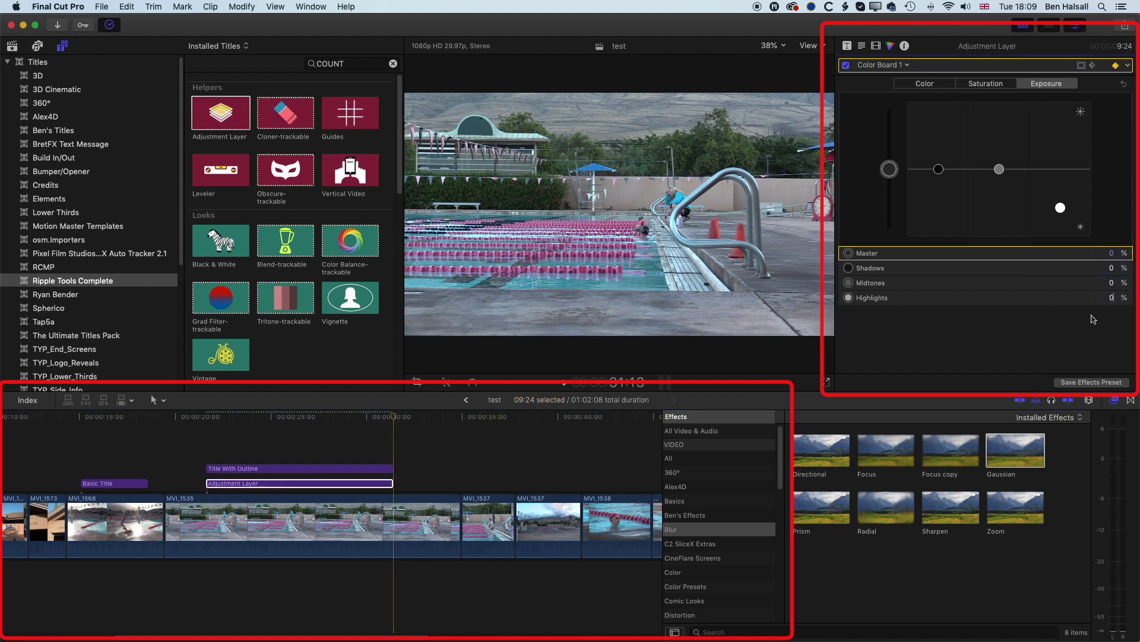
# Step: Play back the keyframed fade from the layer's start, then select the Title With Outline clip
pyautogui.click(179, 417)
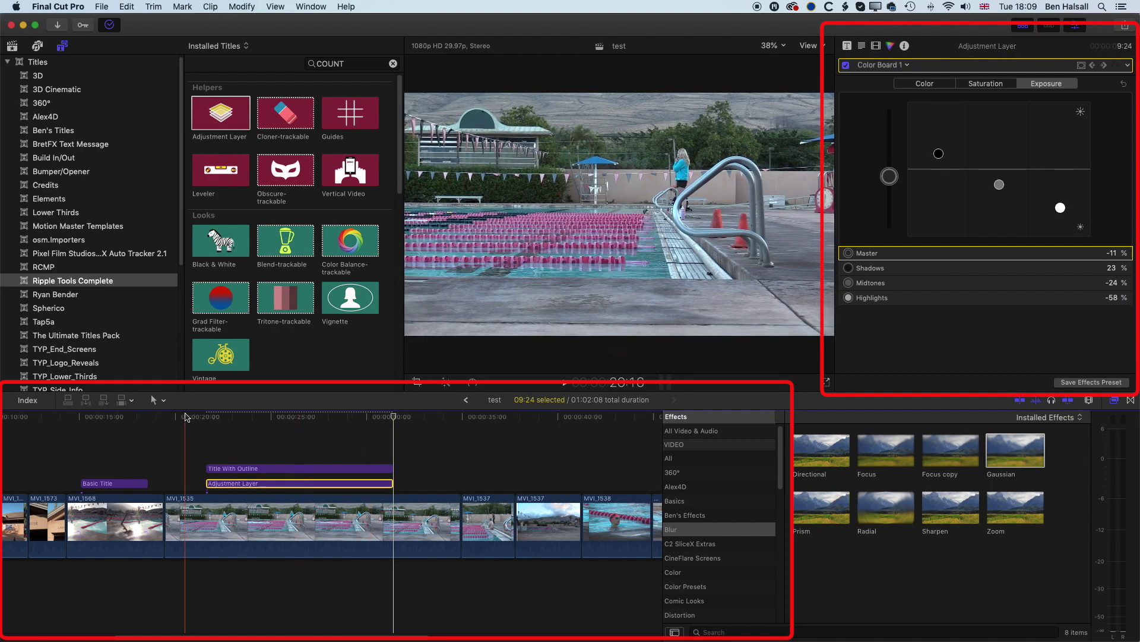
pyautogui.press('space')
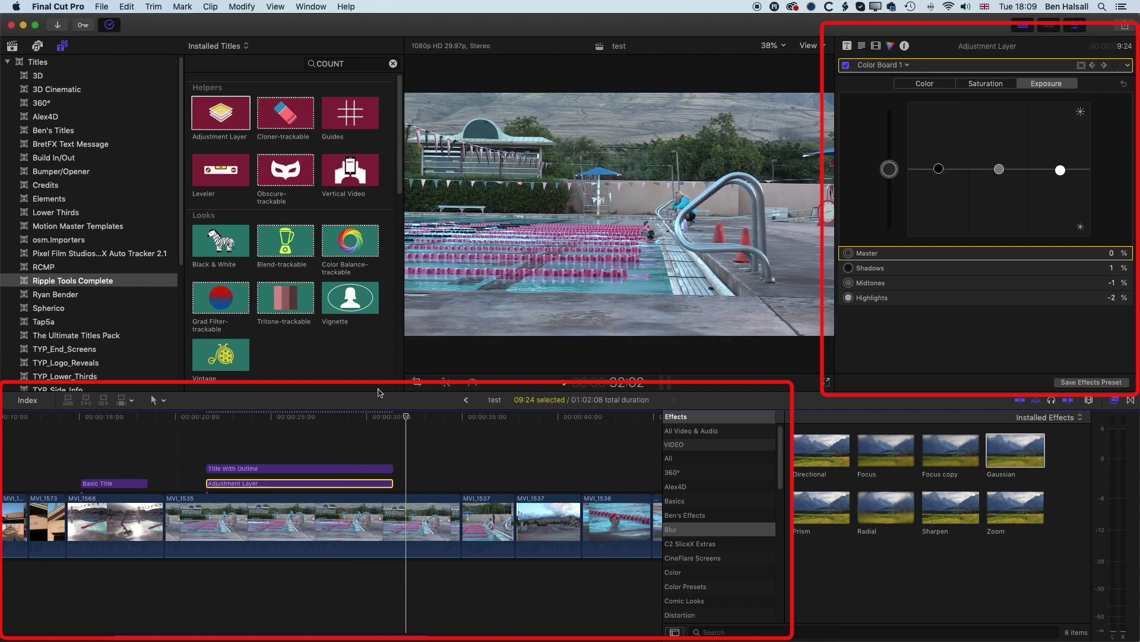
pyautogui.moveTo(342, 419); pyautogui.dragTo(193, 419)
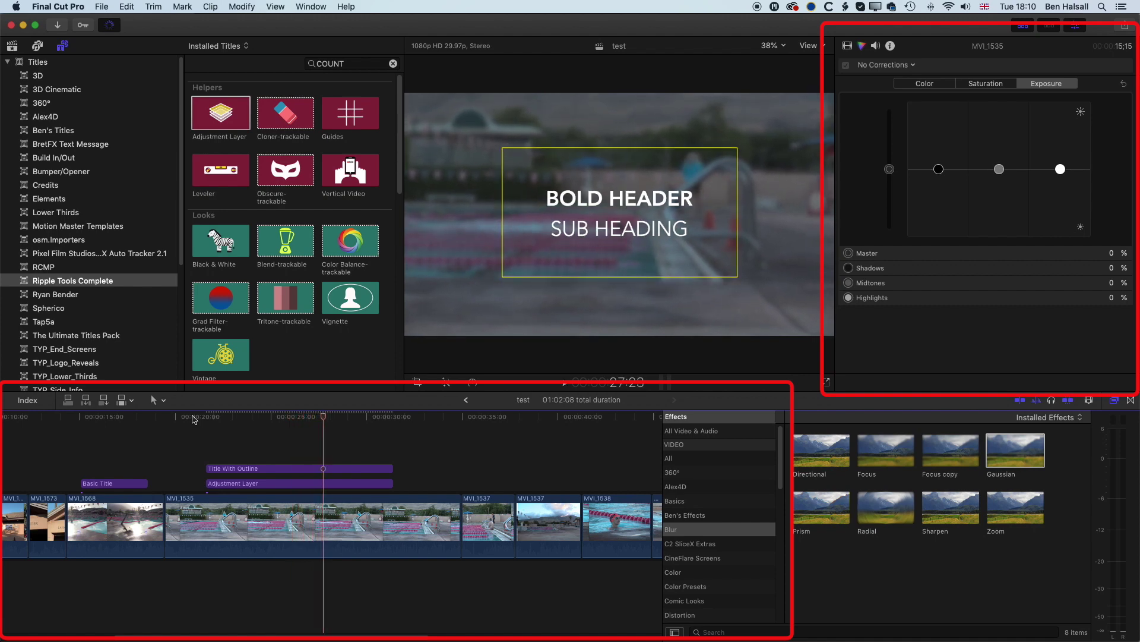
pyautogui.click(292, 419)
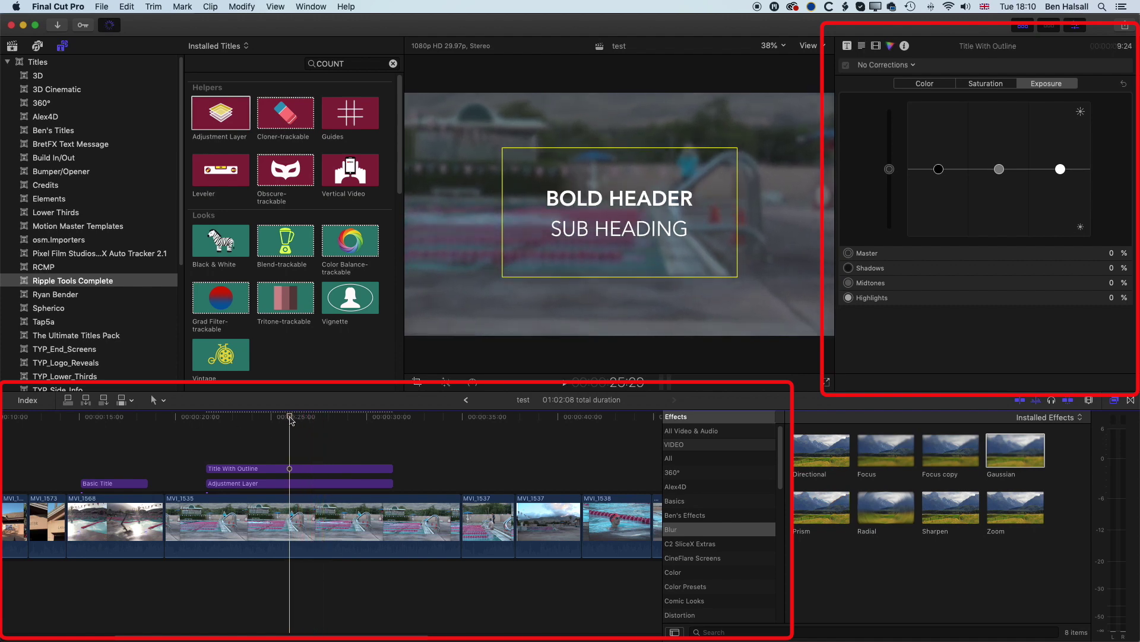
pyautogui.click(276, 468)
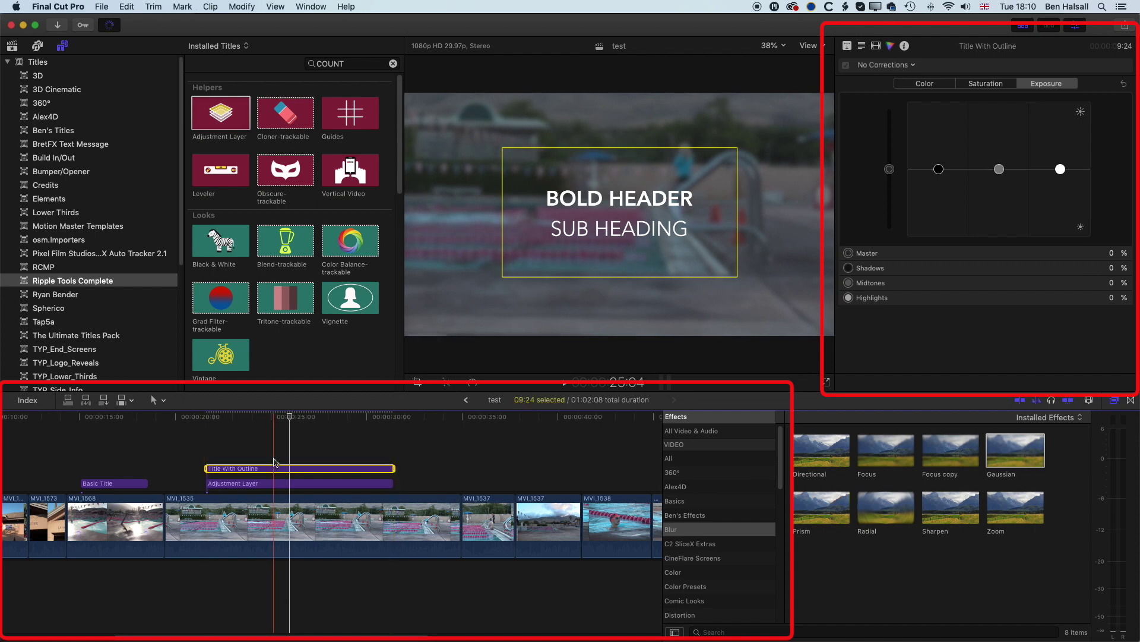
pyautogui.click(275, 463)
# Step: Deselect the Title With Outline clip and fit the full 01:02:08 project in the timeline
pyautogui.click(271, 466)
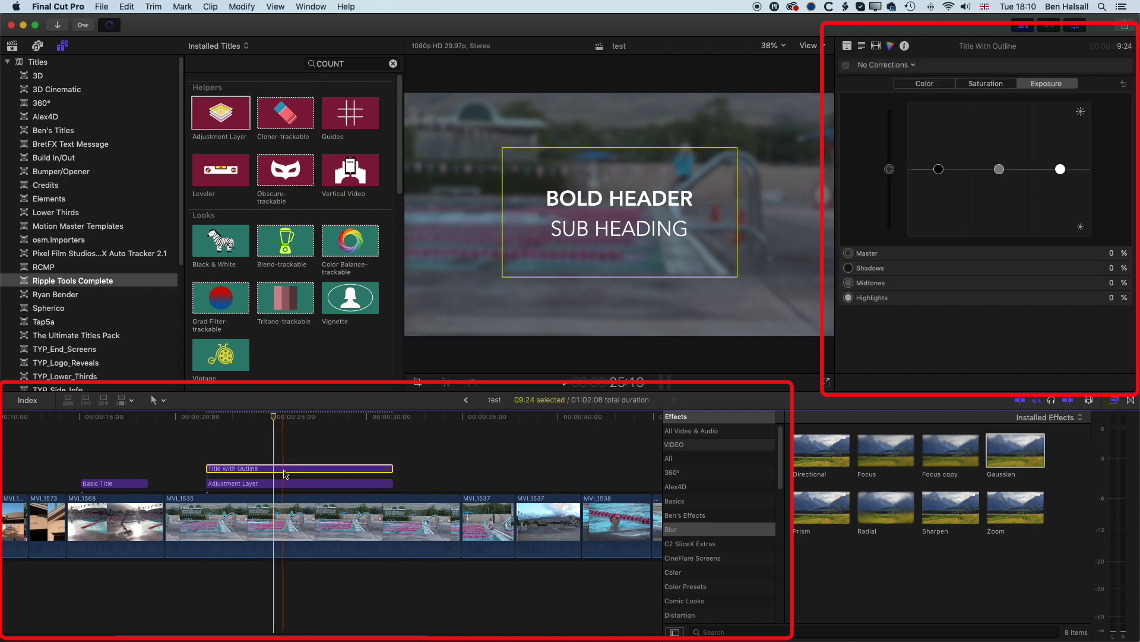
pyautogui.click(270, 463)
pyautogui.moveTo(267, 473); pyautogui.dragTo(266, 473)
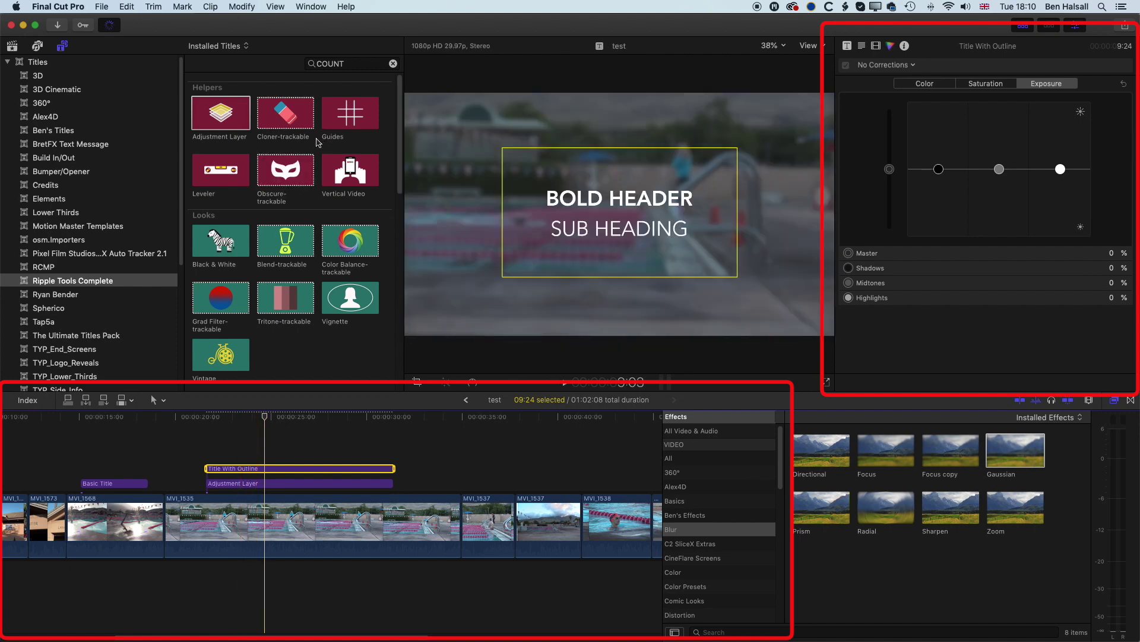
pyautogui.click(270, 429)
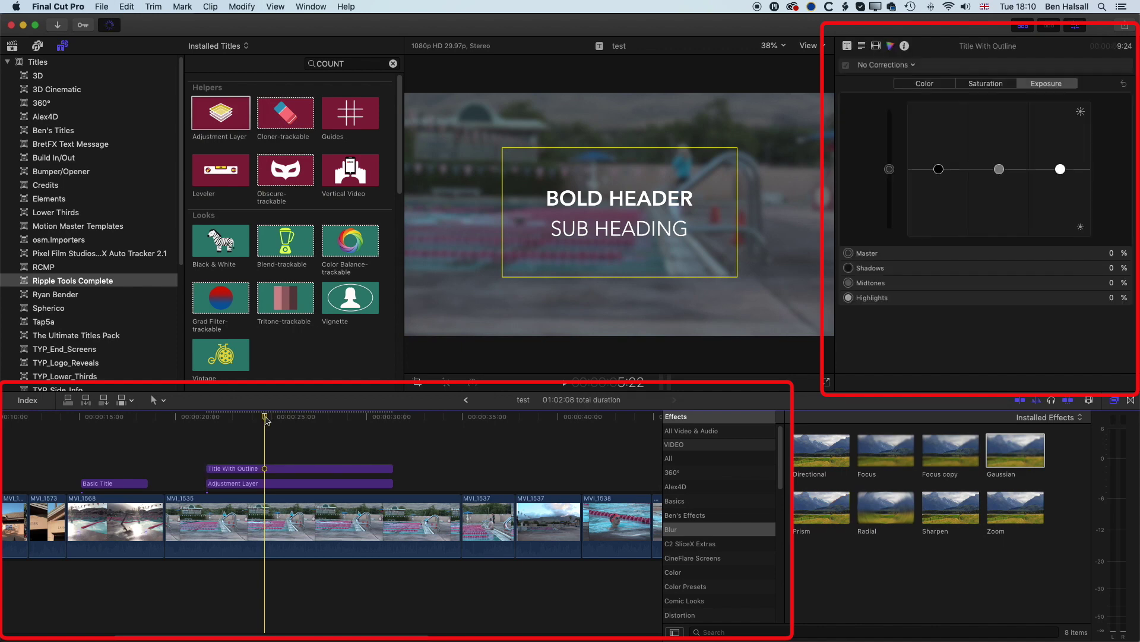
pyautogui.press('super+minus')
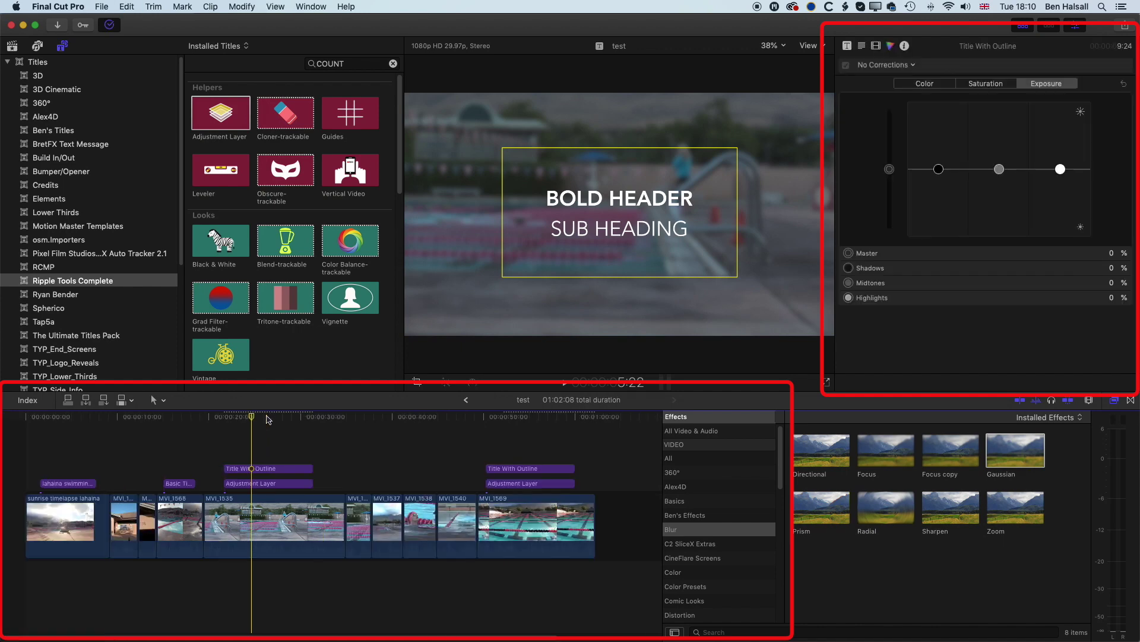
pyautogui.press('Home')
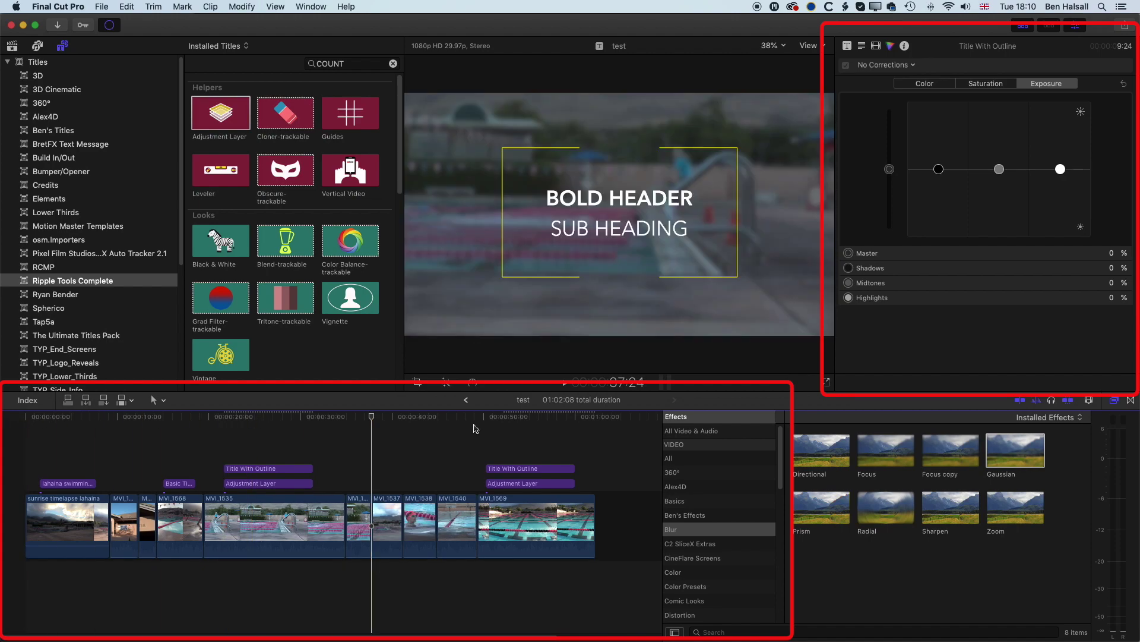
# Step: Connect a Guides title at the playhead over clip MVI_1538 near 00:00:38
pyautogui.click(407, 431)
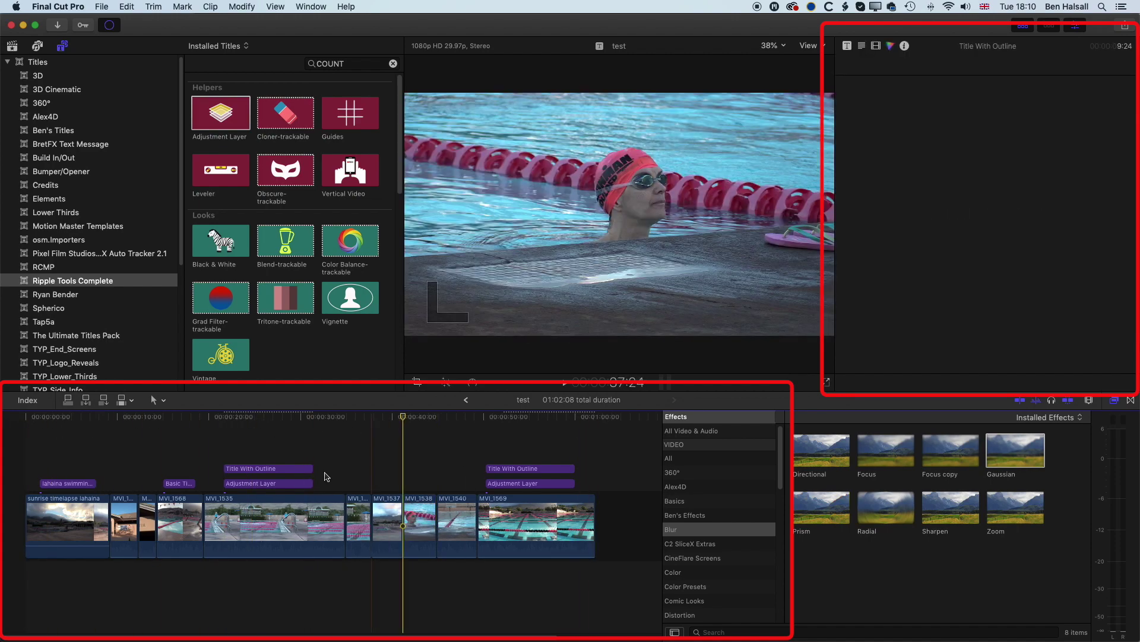
pyautogui.press('ctrl+super+e')
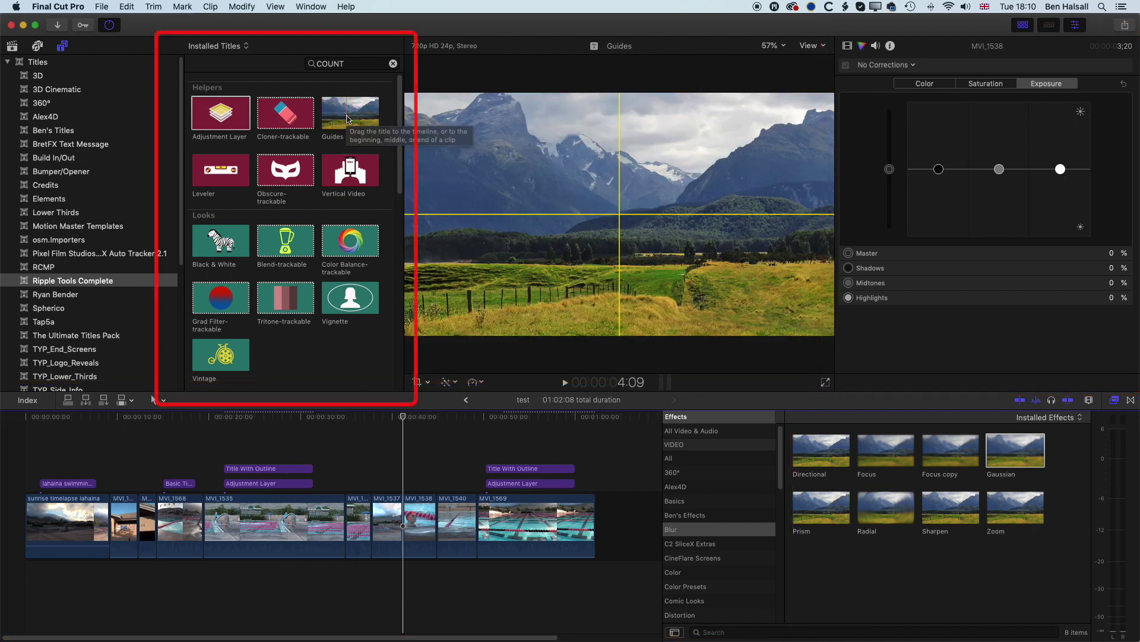
pyautogui.click(349, 119)
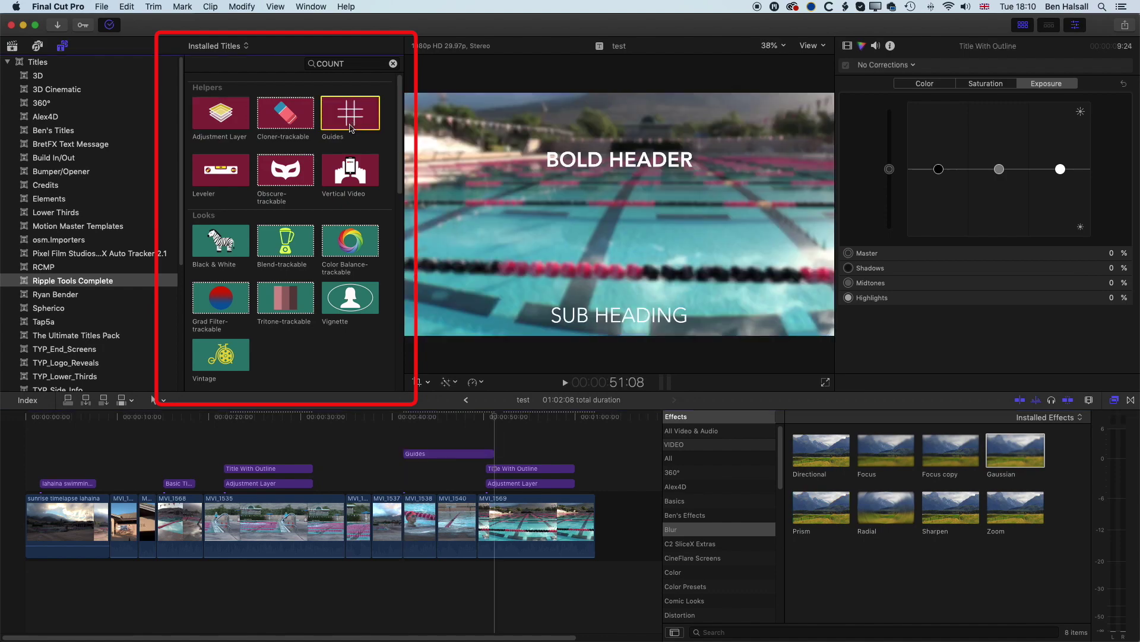
pyautogui.press('q')
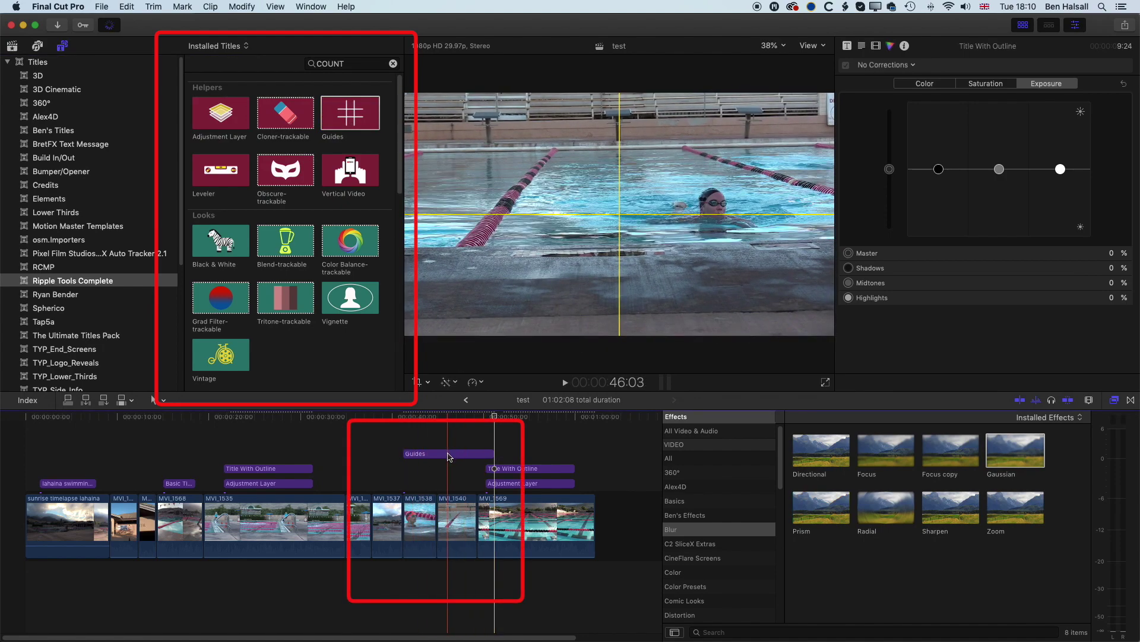
# Step: Delete the short Guides title and select the opening sunrise timelapse clip
pyautogui.click(449, 456)
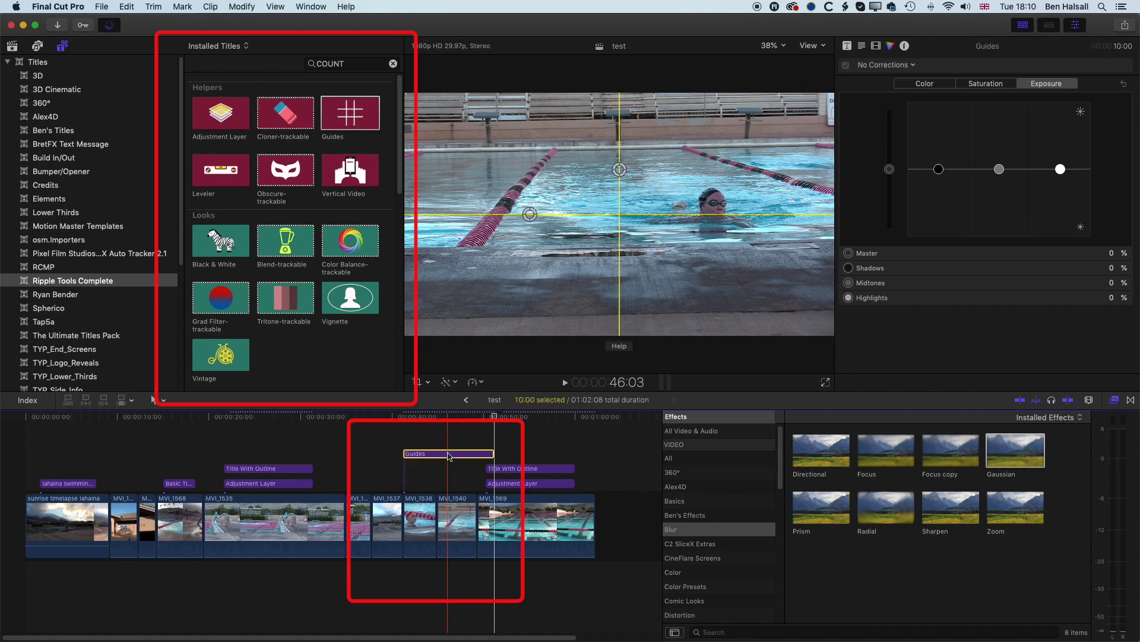
pyautogui.press('Delete')
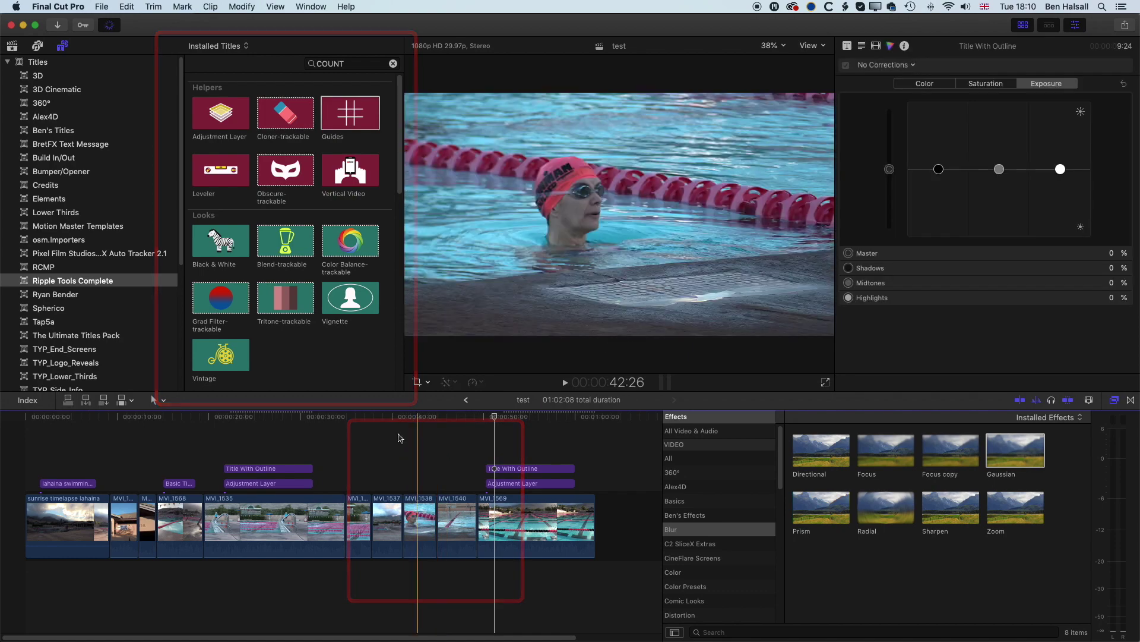
pyautogui.click(27, 523)
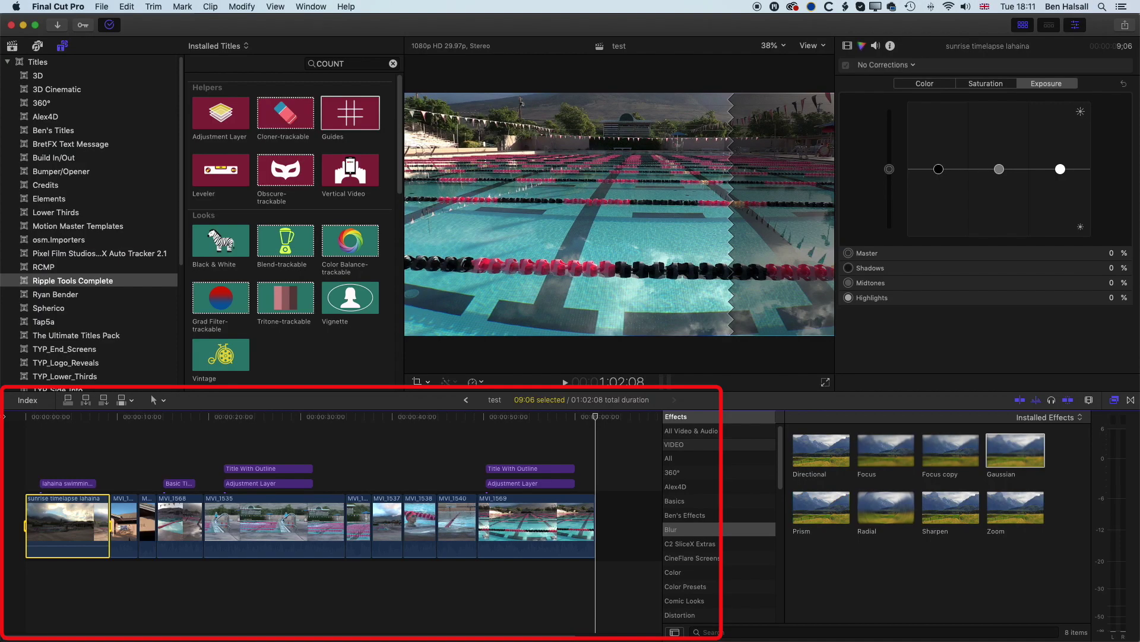
# Step: Connect a Guides title across a range covering the entire timeline
pyautogui.press('o')
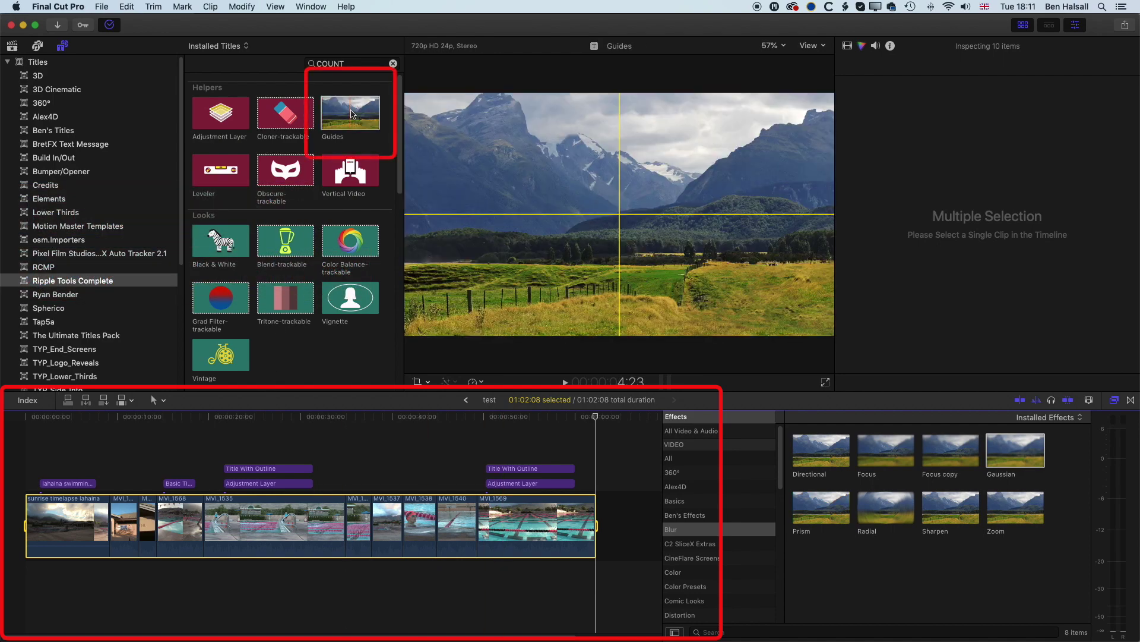
pyautogui.press('q')
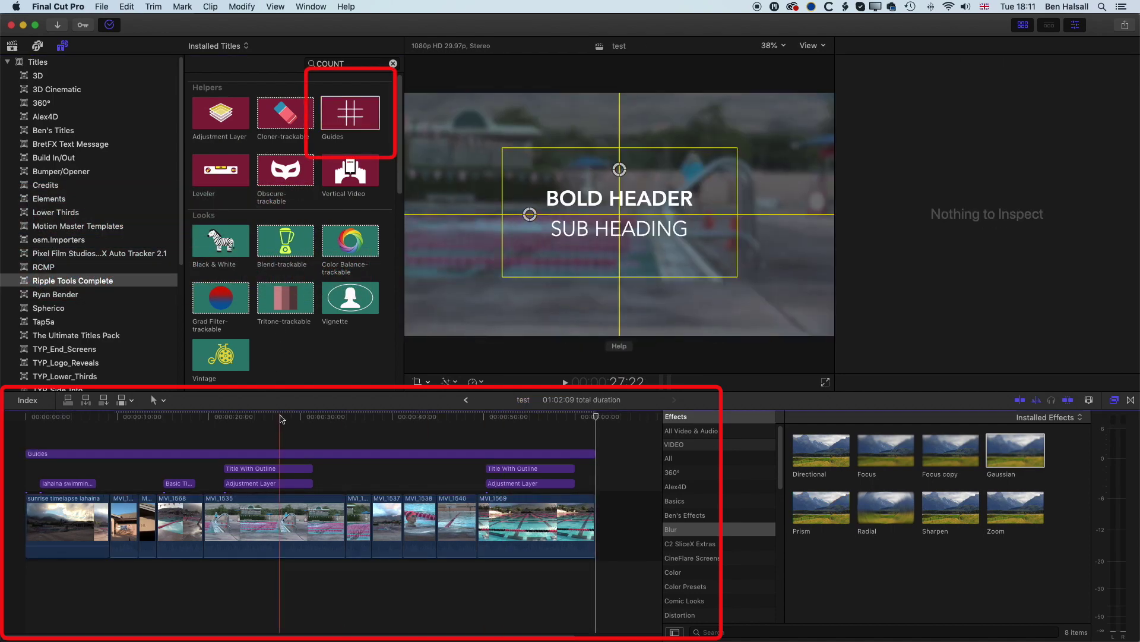
pyautogui.click(232, 454)
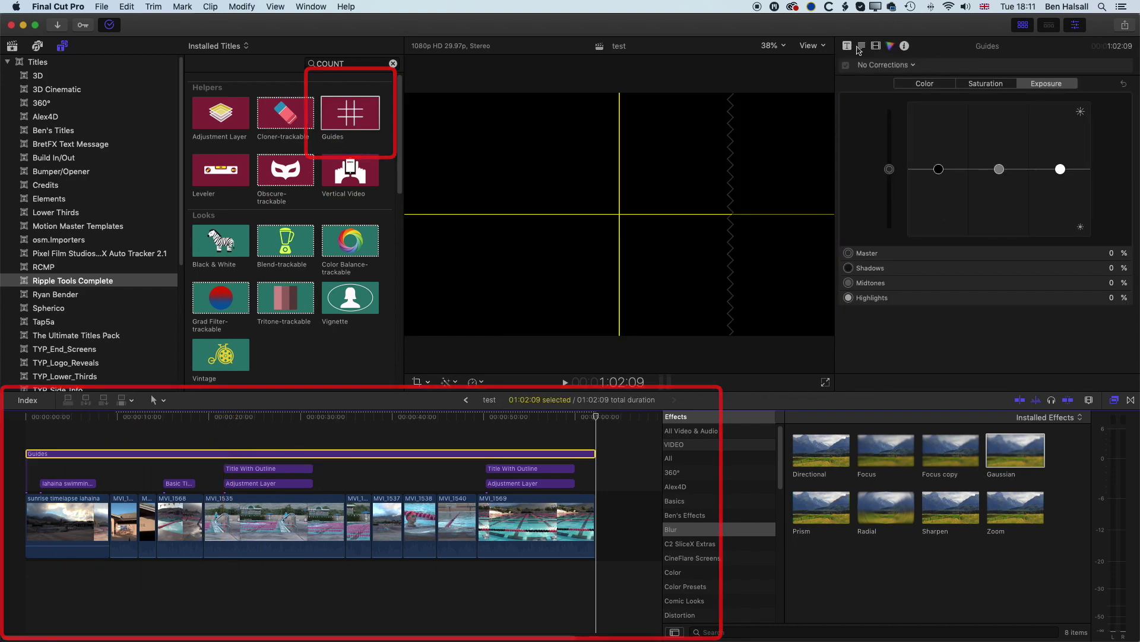
# Step: In the Title inspector, set the Guides title's Vertical Guide to 0.49
pyautogui.click(847, 46)
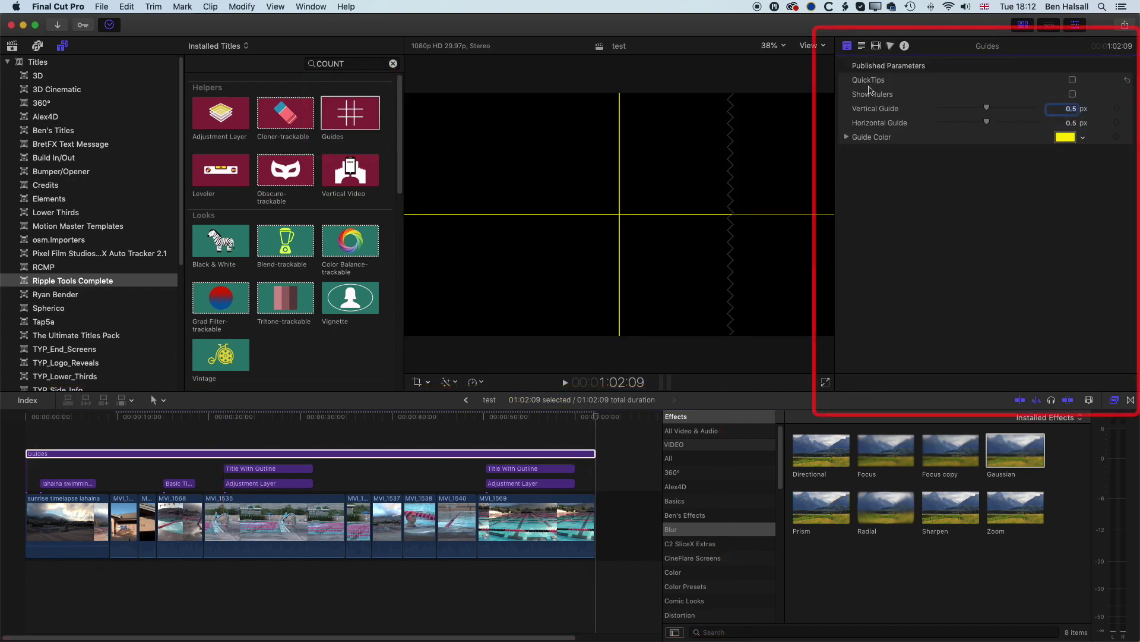
pyautogui.click(1073, 95)
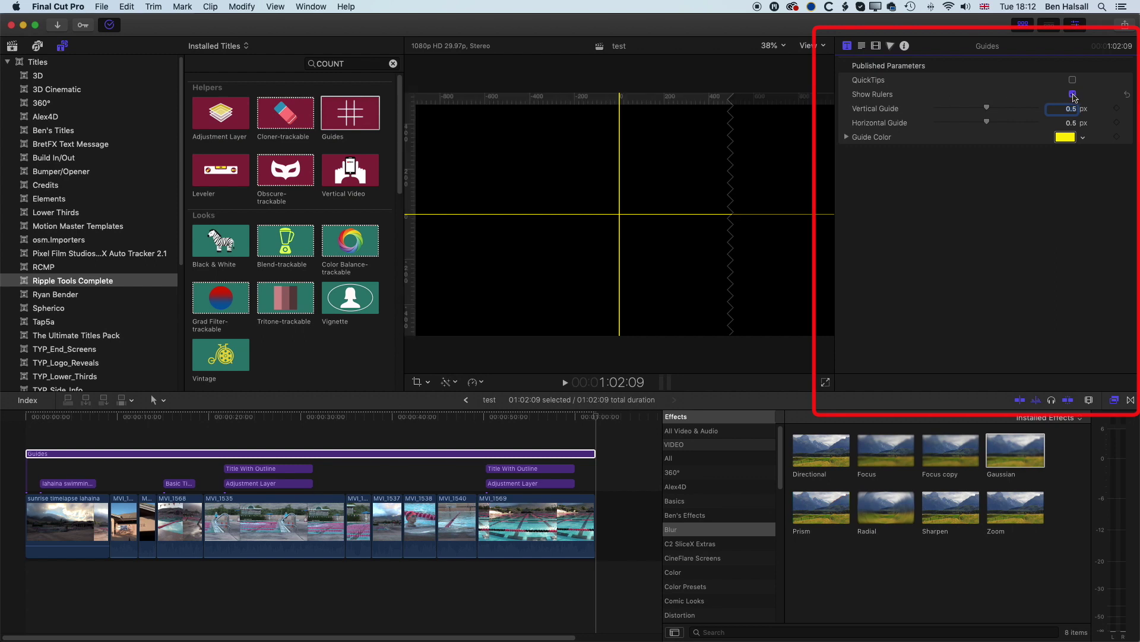
pyautogui.click(1073, 94)
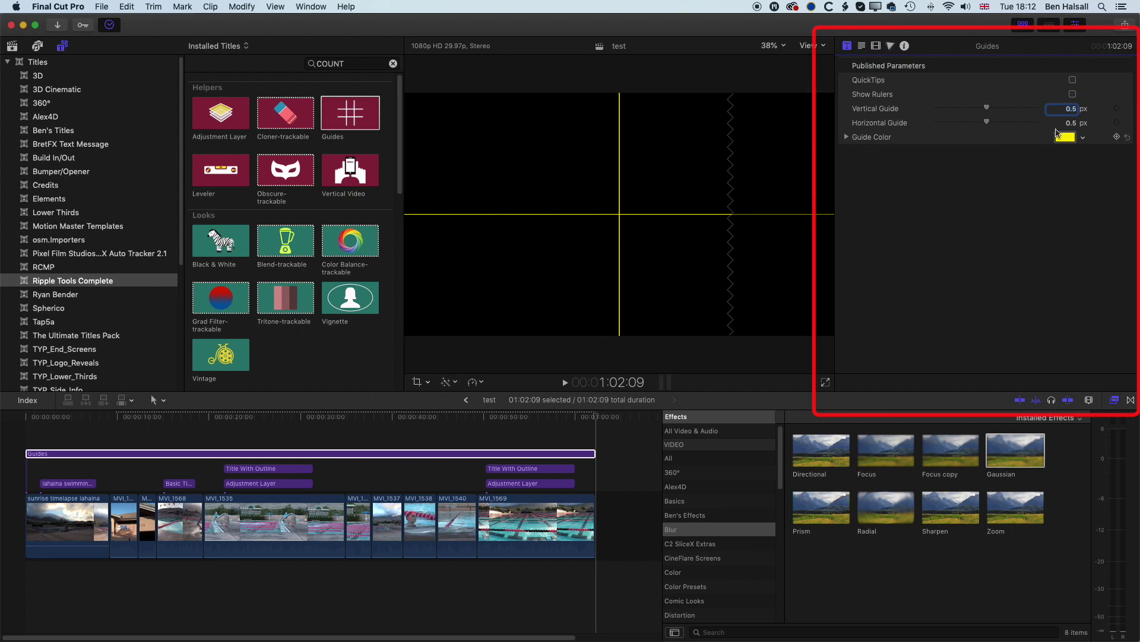
pyautogui.moveTo(989, 111)
pyautogui.mouseDown()
pyautogui.moveTo(1000, 108)
pyautogui.moveTo(986, 110)
pyautogui.moveTo(987, 124)
pyautogui.mouseUp()
# Step: Clear the COUNT title search filter and delete the full-length Guides title
pyautogui.press('super+f')
pyautogui.press('BackSpace')
pyautogui.scroll(-10, 349, 126)
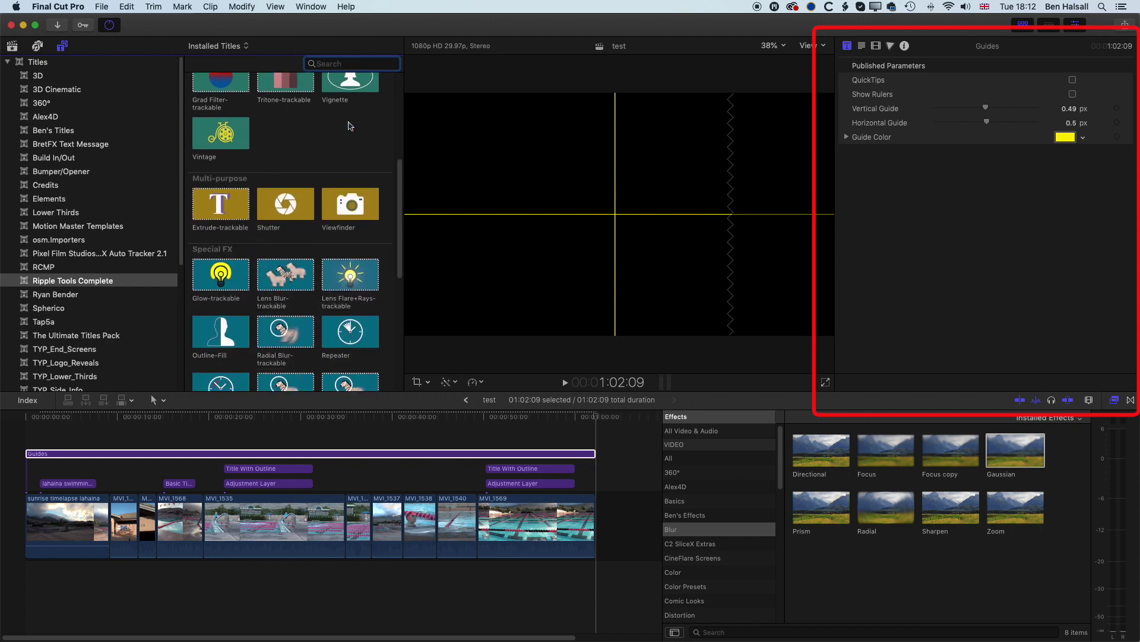
pyautogui.scroll(-4, 350, 126)
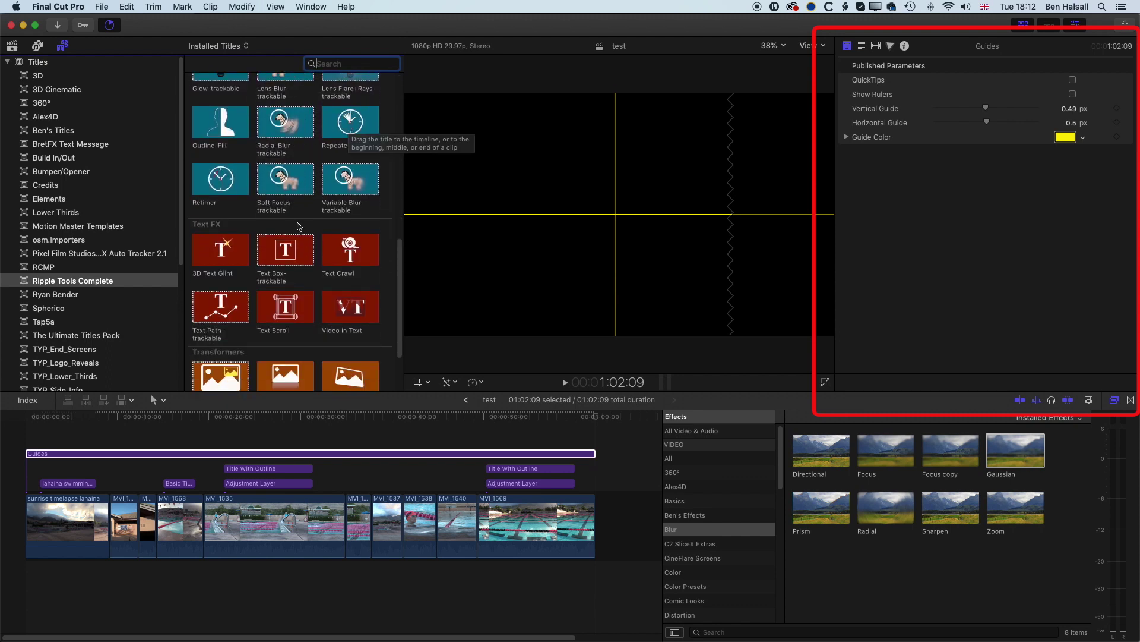
pyautogui.scroll(-1, 298, 227)
pyautogui.click(181, 456)
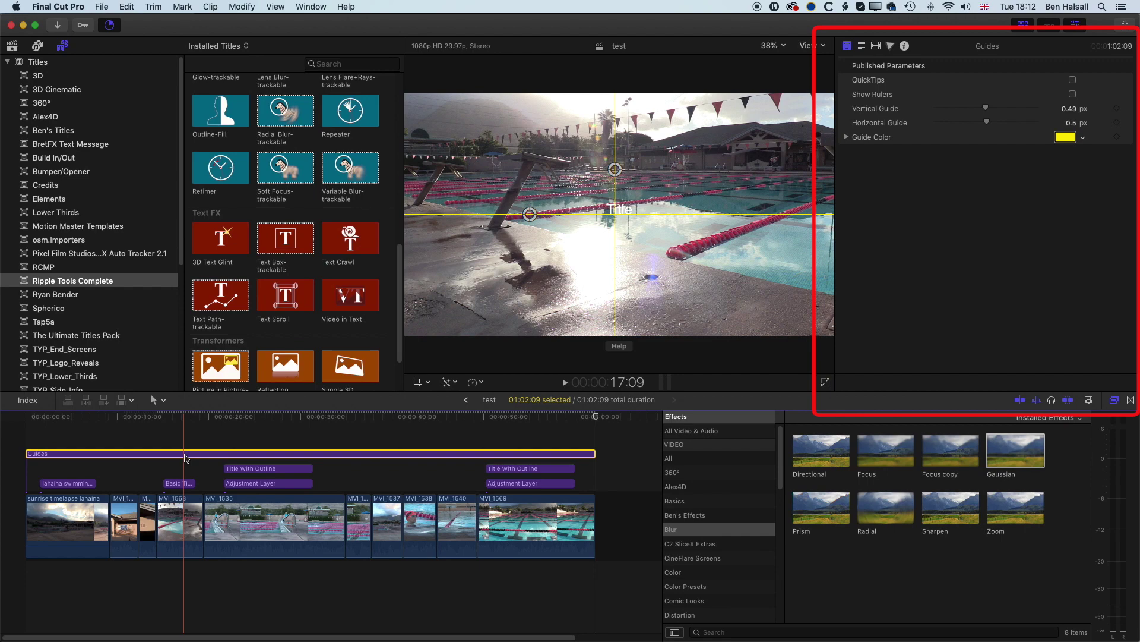
pyautogui.press('Delete')
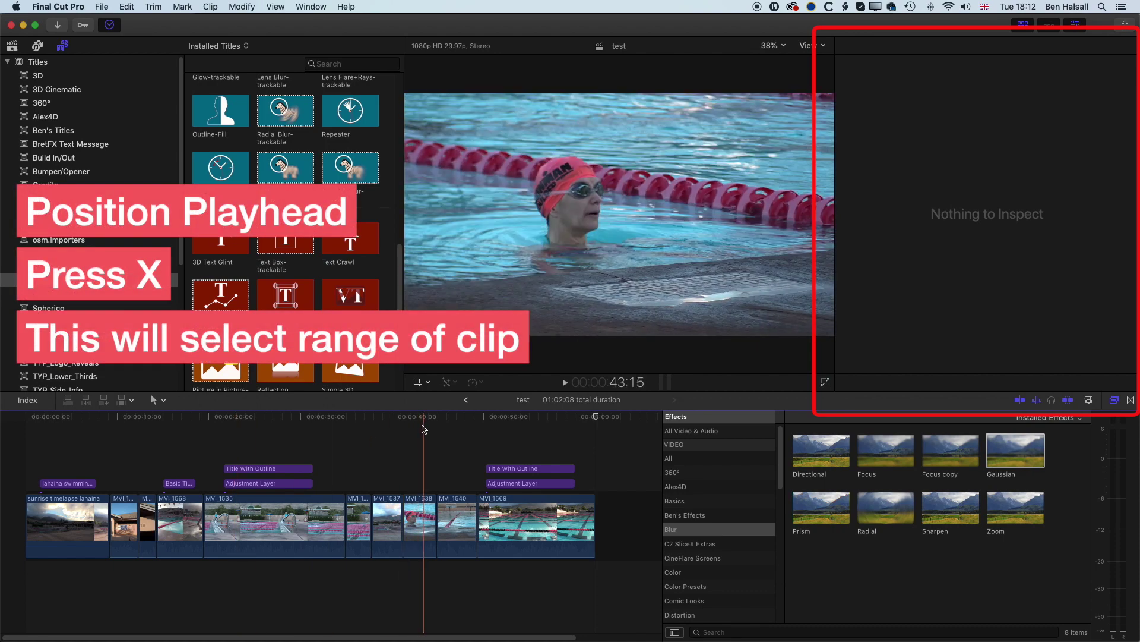
# Step: Add default titles over the ranges of clips MVI_1538 and MVI_1537 using X and Control-T
pyautogui.press('x')
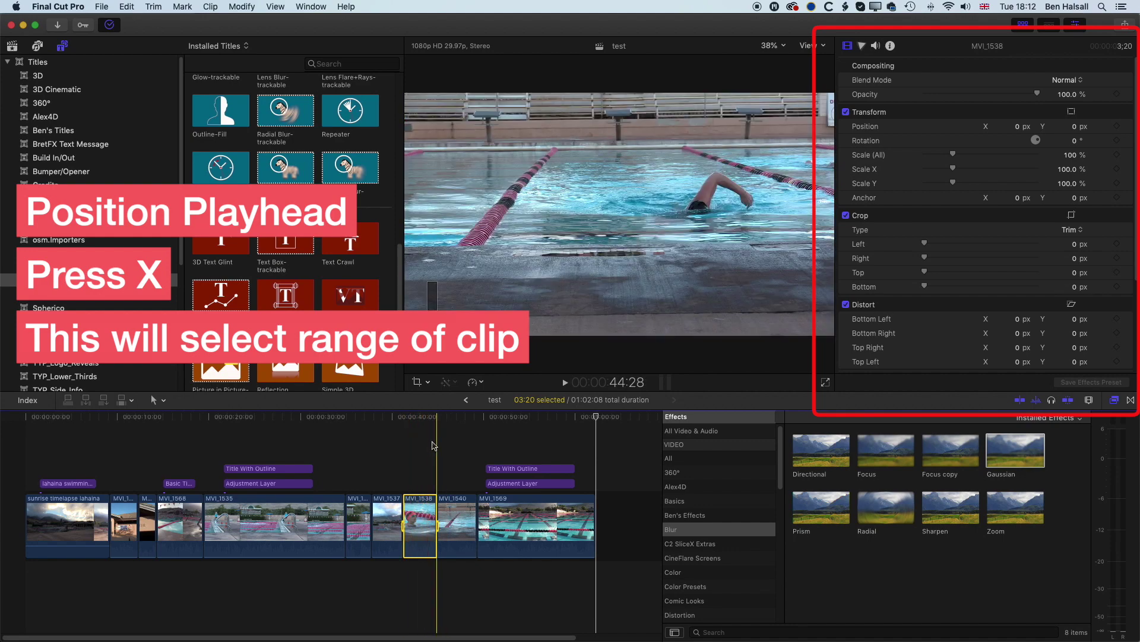
pyautogui.hotkey('ctrl', 't')
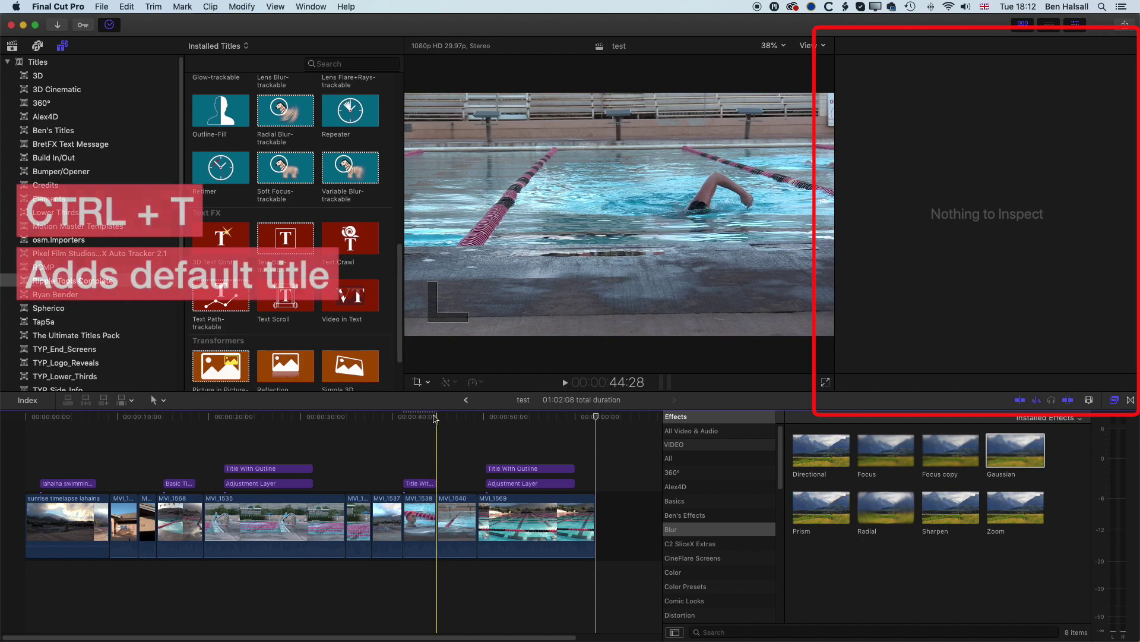
pyautogui.moveTo(436, 420); pyautogui.dragTo(423, 420)
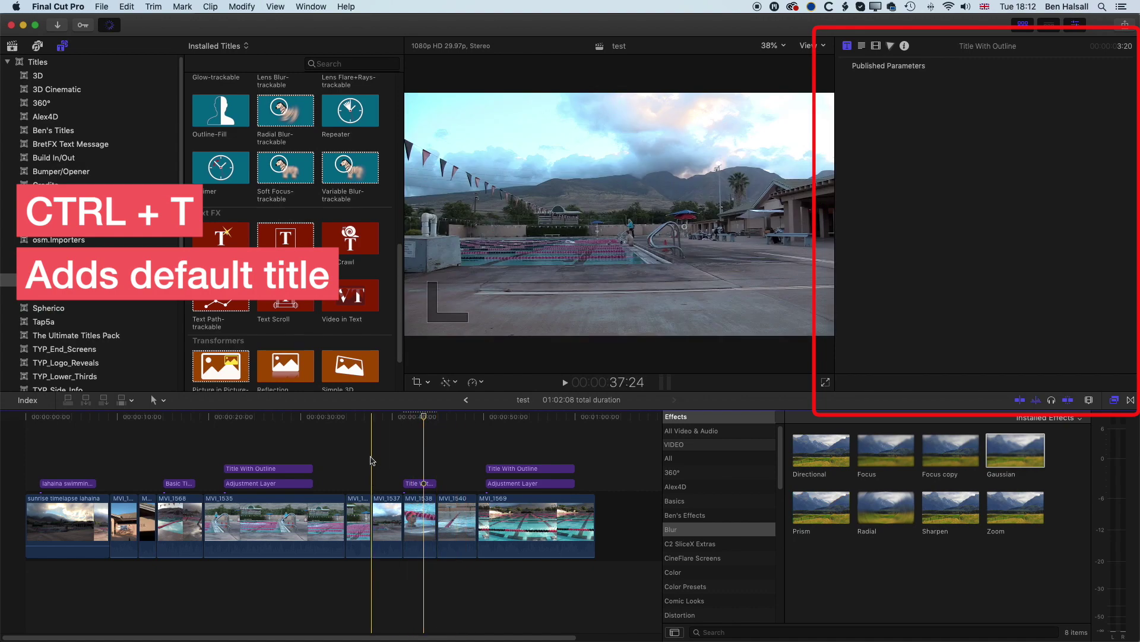
pyautogui.press('c')
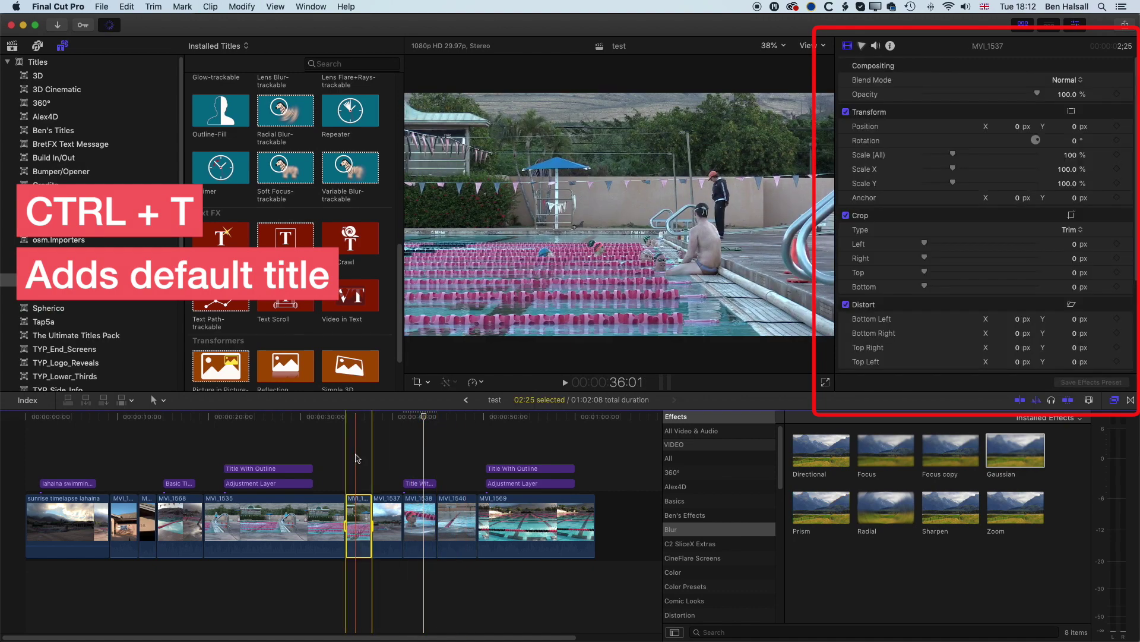
pyautogui.hotkey('ctrl', 't')
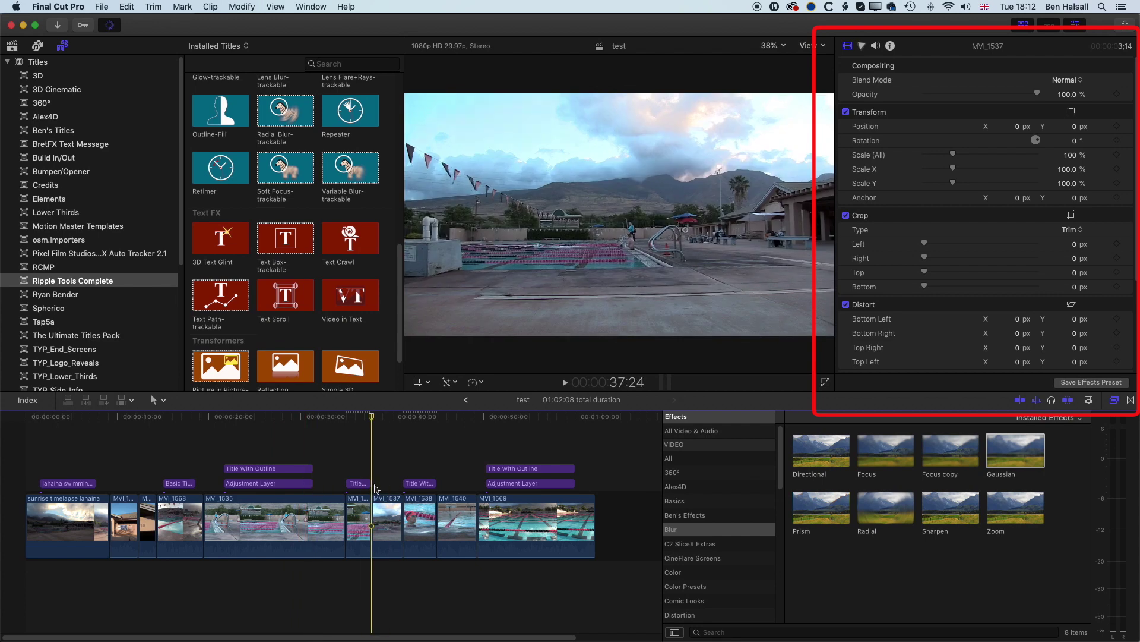
pyautogui.click(360, 418)
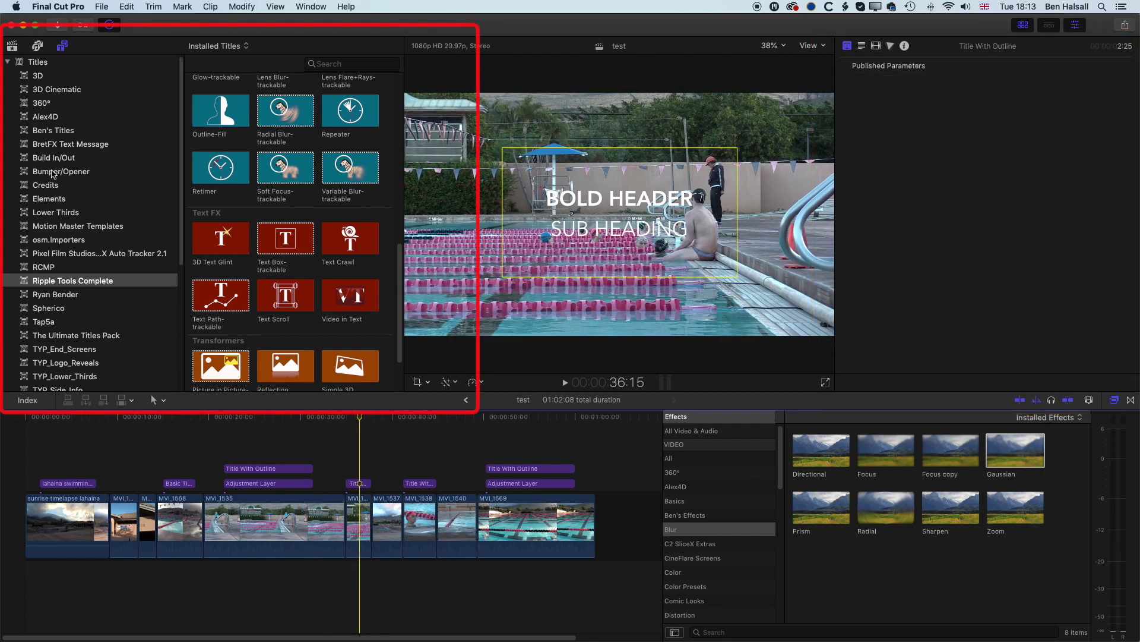
# Step: Open a copy of the Lower Thirds Bulletin Board Right title in Motion
pyautogui.click(63, 174)
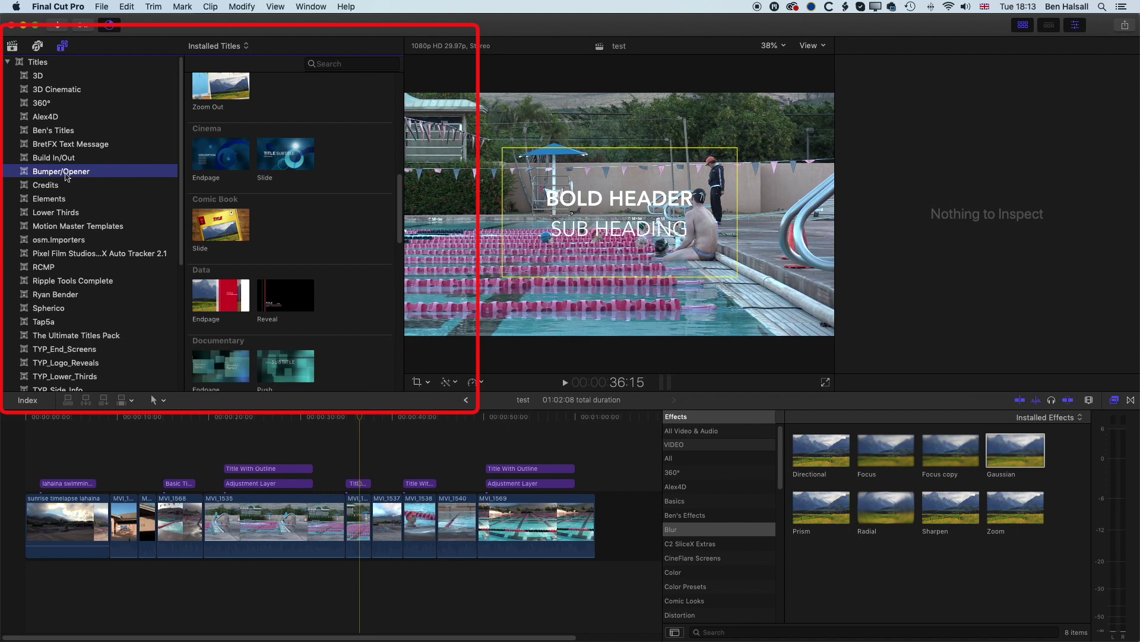
pyautogui.click(55, 212)
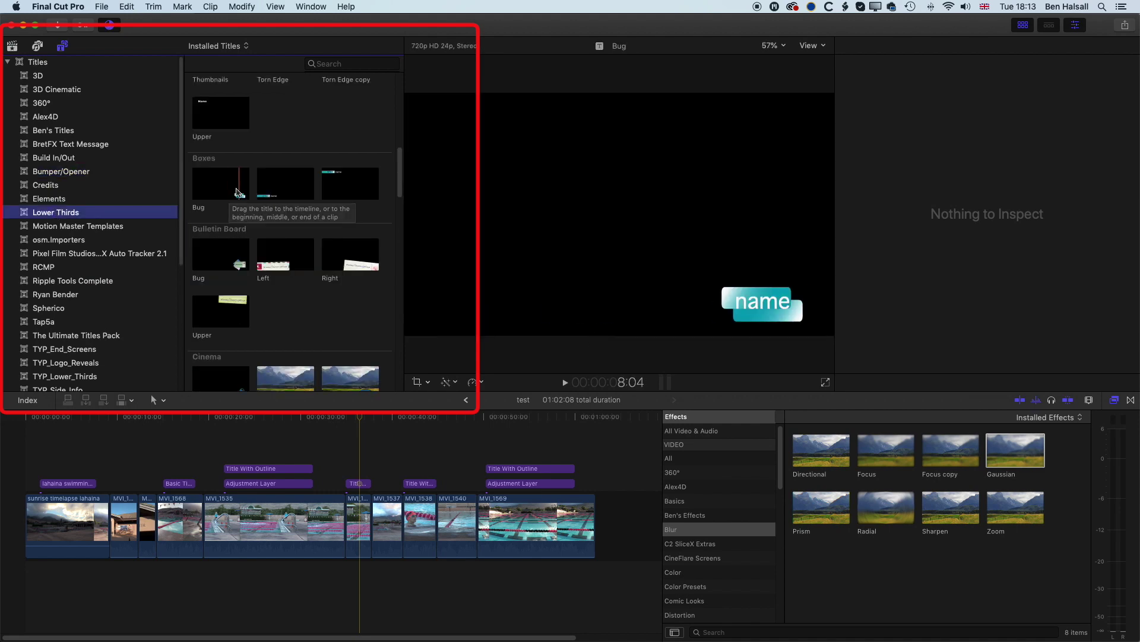
pyautogui.click(358, 255)
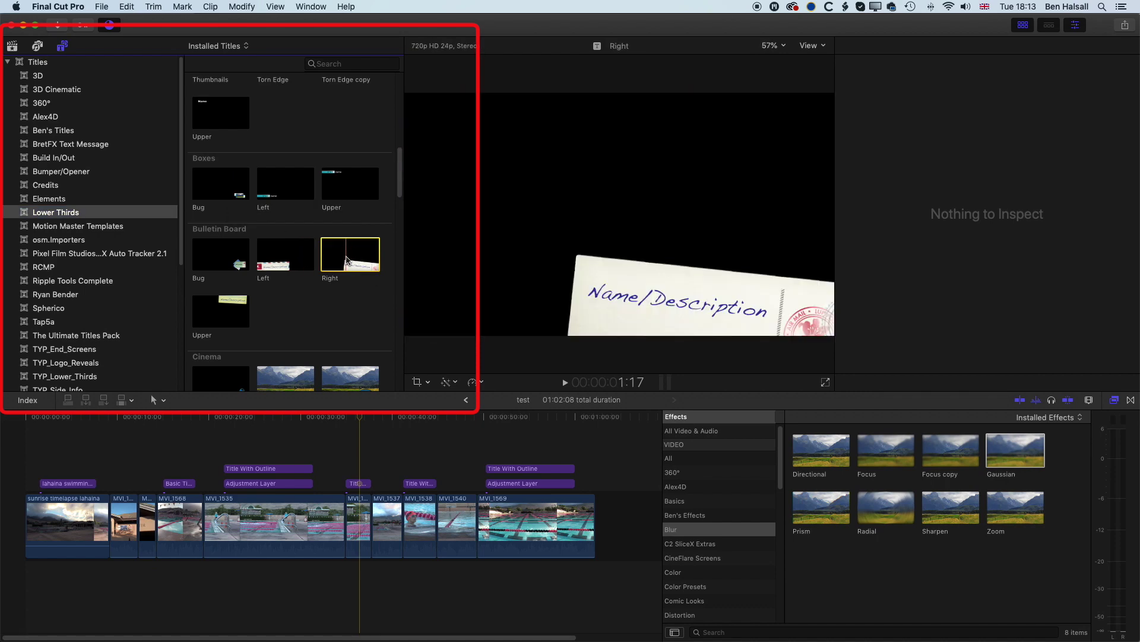
pyautogui.rightClick(348, 259)
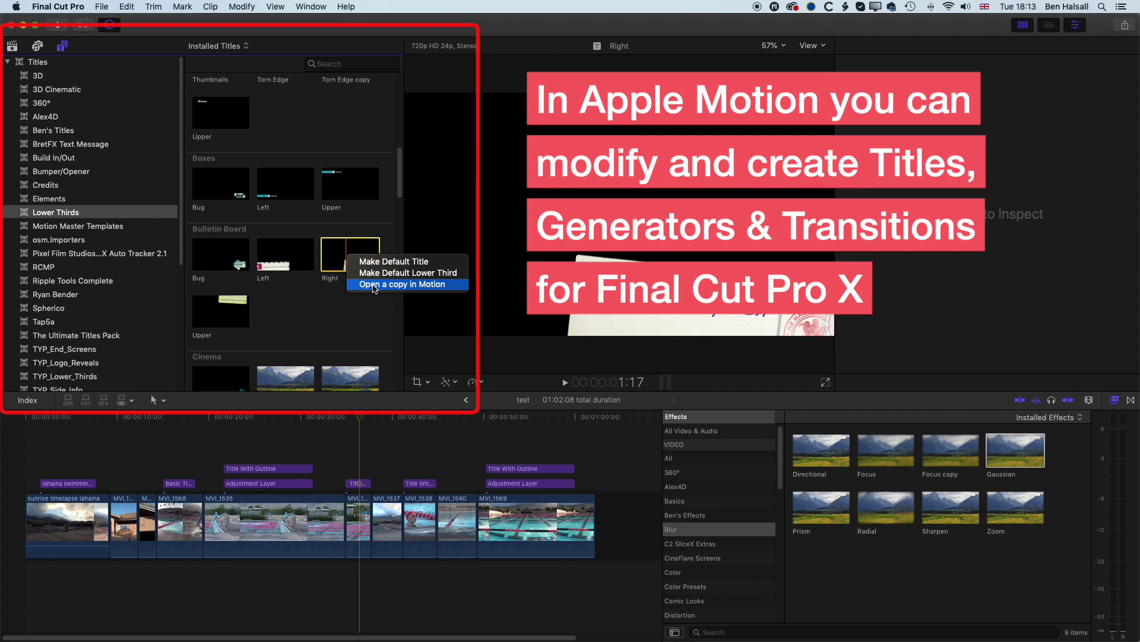
pyautogui.click(373, 284)
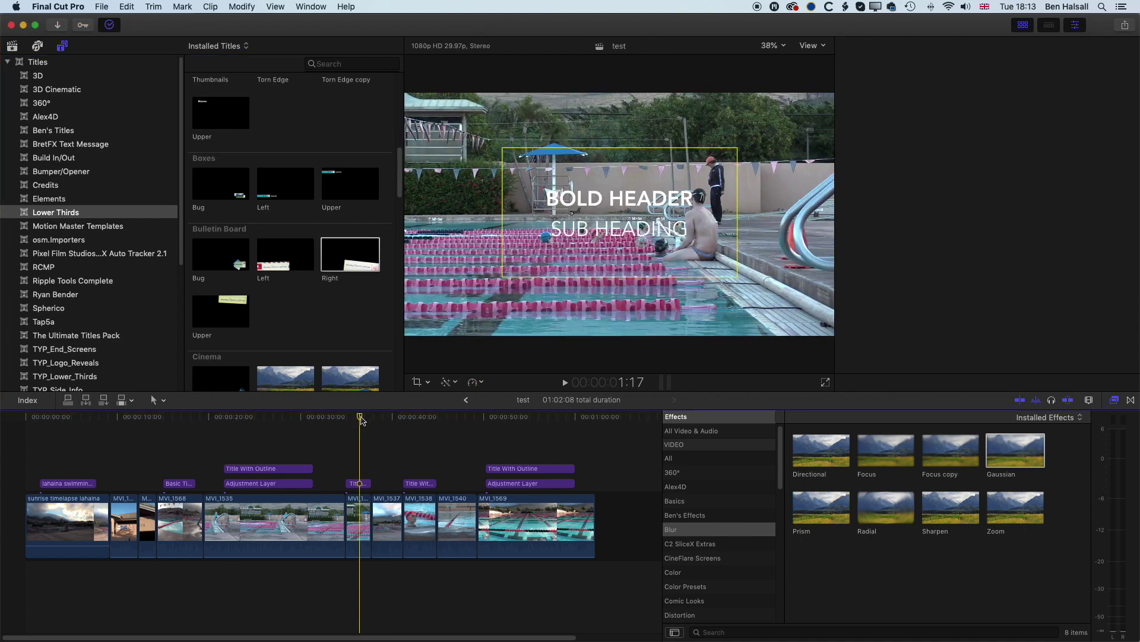
# Step: At 25:24, select MVI_1535, then range-select from MVI_1568 to MVI_1538 and clear it
pyautogui.moveTo(361, 420); pyautogui.dragTo(263, 424)
pyautogui.press('c')
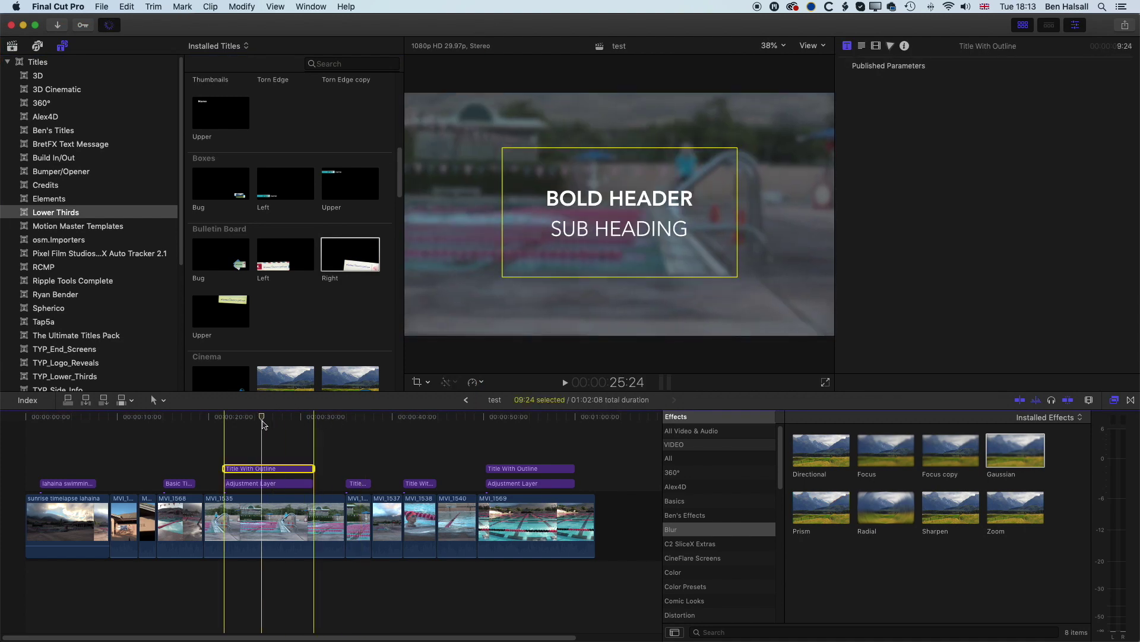
pyautogui.click(277, 519)
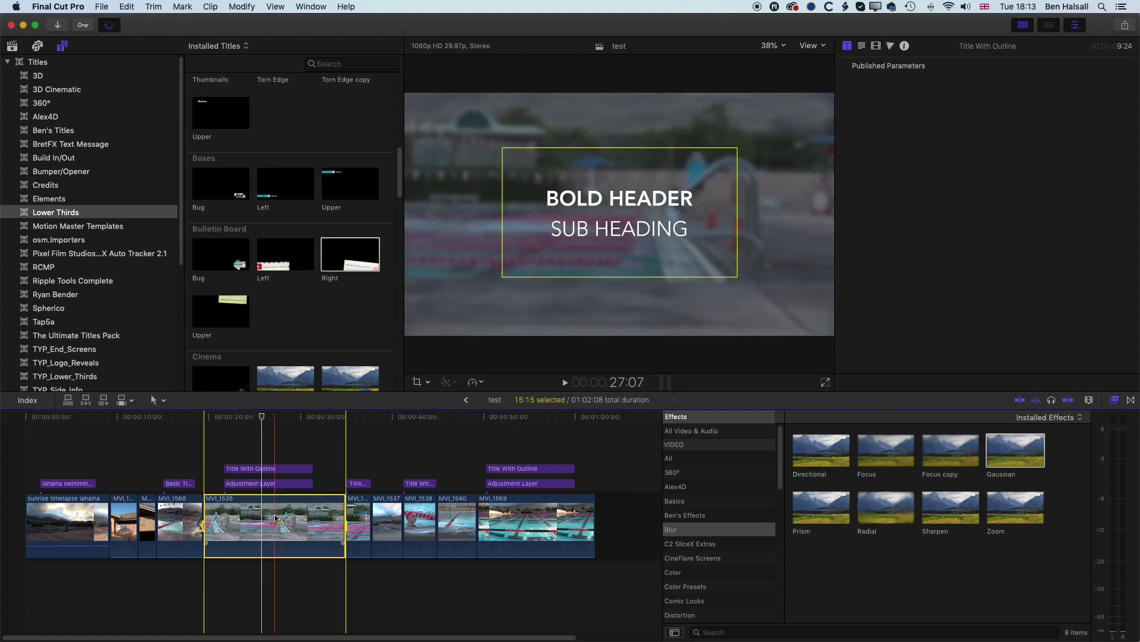
pyautogui.press('r')
pyautogui.moveTo(179, 516); pyautogui.dragTo(428, 523)
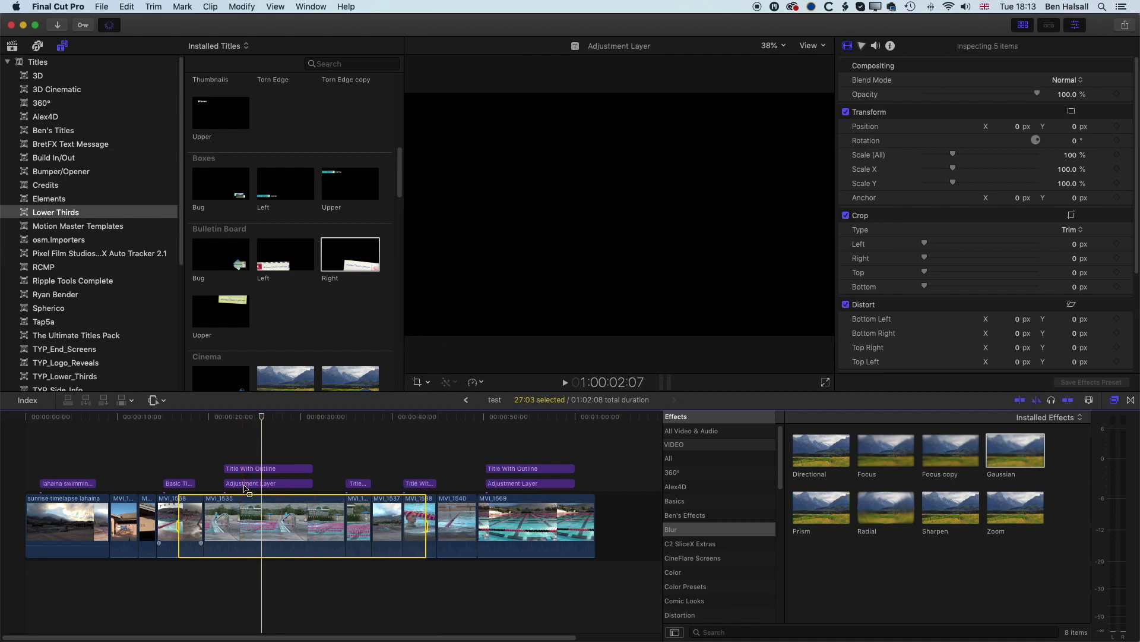
pyautogui.click(261, 417)
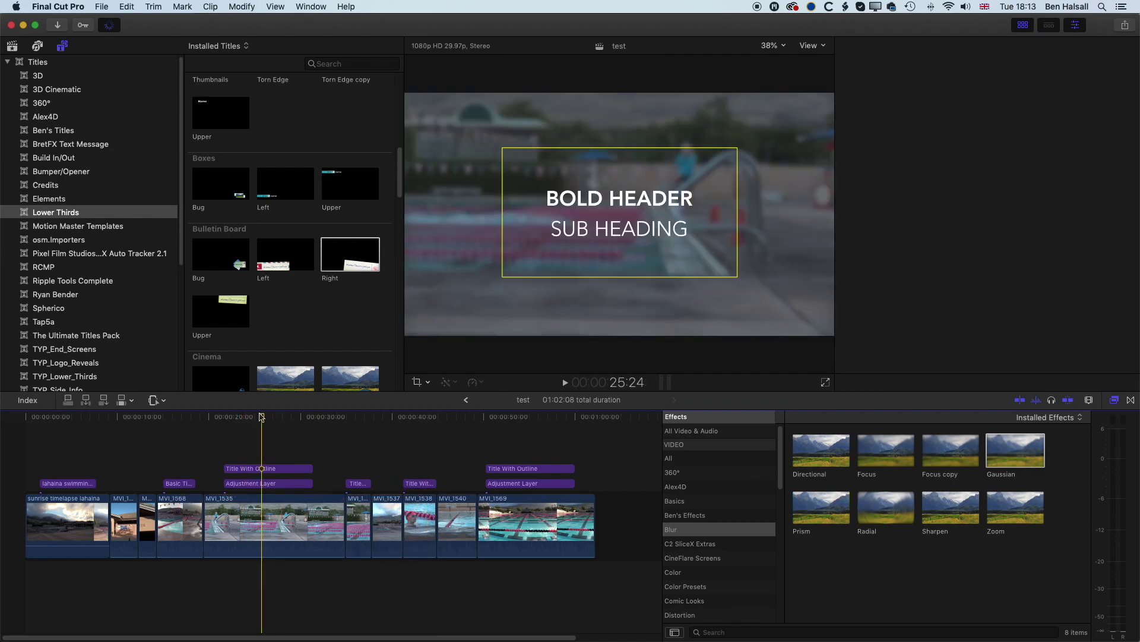